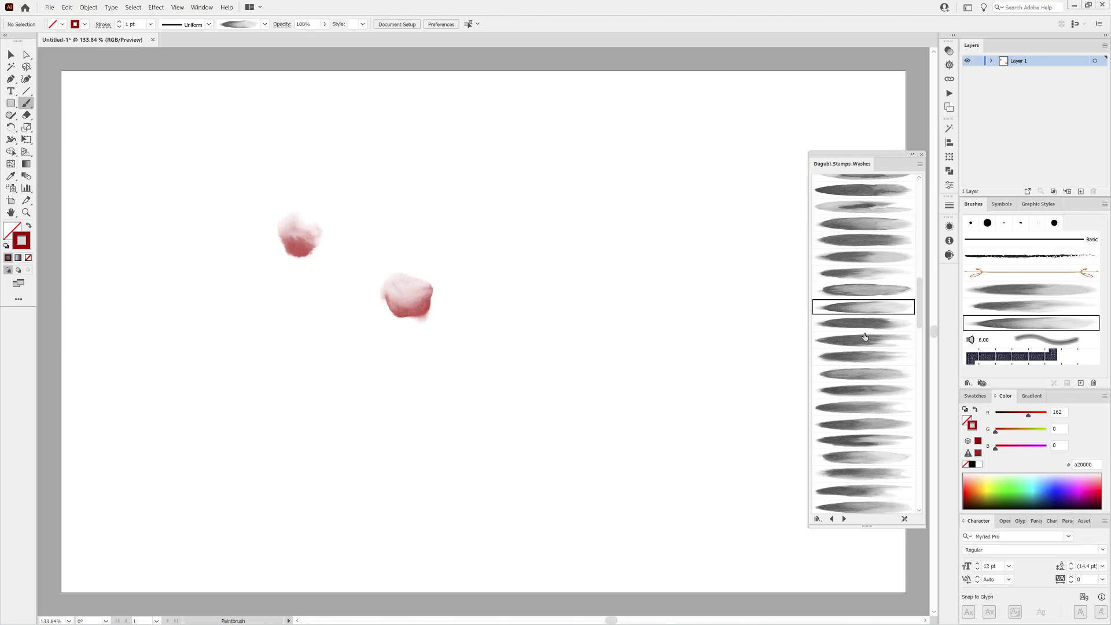
Paint four more dark red petals across the artboard and one overlapping the leftmost petal, using a different Dagubi wash brush for each
click(863, 340)
drag(468, 184, 458, 174)
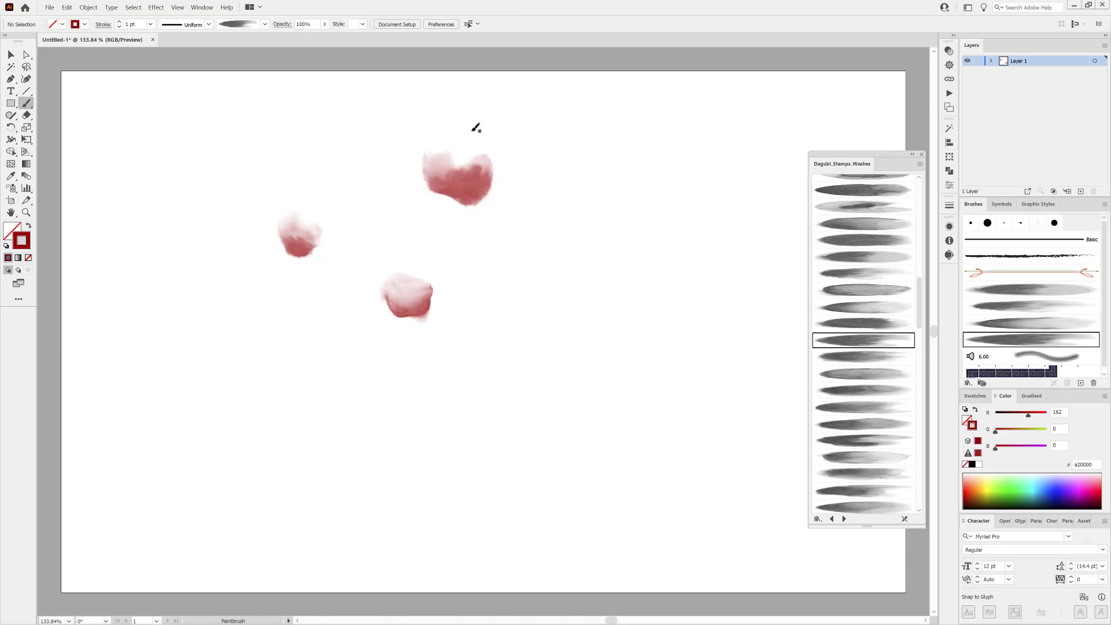
click(858, 359)
drag(577, 227, 578, 225)
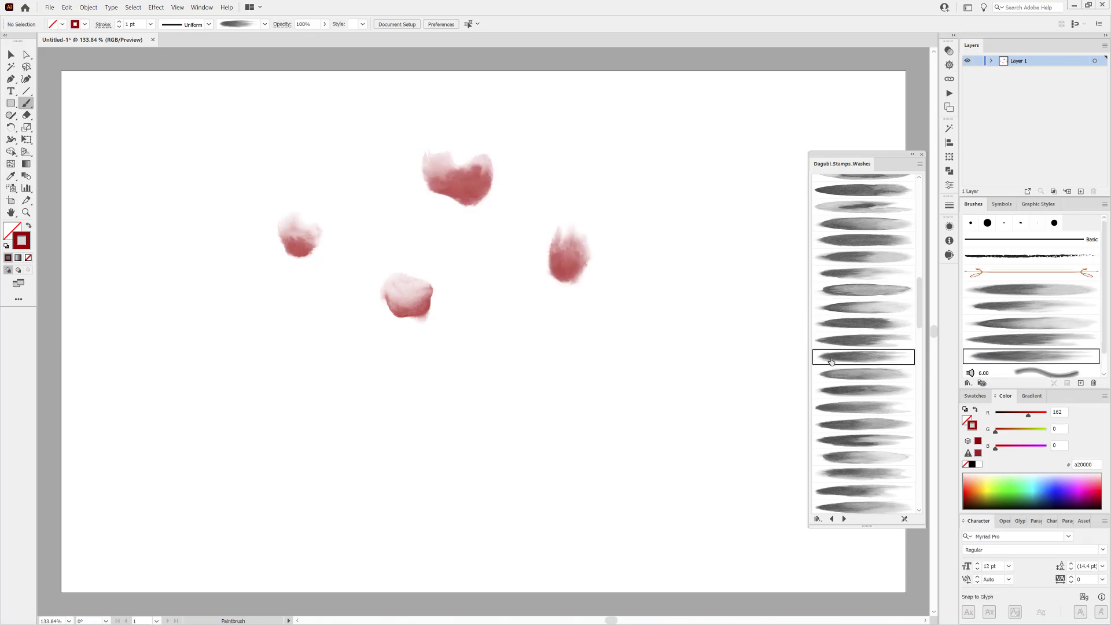
click(859, 408)
mouse_move(608, 353)
mouse_down()
mouse_move(631, 352)
mouse_move(634, 301)
mouse_up()
click(871, 441)
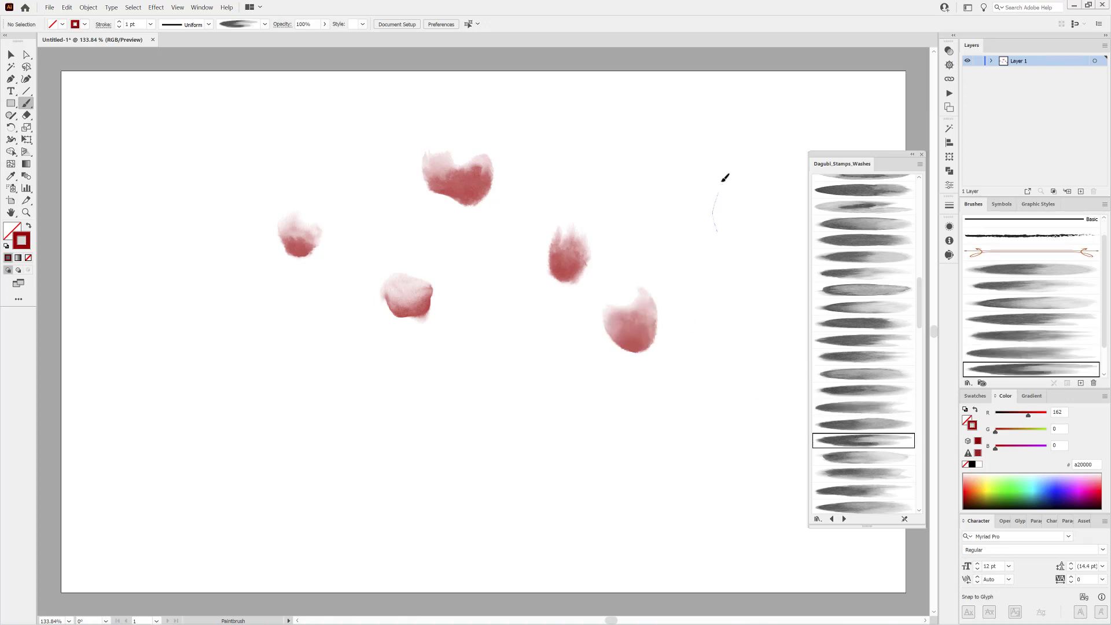
drag(725, 179, 732, 204)
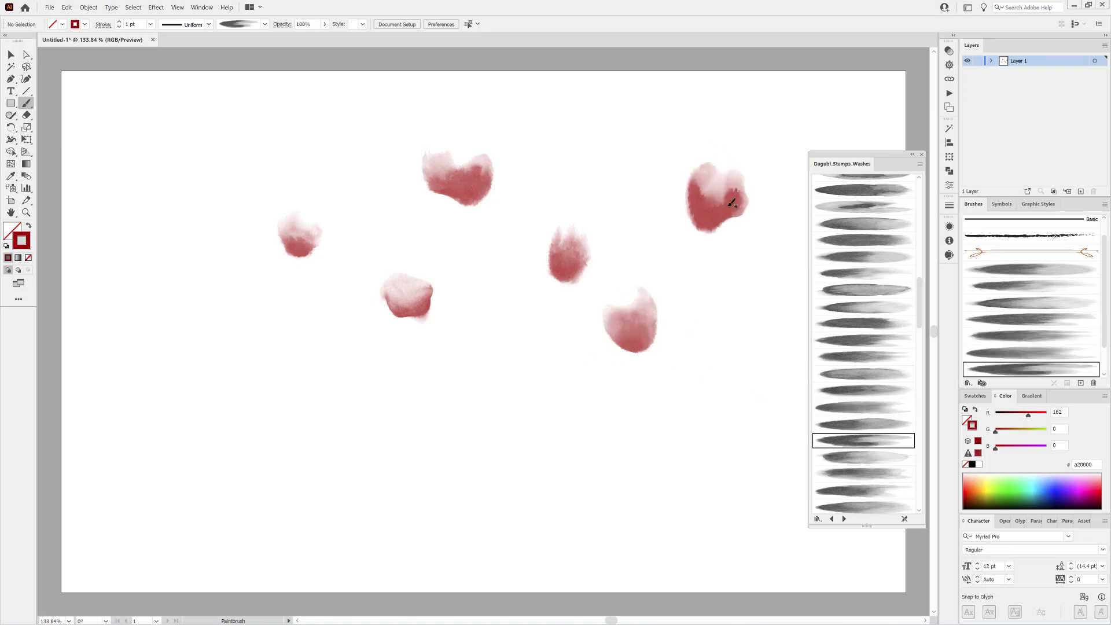
click(871, 461)
drag(285, 232, 277, 199)
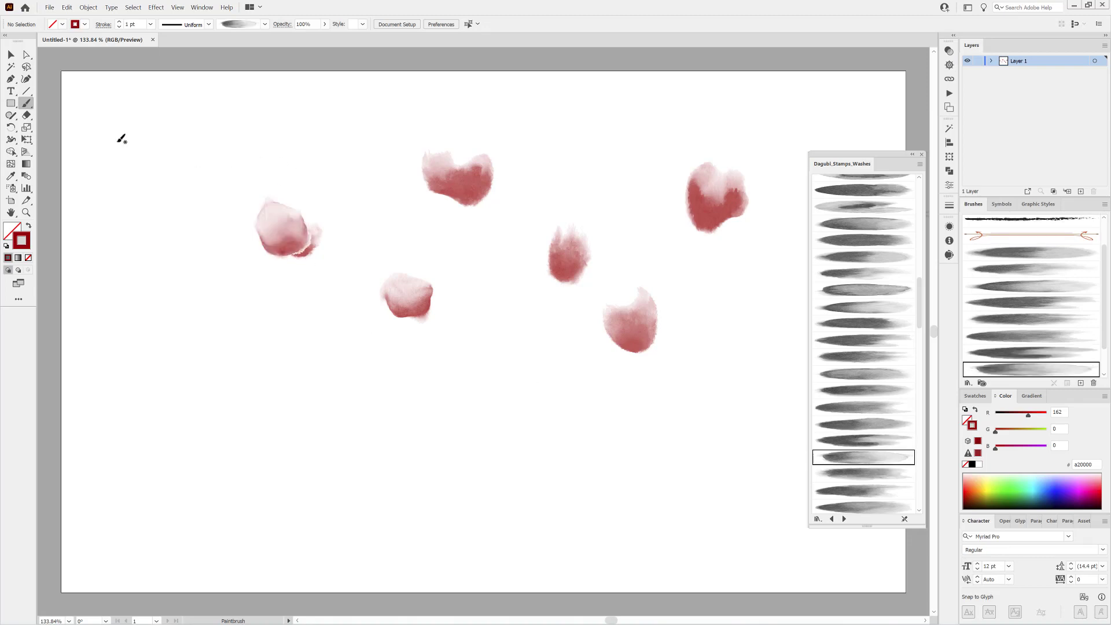
Set the blending mode of all the painted petals to Darken
key(v)
mouse_move(194, 128)
mouse_down()
mouse_move(762, 345)
mouse_move(762, 447)
mouse_up()
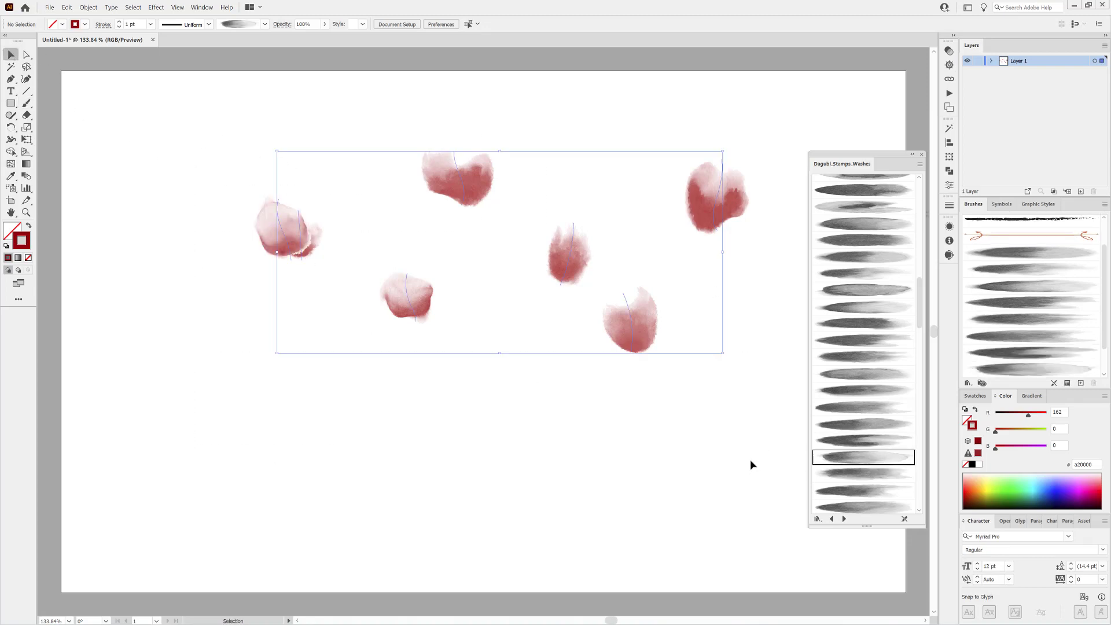
click(949, 51)
click(847, 61)
click(840, 92)
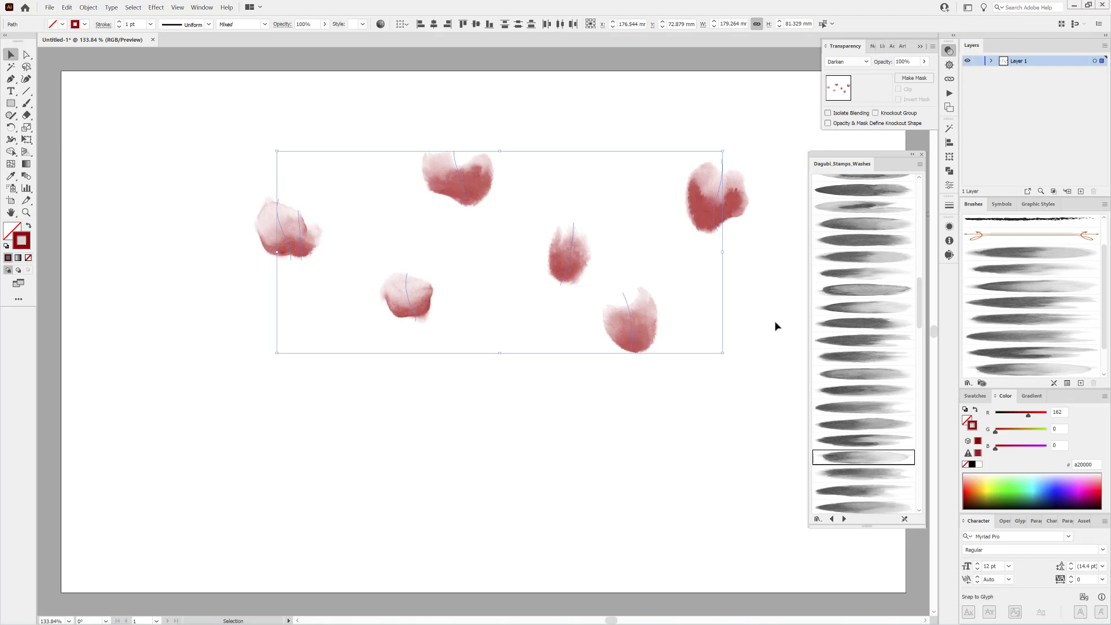
click(754, 440)
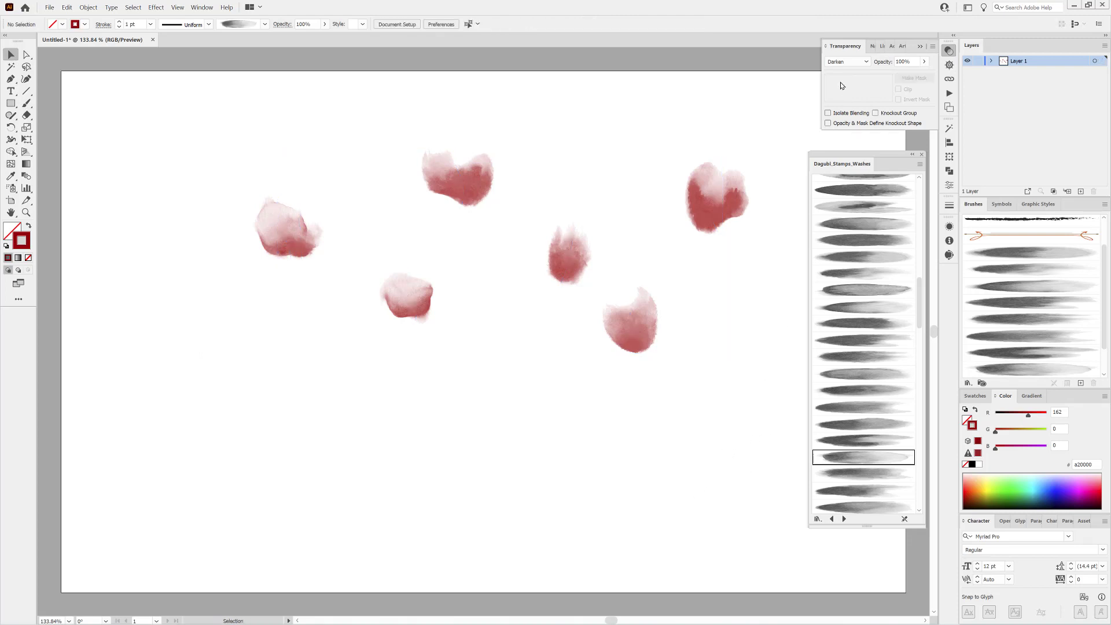
Set the blending mode to Multiply and layer further dark red wash strokes over the two leftmost flowers
click(847, 61)
click(842, 97)
scroll(919, 321, down, 5)
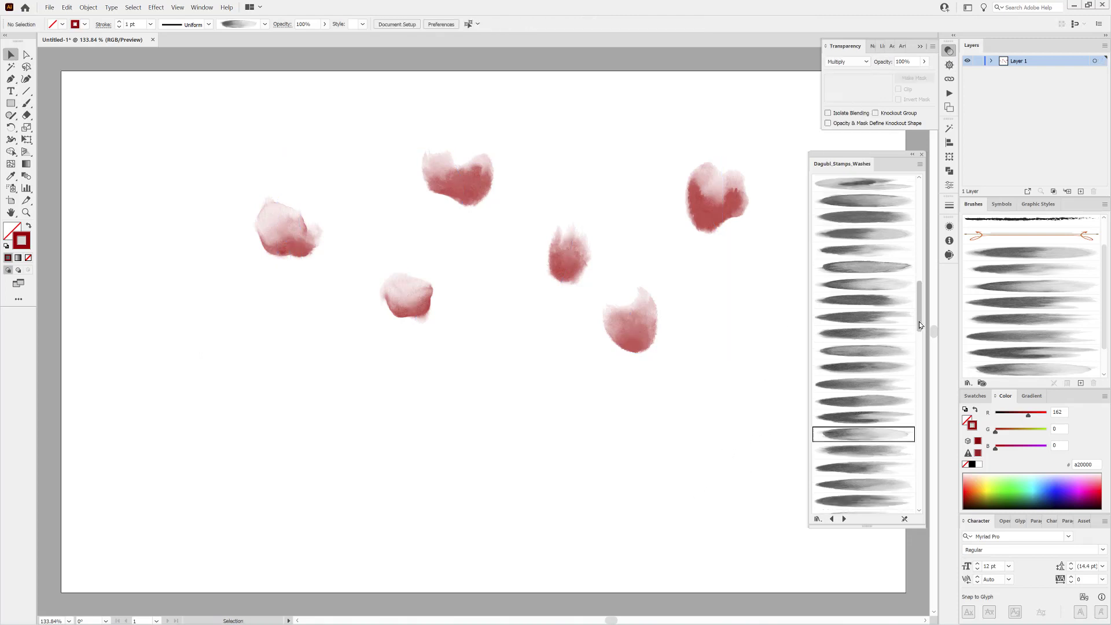
click(864, 256)
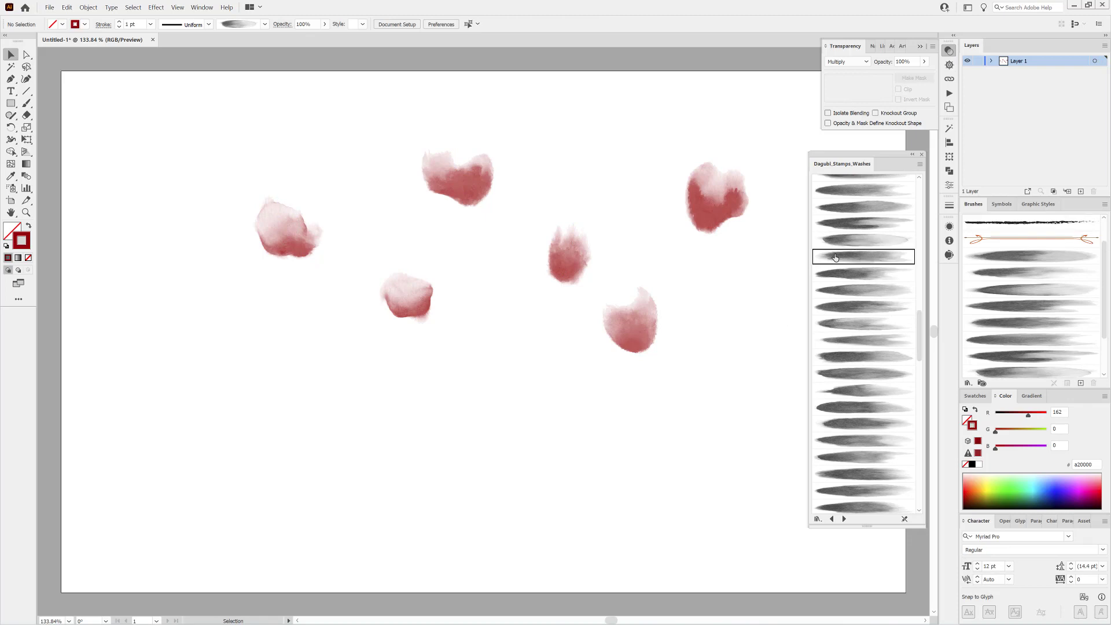
click(26, 104)
drag(310, 217, 294, 237)
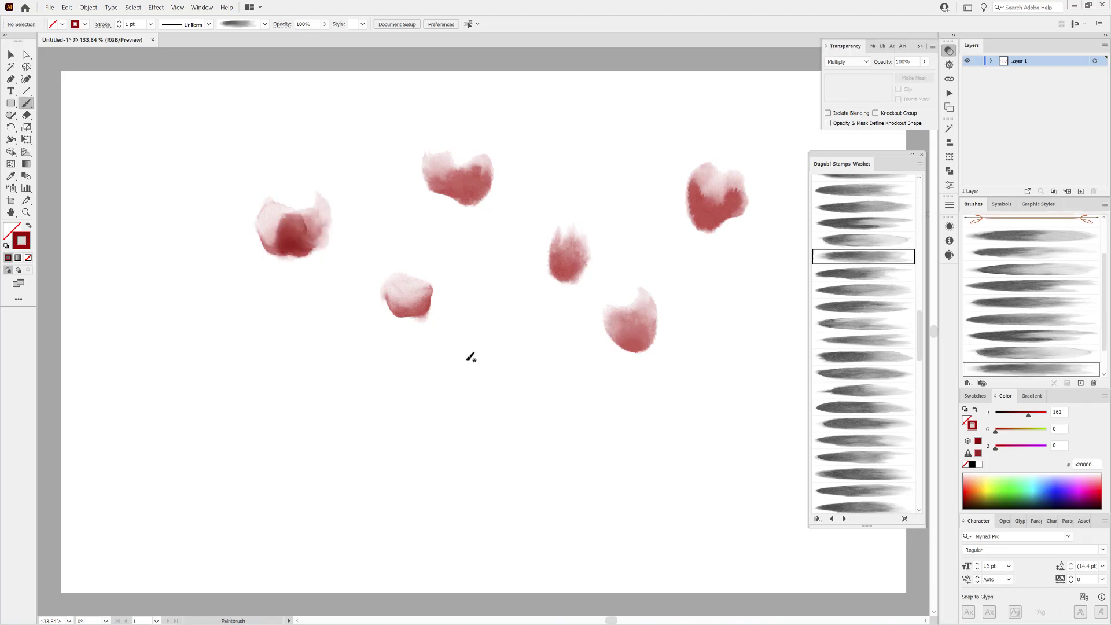
click(881, 275)
drag(411, 315, 404, 236)
key(ctrl+z)
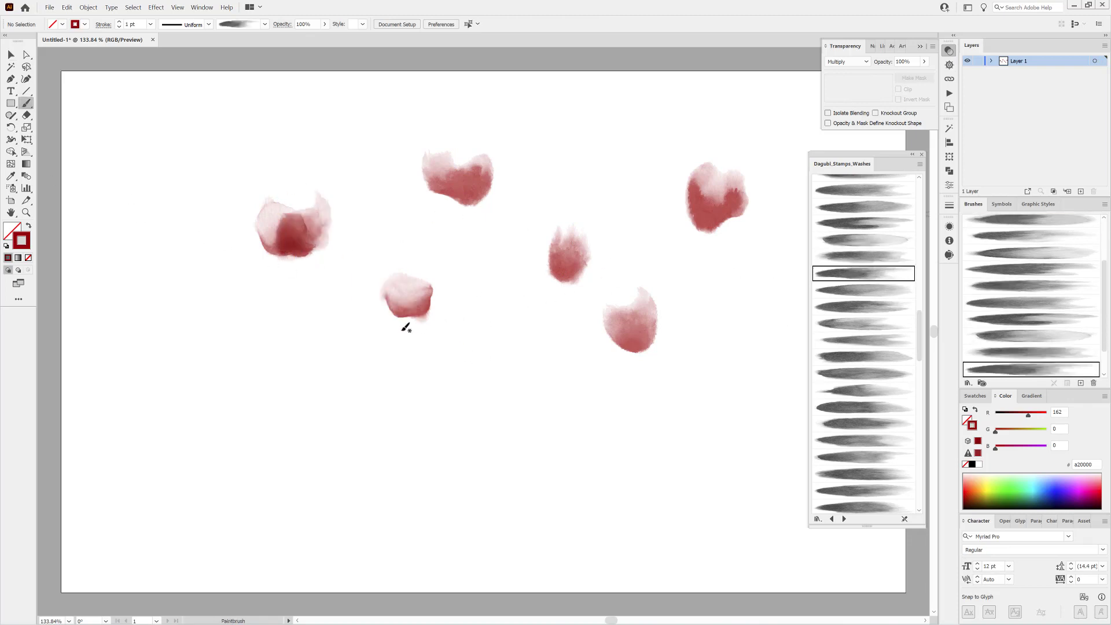
drag(403, 301, 389, 258)
drag(376, 313, 386, 312)
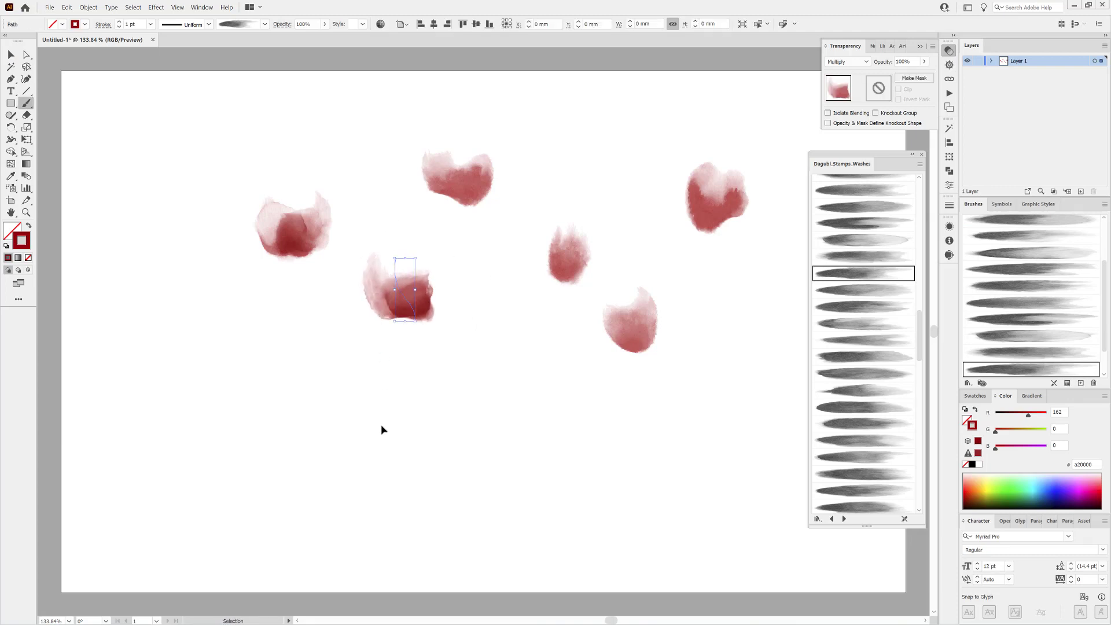
ctrl+click(382, 427)
Layer a second dark red petal on each of the four remaining flowers, choosing a different wash brush for each
click(873, 308)
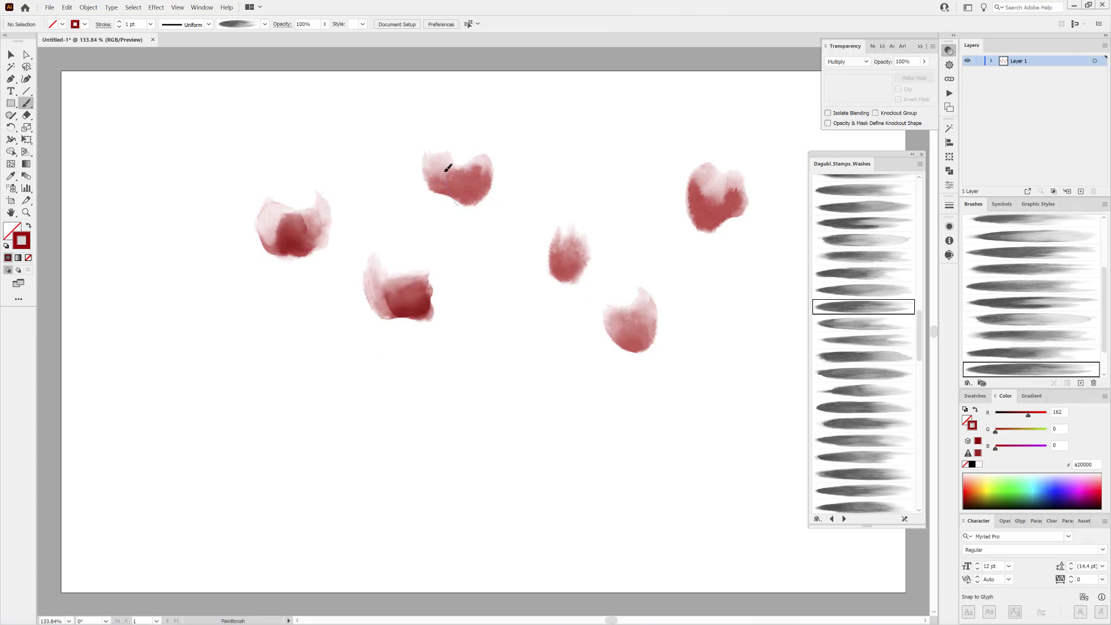
drag(448, 168, 456, 202)
click(850, 323)
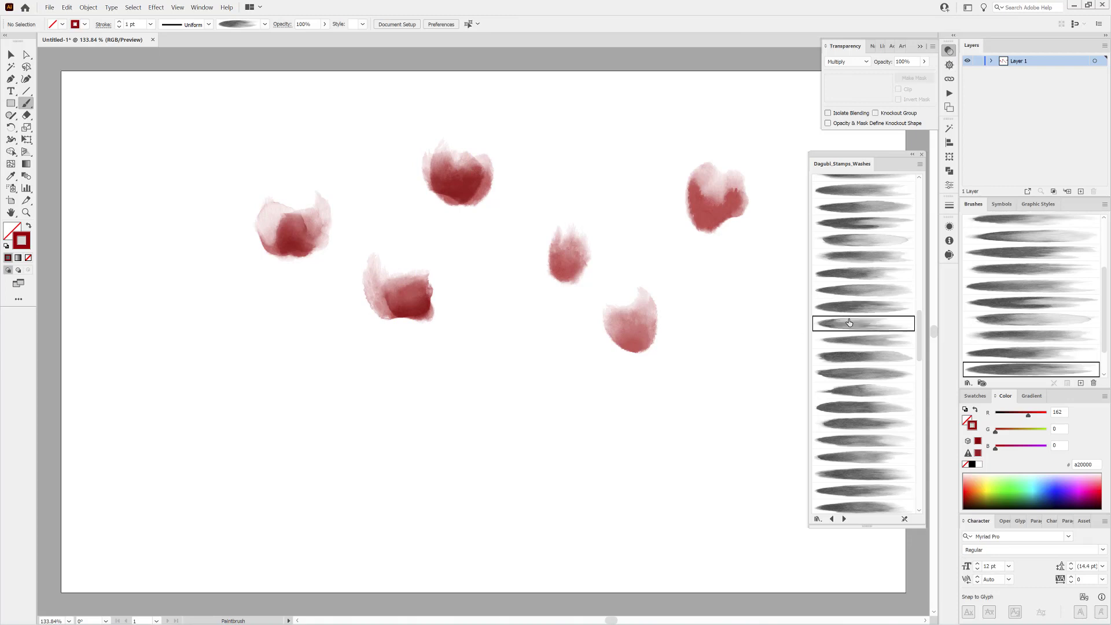
drag(569, 278, 555, 243)
click(876, 342)
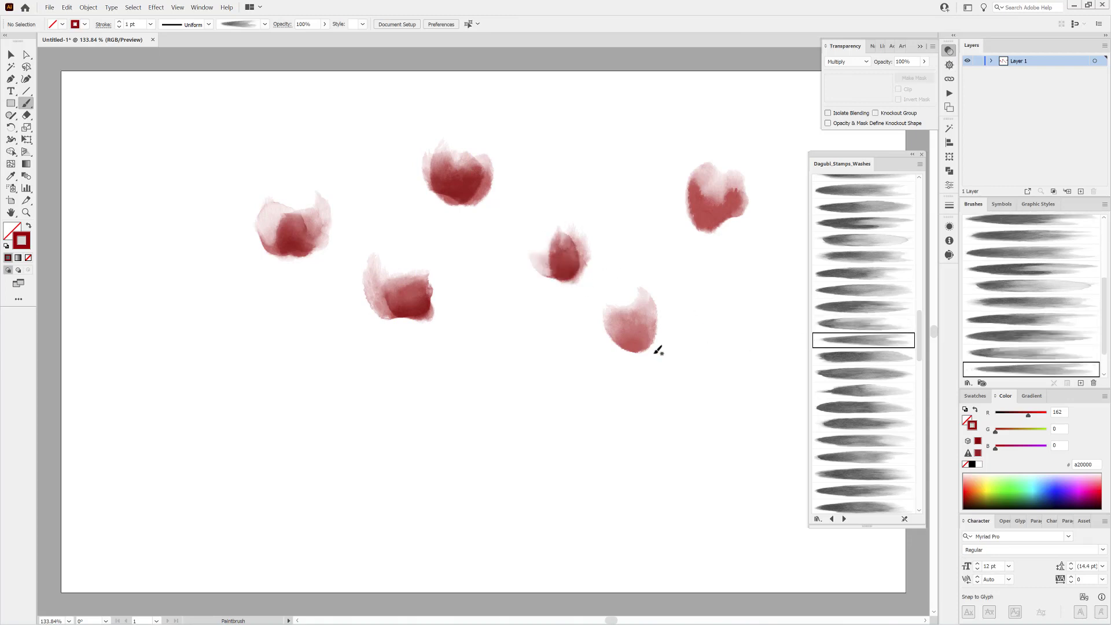
drag(619, 322, 607, 295)
click(872, 390)
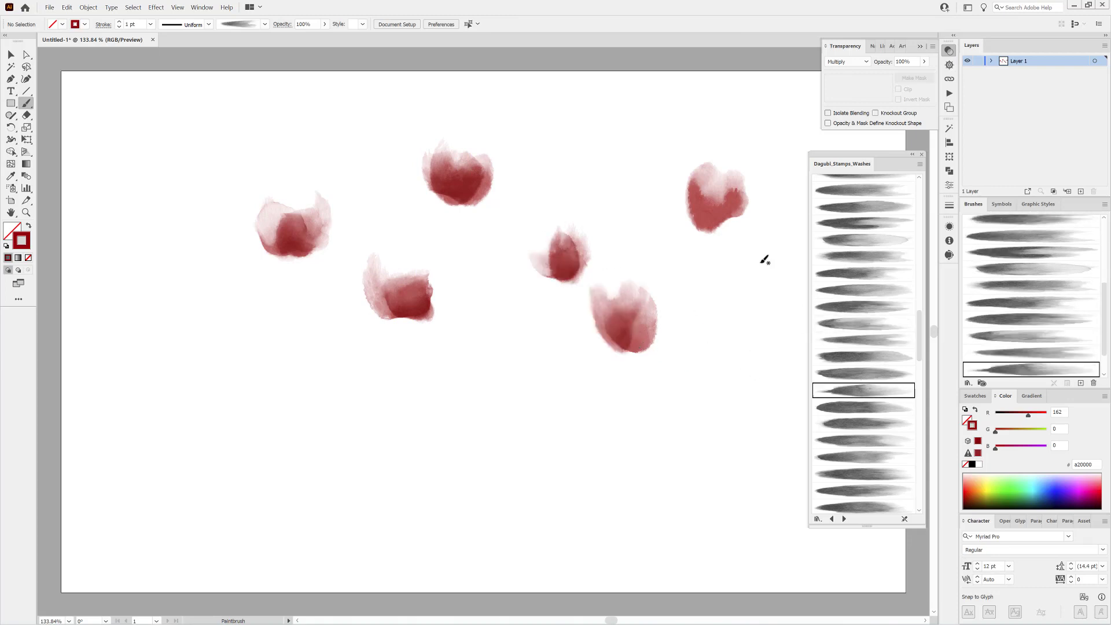
drag(718, 224, 731, 182)
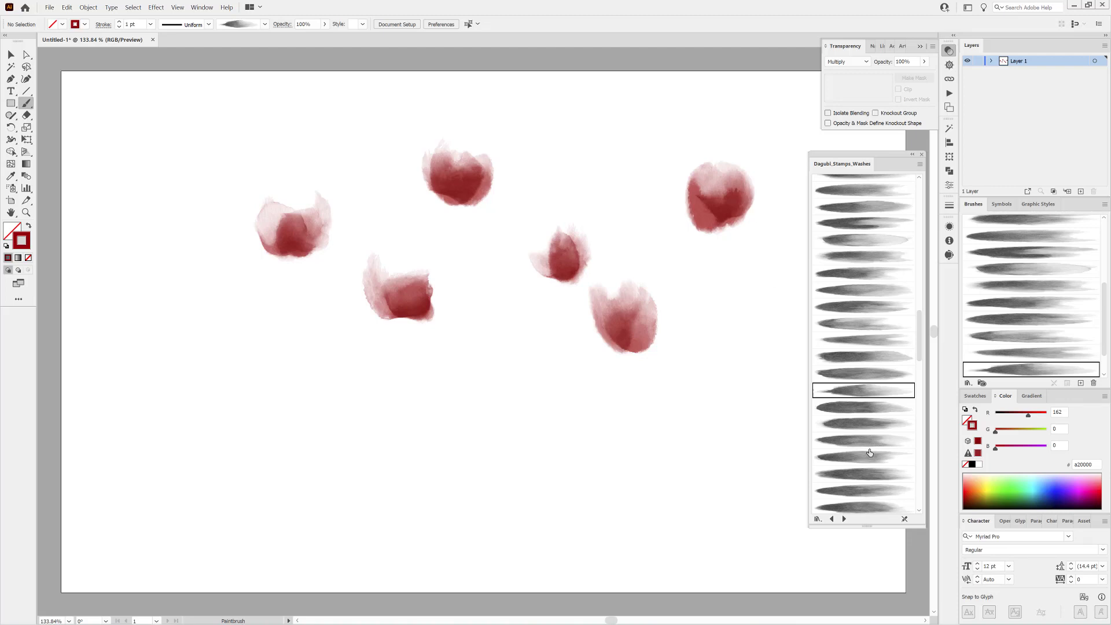
Paint a 0.75 pt green base under the leftmost flower with a wash brush and darken its colour to R 44, G 95, B 0
scroll(863, 312, up, 5)
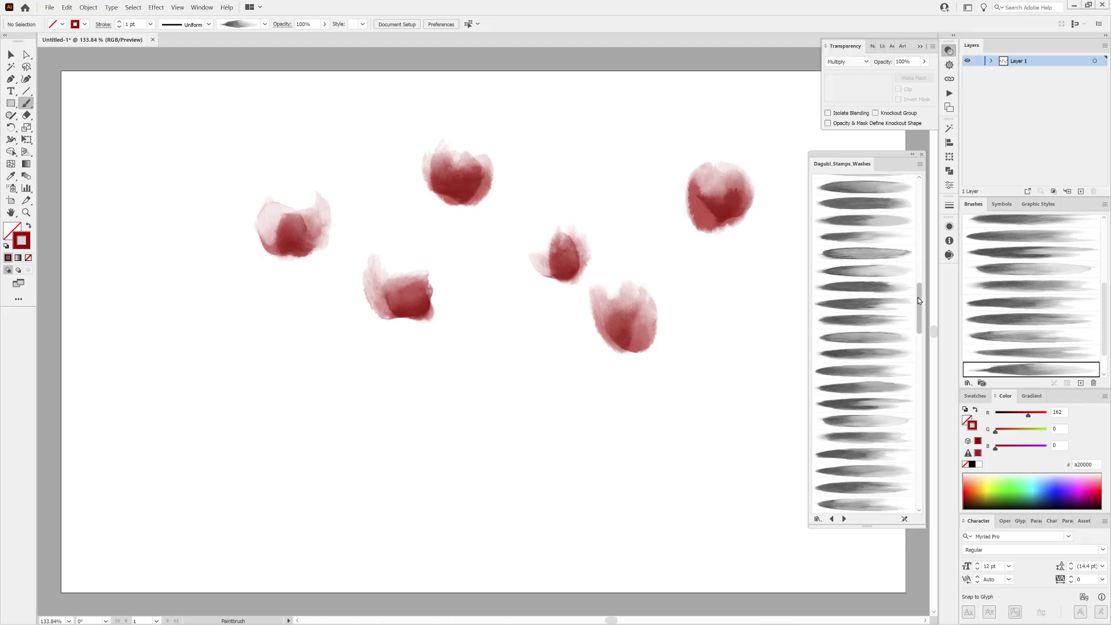
click(864, 233)
click(1001, 492)
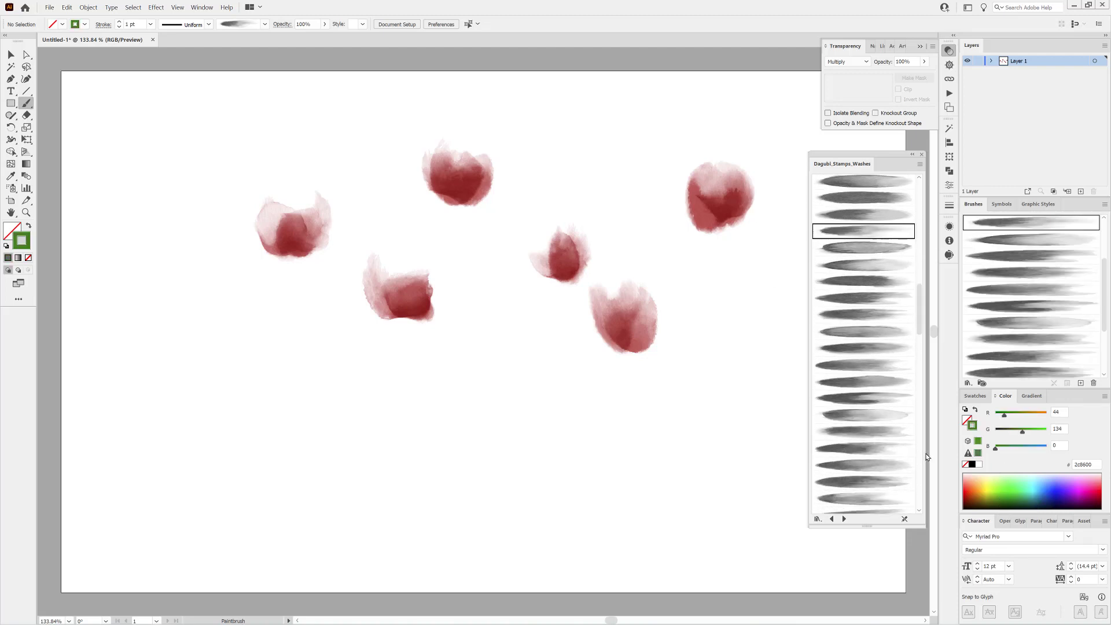
click(119, 27)
drag(288, 257, 301, 257)
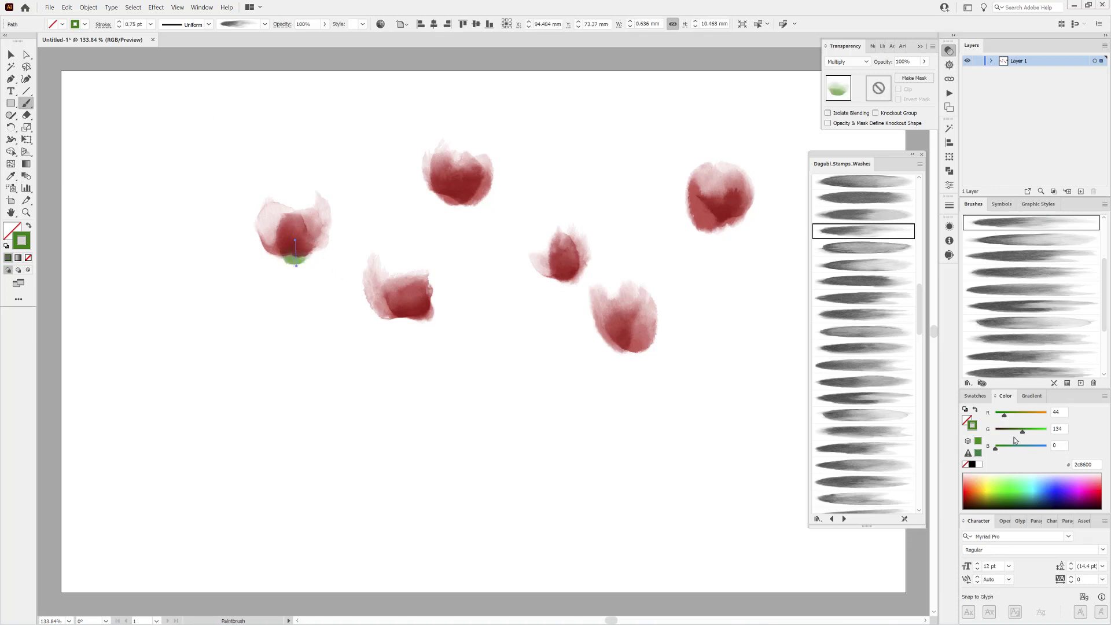
drag(1023, 432, 1016, 434)
click(546, 427)
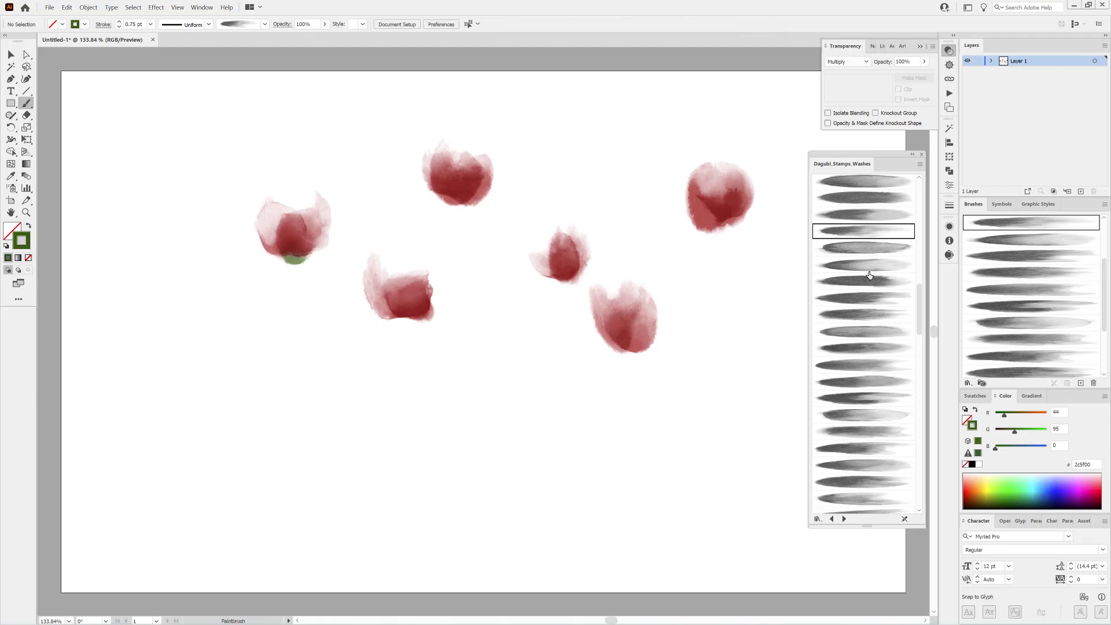
Paint dark green bases at the bottom of the other five flowers, using a different wash brush for each
click(864, 264)
drag(449, 204, 477, 202)
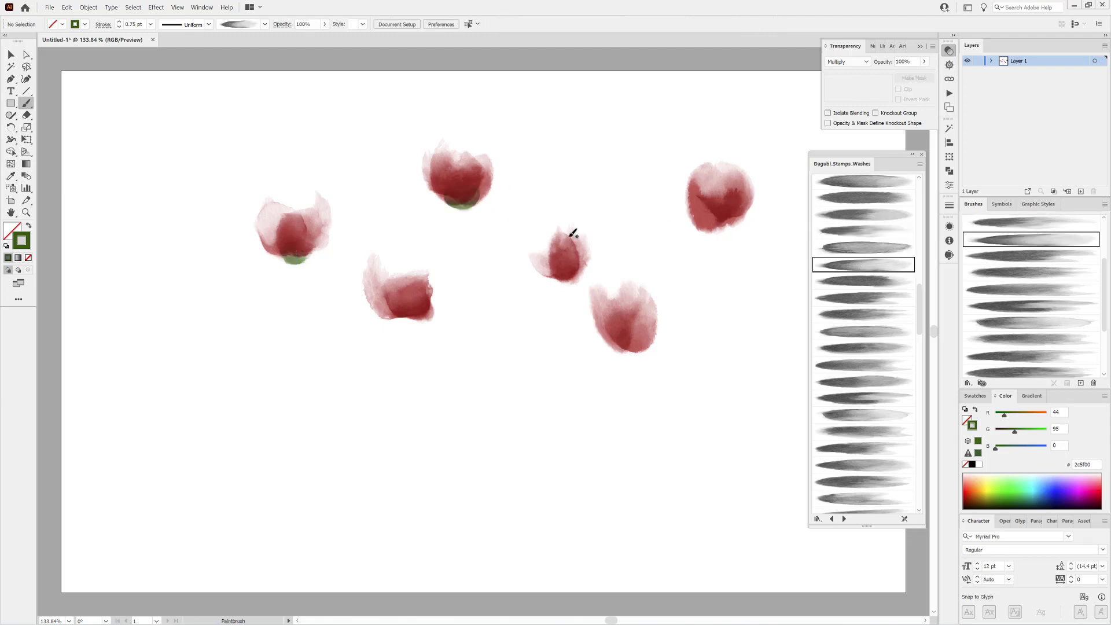
click(872, 299)
drag(383, 316, 422, 313)
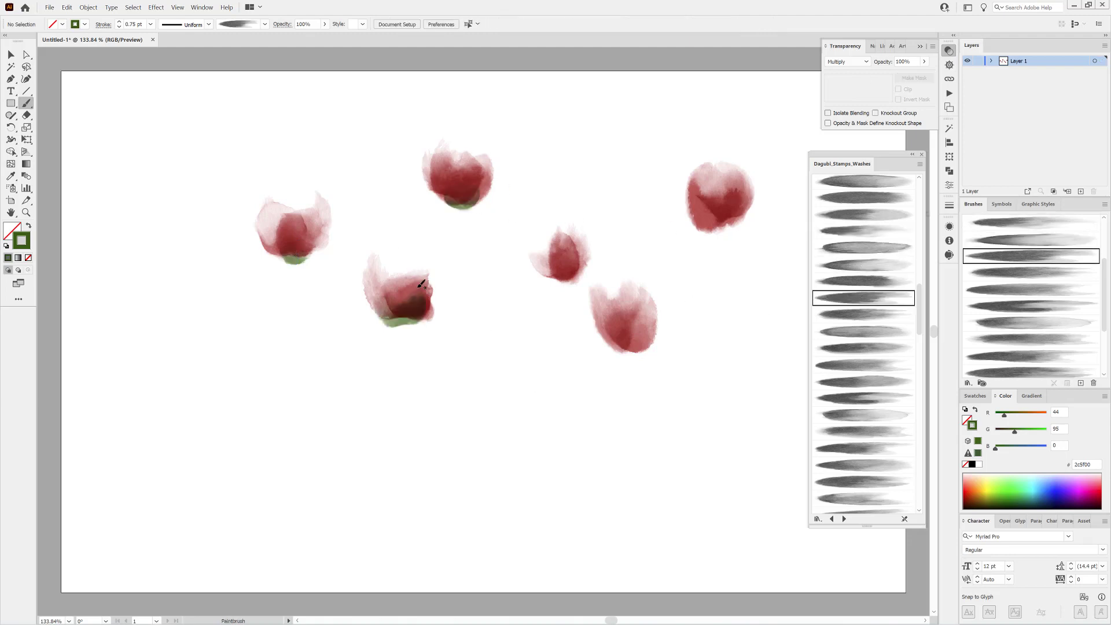
click(891, 315)
mouse_move(570, 280)
mouse_down()
mouse_move(554, 273)
mouse_move(560, 283)
mouse_up()
ctrl+click(611, 436)
click(857, 398)
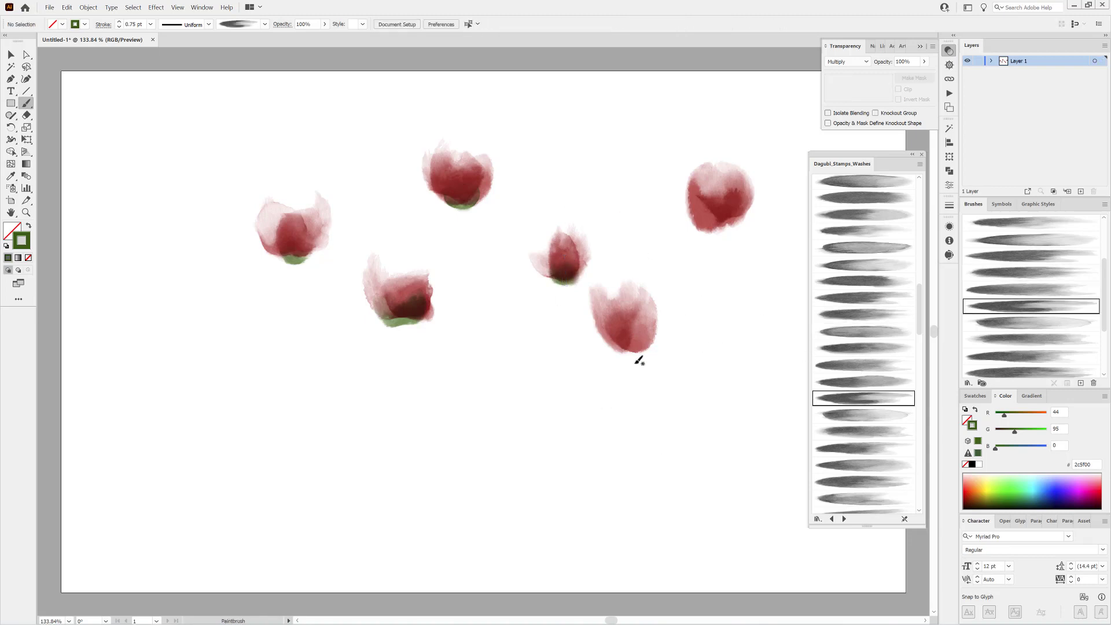
drag(629, 323, 635, 354)
ctrl+click(689, 385)
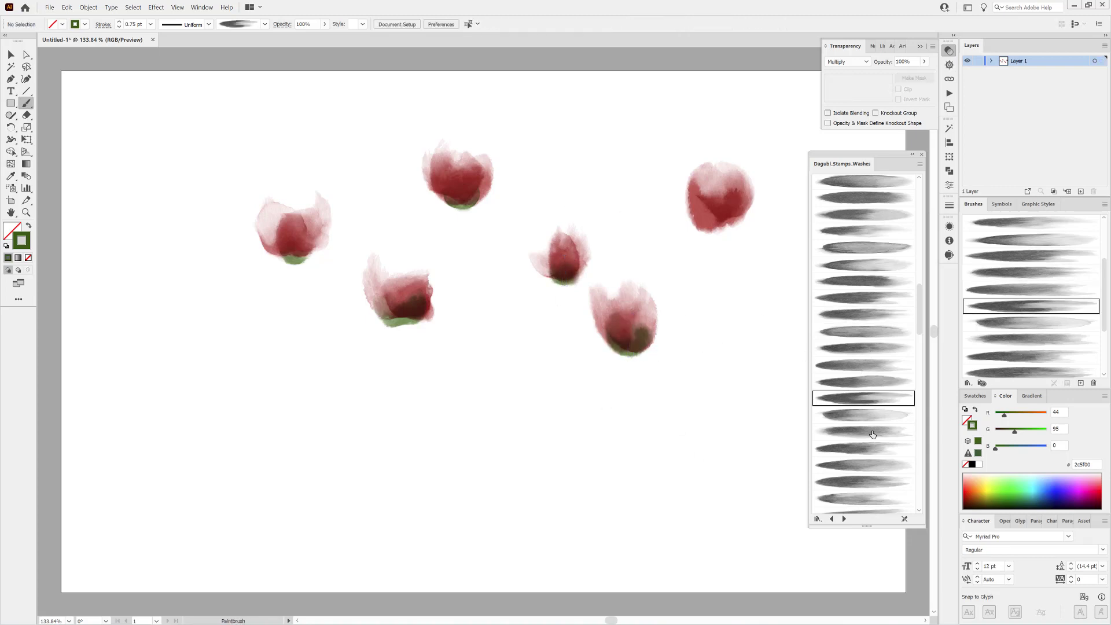
click(860, 448)
mouse_move(718, 230)
mouse_down()
mouse_move(720, 202)
mouse_move(718, 230)
mouse_up()
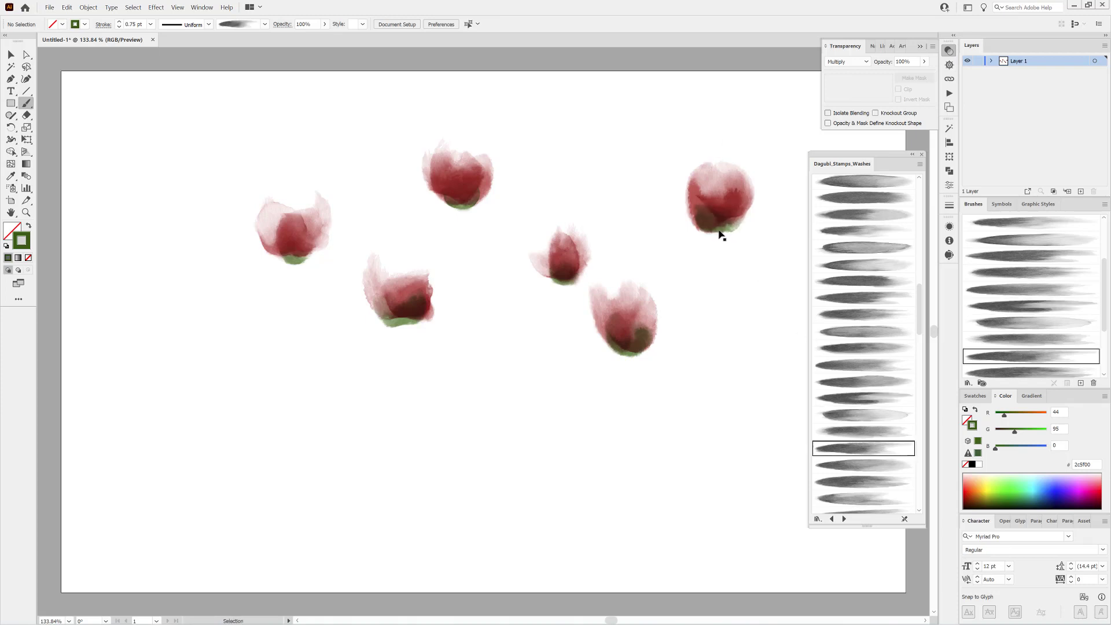
Layer bright red petal accents over the flowers at 0.5 pt in R 216, G 36, B 0, switching between wash brushes
click(119, 27)
mouse_move(1018, 416)
mouse_down()
mouse_move(1030, 415)
mouse_move(1002, 433)
mouse_move(1039, 415)
mouse_up()
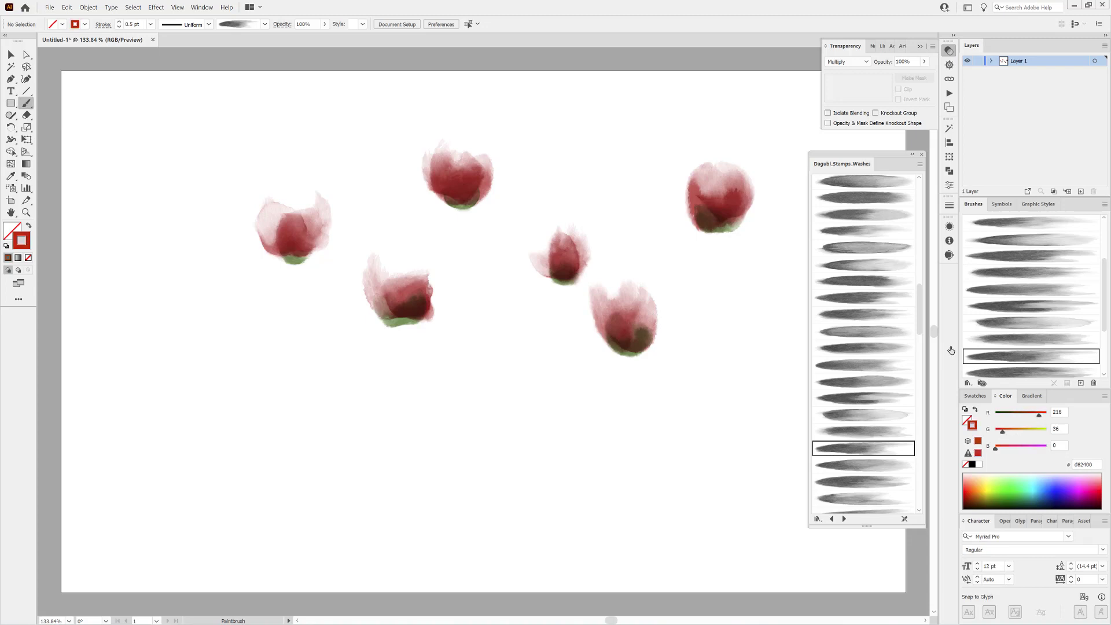
click(870, 467)
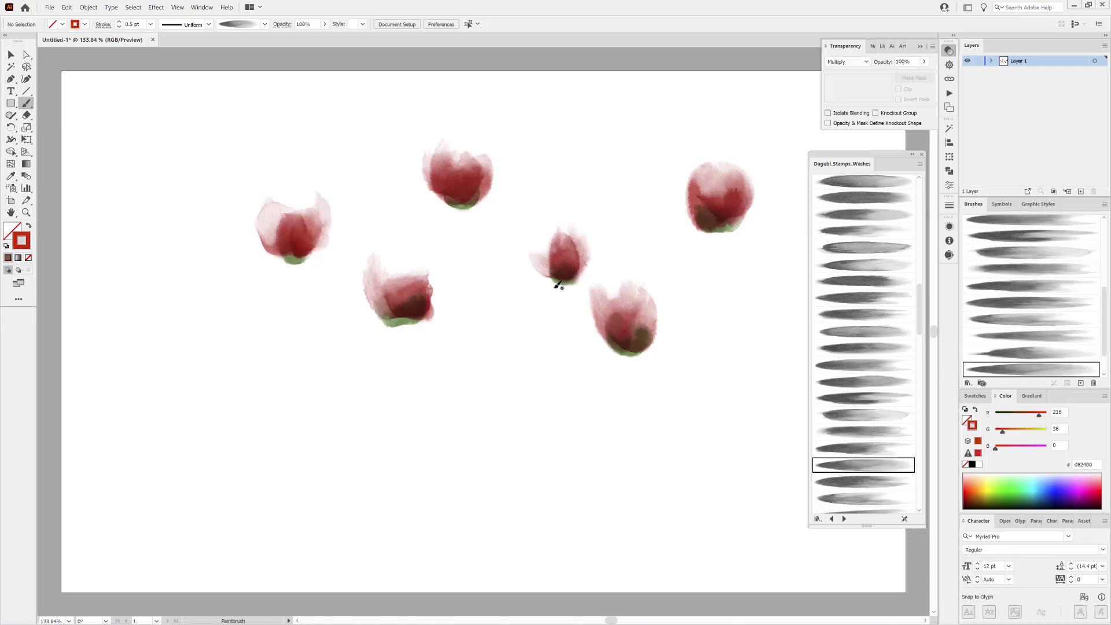
click(863, 481)
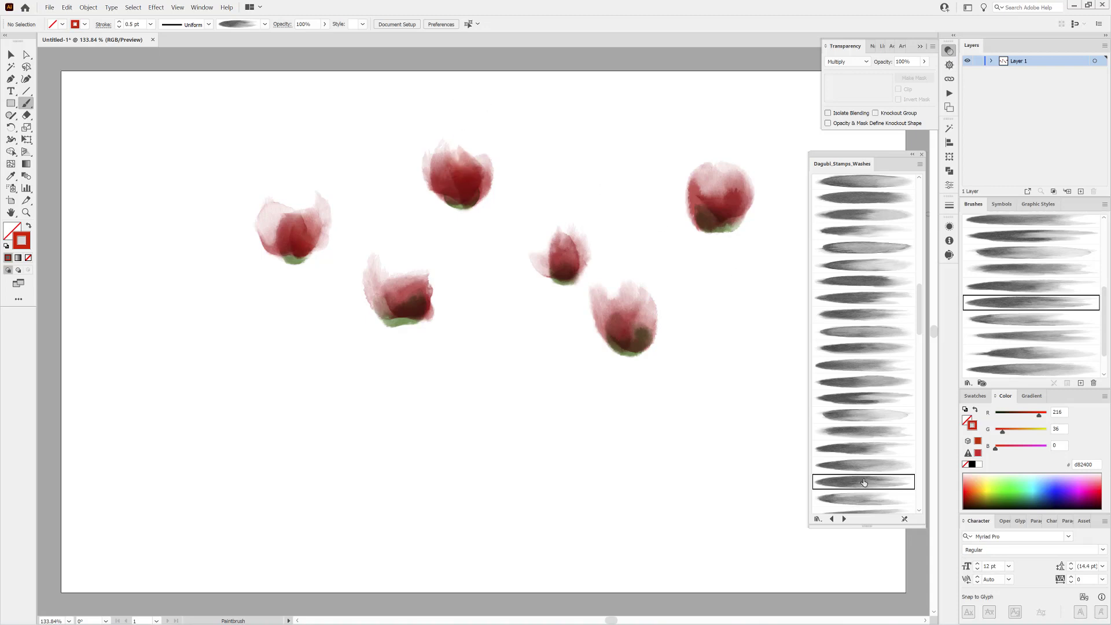
click(856, 497)
drag(545, 246, 545, 242)
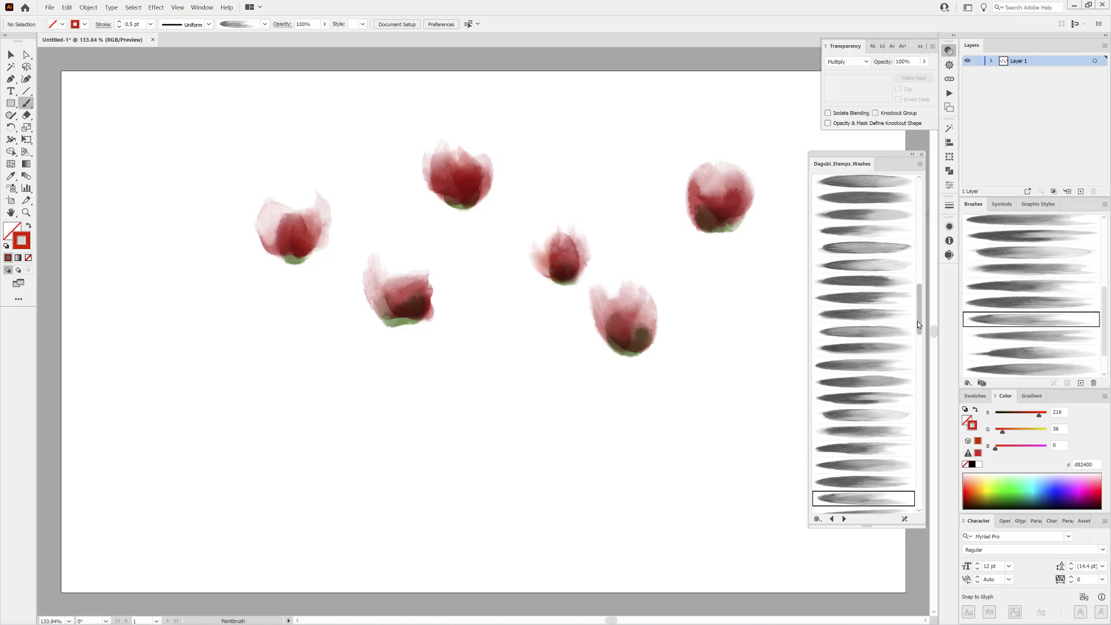
drag(918, 324, 919, 355)
click(865, 288)
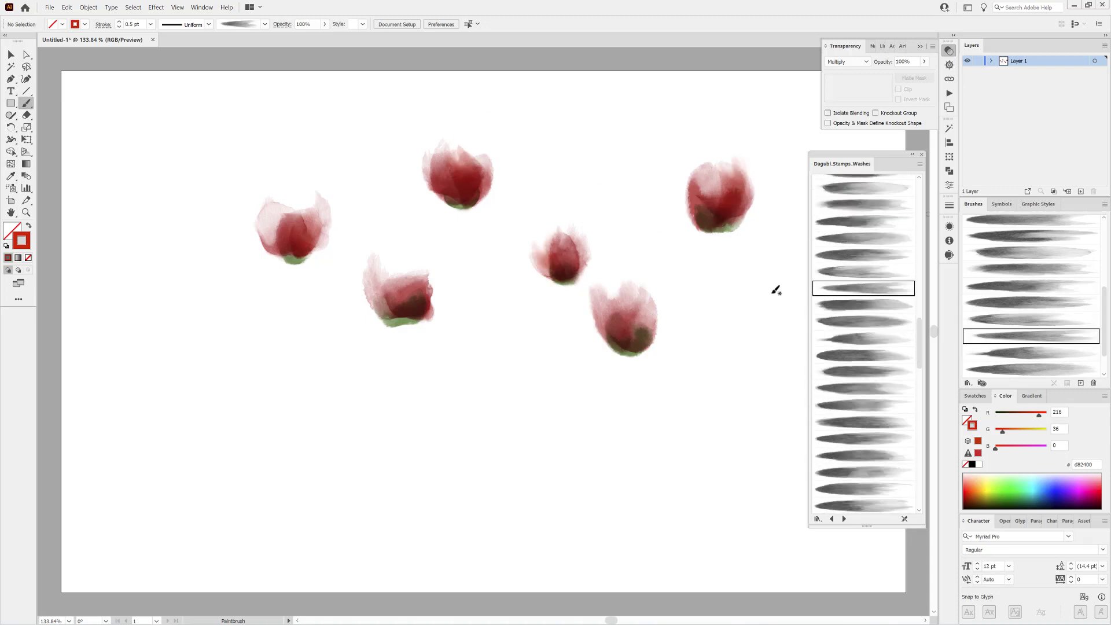
click(864, 338)
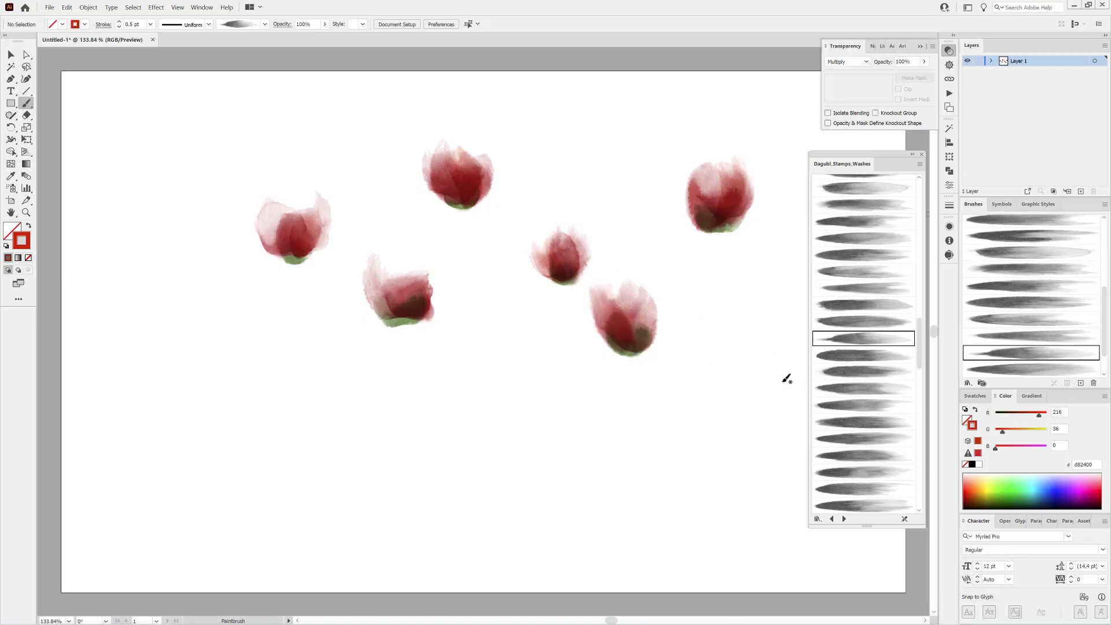
Layer bright red petals at 1 pt over the lower-right and far-right flowers, using a different wash brush for each
click(876, 367)
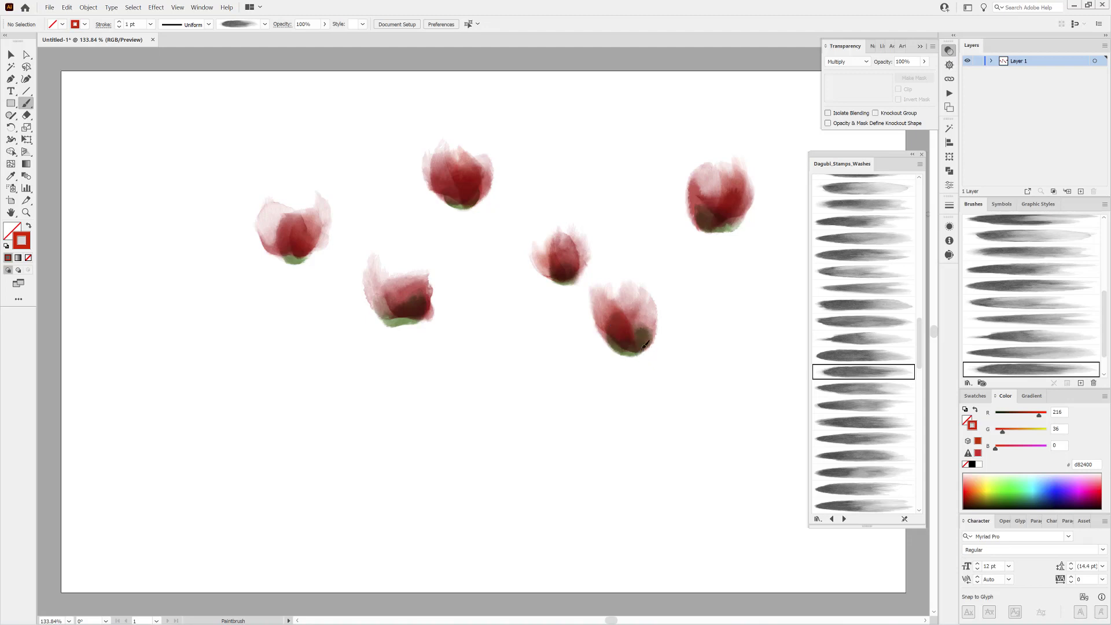
drag(644, 349, 648, 285)
drag(674, 332, 663, 330)
ctrl+click(706, 482)
click(856, 386)
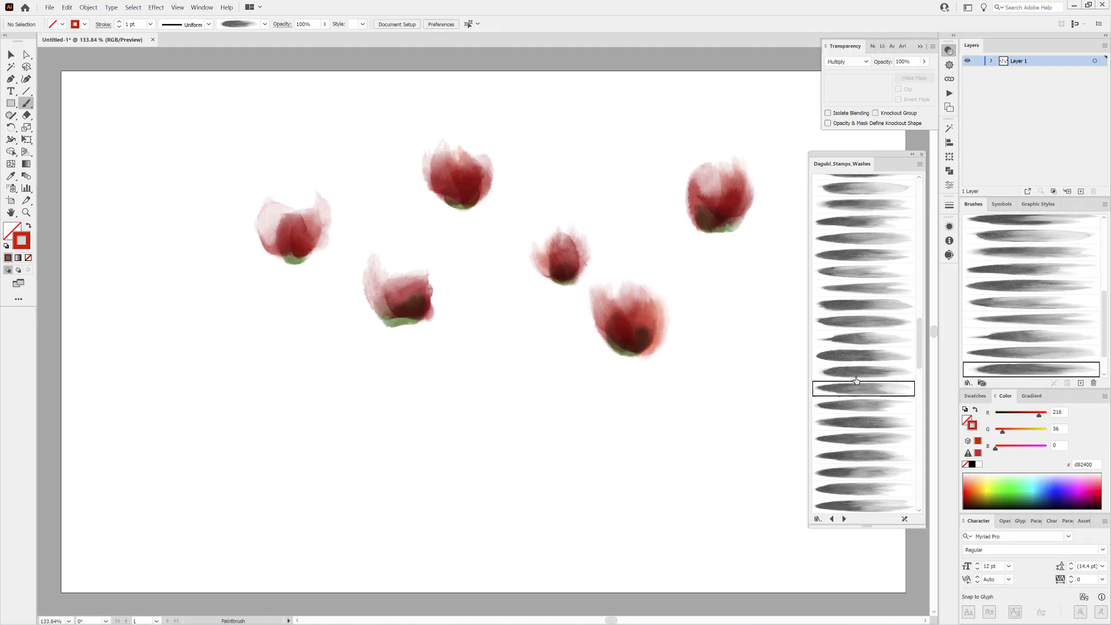
drag(724, 232, 745, 172)
drag(759, 211, 752, 216)
ctrl+click(747, 429)
Layer more red petals at 0.5 pt over the small middle flower, the top flower and the leftmost flower, switching between wash brushes
click(877, 408)
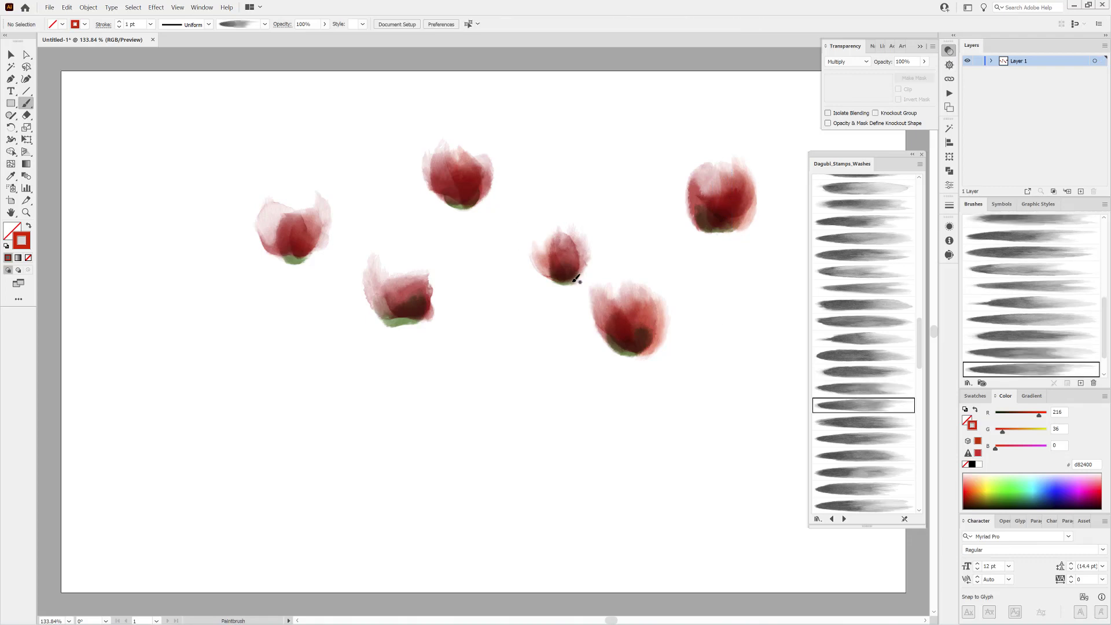
drag(573, 282, 557, 220)
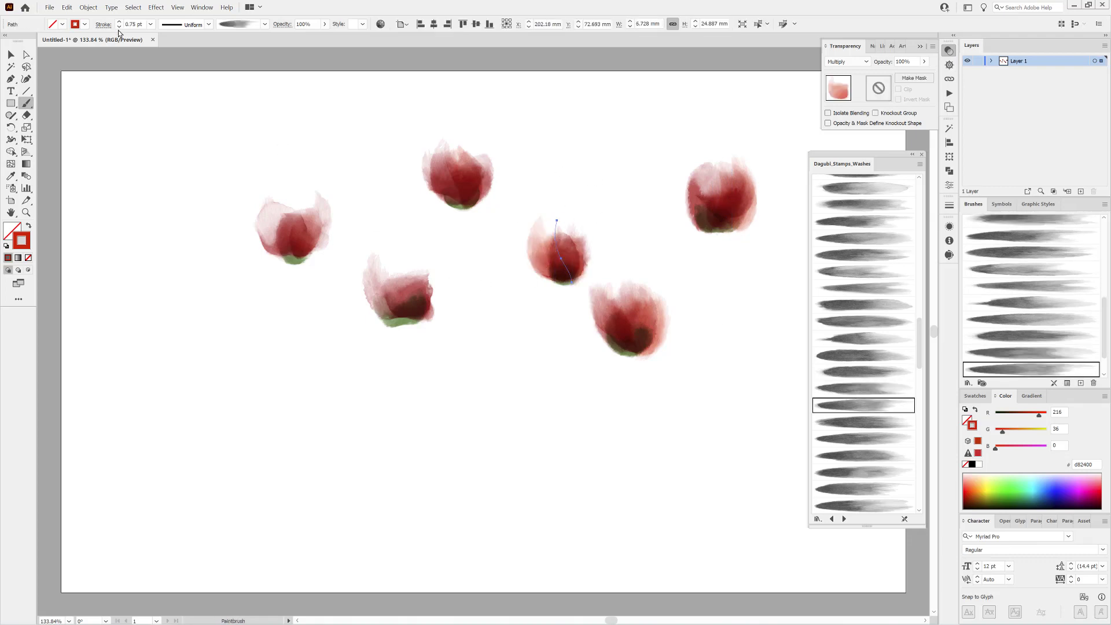
ctrl+click(412, 457)
click(875, 439)
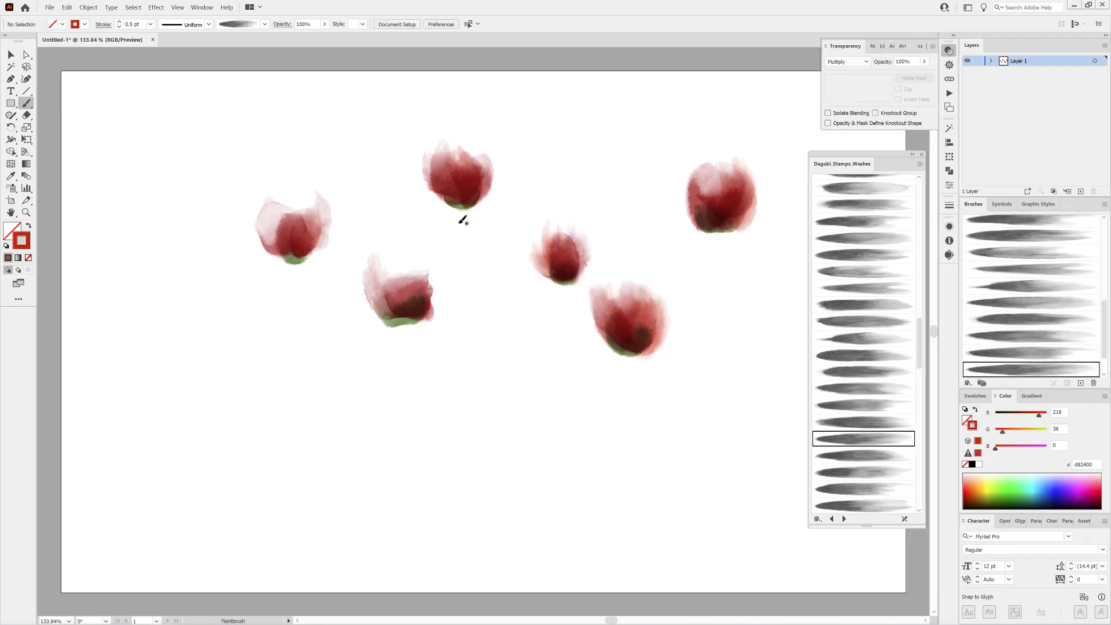
drag(457, 164, 443, 127)
key(ctrl+z)
click(866, 455)
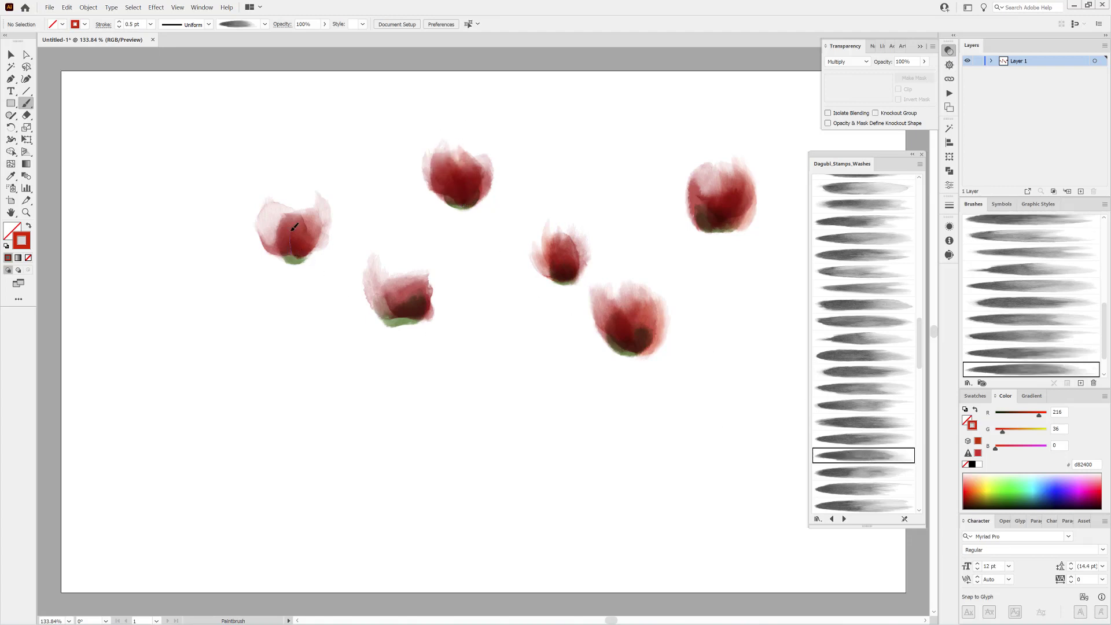
drag(294, 227, 294, 227)
Paint a yellow-orange highlight in R 255, G 182, B 0 over the leftmost flower with a new wash brush and set it to 1 pt
drag(922, 351, 922, 379)
click(869, 360)
drag(1003, 432, 1032, 433)
drag(1040, 415, 1061, 413)
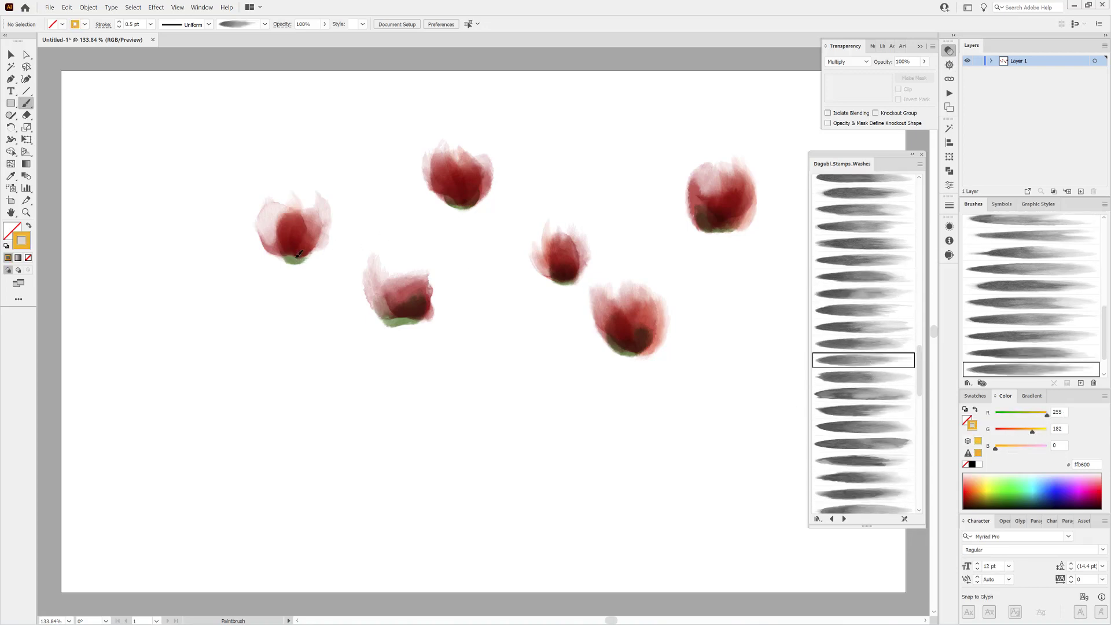
drag(296, 259, 288, 185)
click(119, 22)
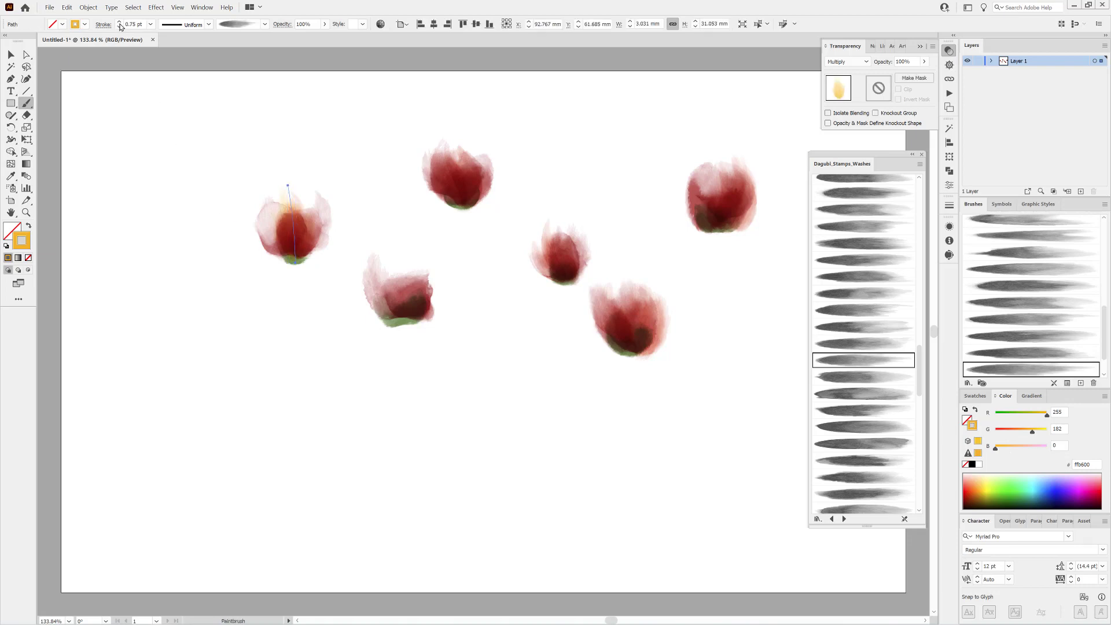
click(119, 22)
ctrl+click(209, 315)
Paint 1 pt yellow-orange highlights over the other five flowers with the same wash brush
drag(409, 324, 386, 269)
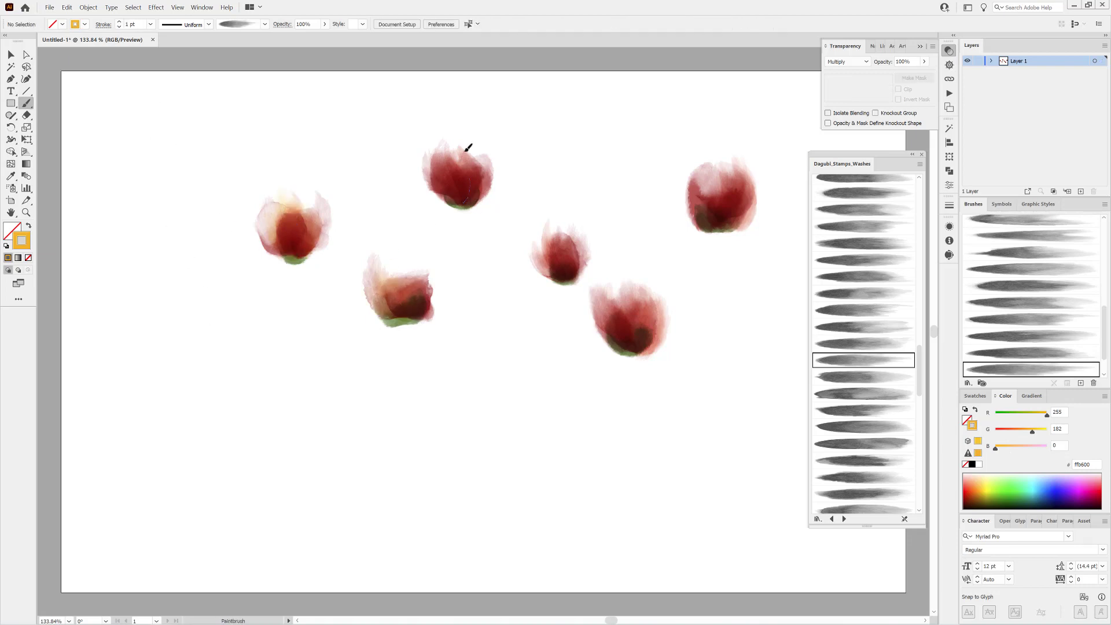
drag(467, 149, 464, 133)
drag(572, 277, 565, 229)
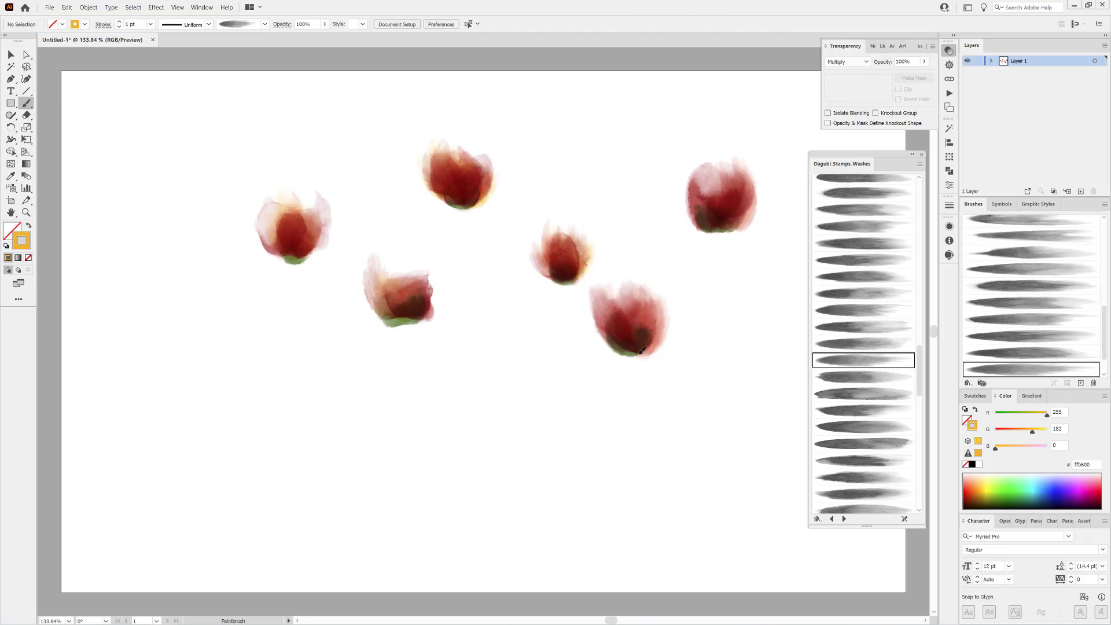
mouse_move(731, 227)
mouse_down()
mouse_move(710, 162)
mouse_move(685, 213)
mouse_up()
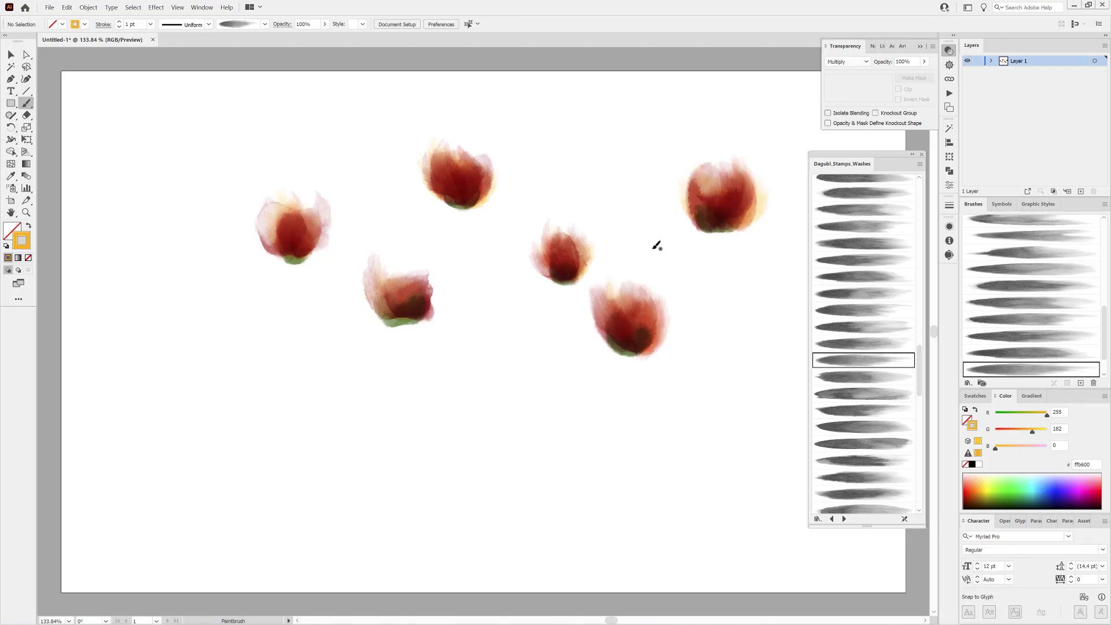
Load the Dagubi_Short_Strokes_136-272 brush library and choose a tapered stroke brush from it
click(969, 383)
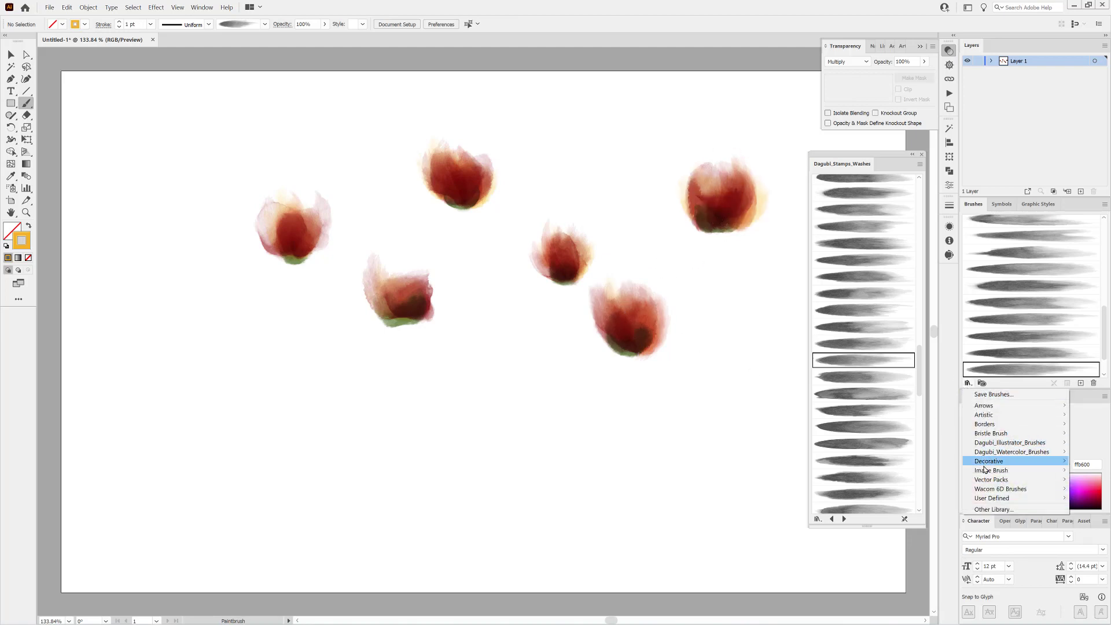
mouse_move(1019, 452)
mouse_move(944, 535)
click(1000, 544)
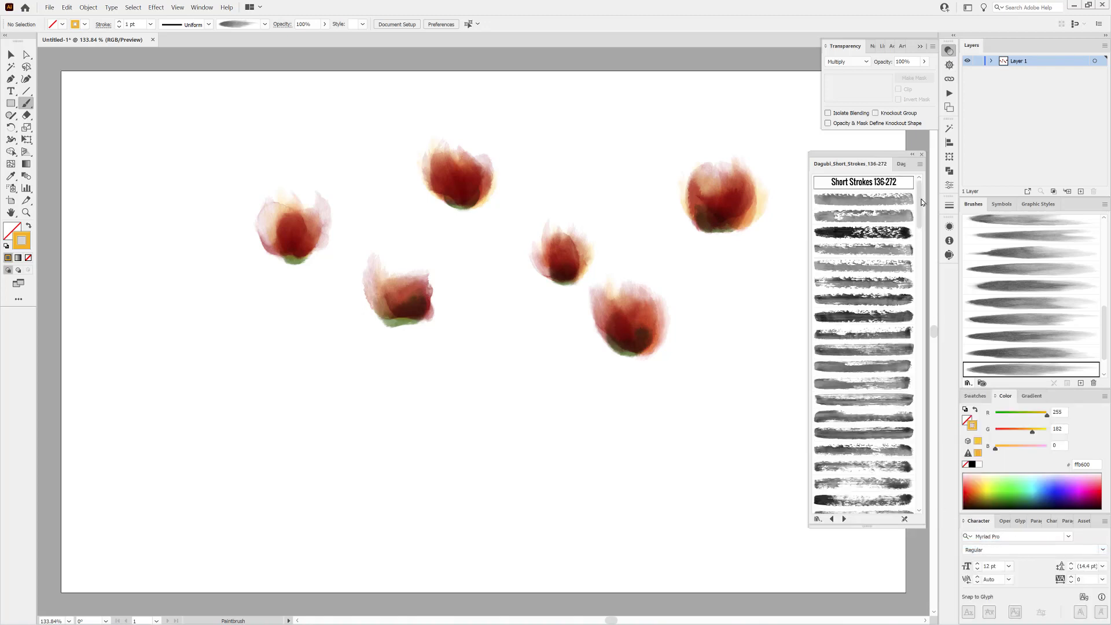
scroll(898, 259, down, 10)
scroll(923, 398, down, 10)
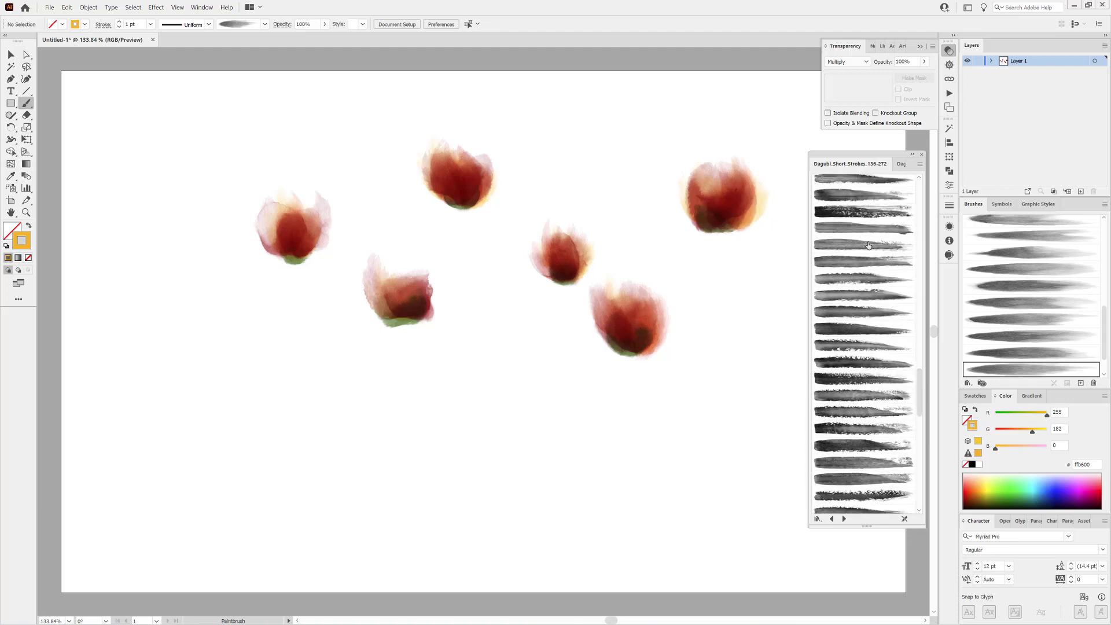
click(863, 197)
Paint a long curved stem below the far-right flower in green R 56, G 108, B 43 and thin its stroke to 0.1 pt
click(1001, 495)
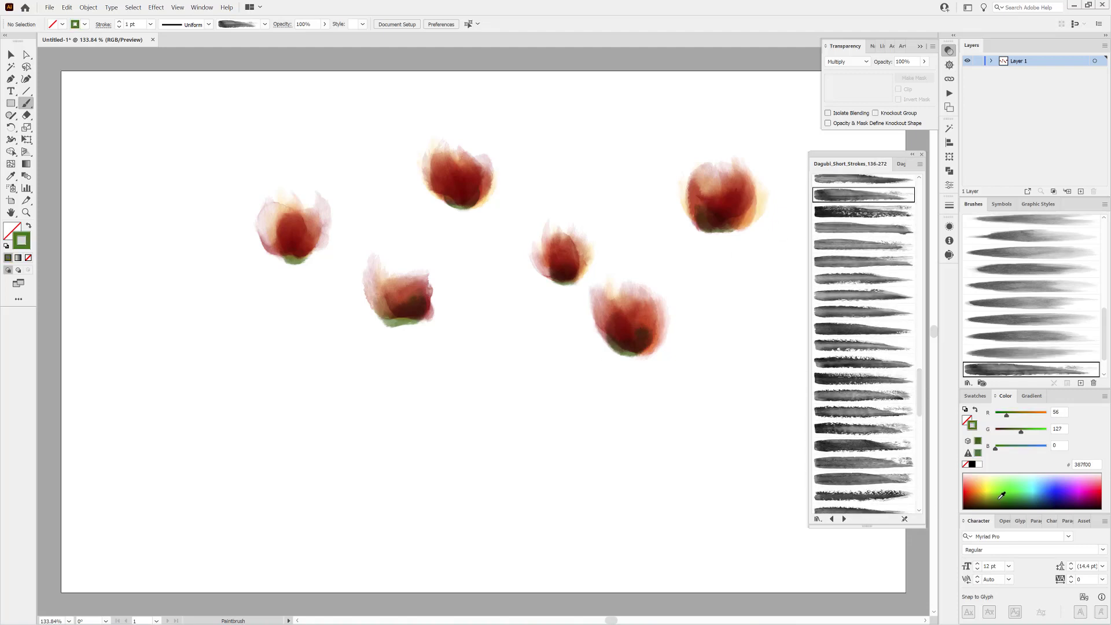
drag(1021, 432, 1005, 449)
click(150, 24)
click(157, 32)
drag(704, 512, 703, 481)
drag(729, 281, 719, 233)
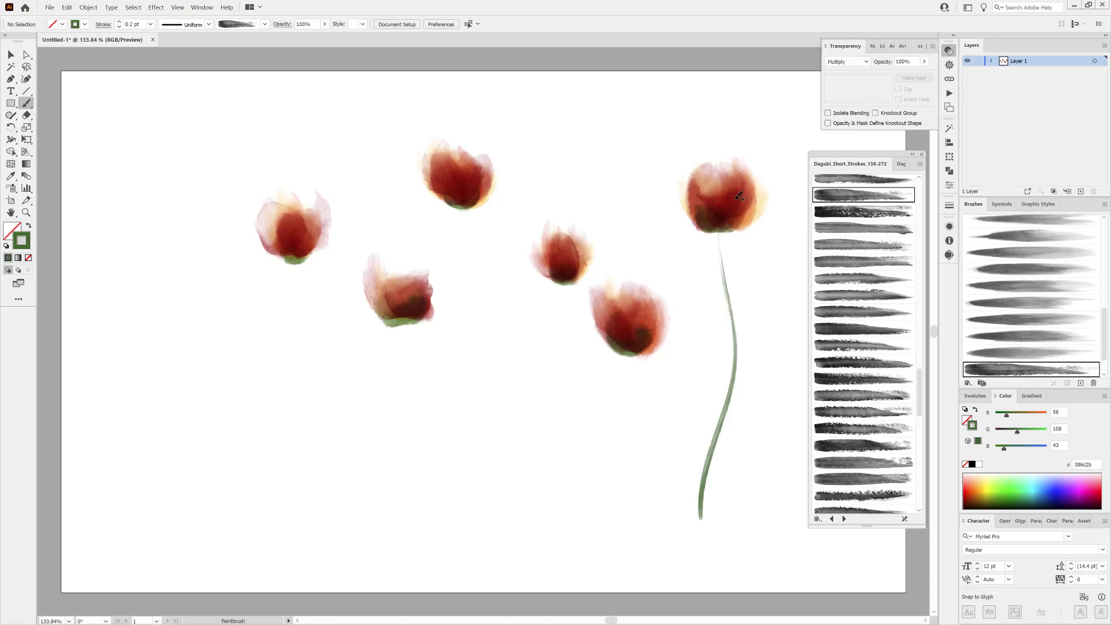
ctrl+click(735, 387)
click(120, 28)
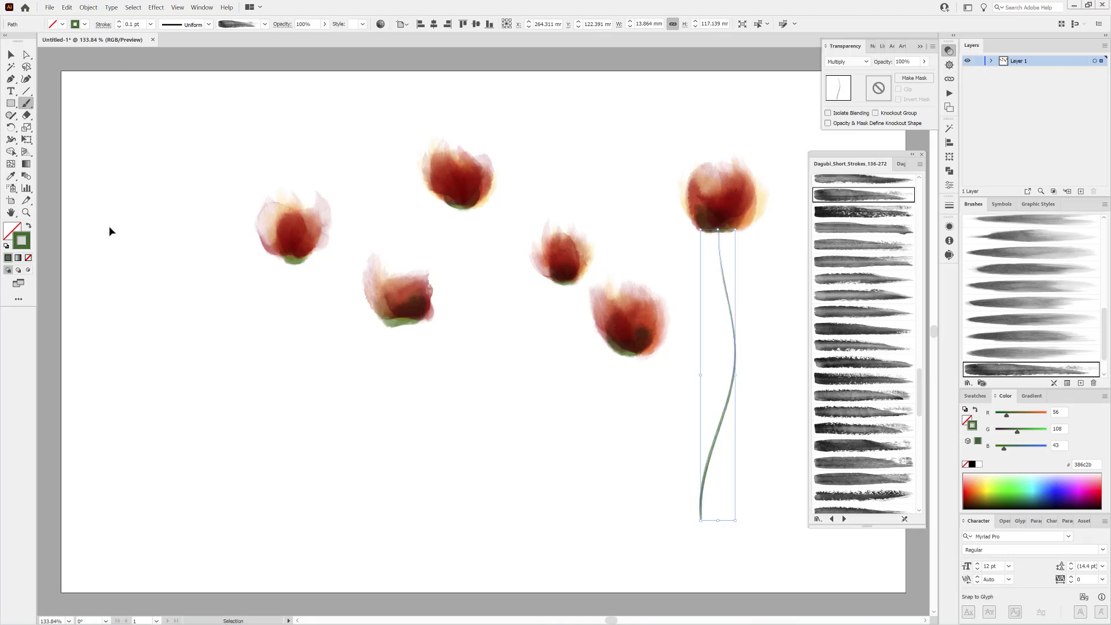
ctrl+click(110, 231)
Paint 0.1 pt green stems below the lower-right and small middle flowers with different brushes, and shift the middle stem into line with its flower
click(860, 229)
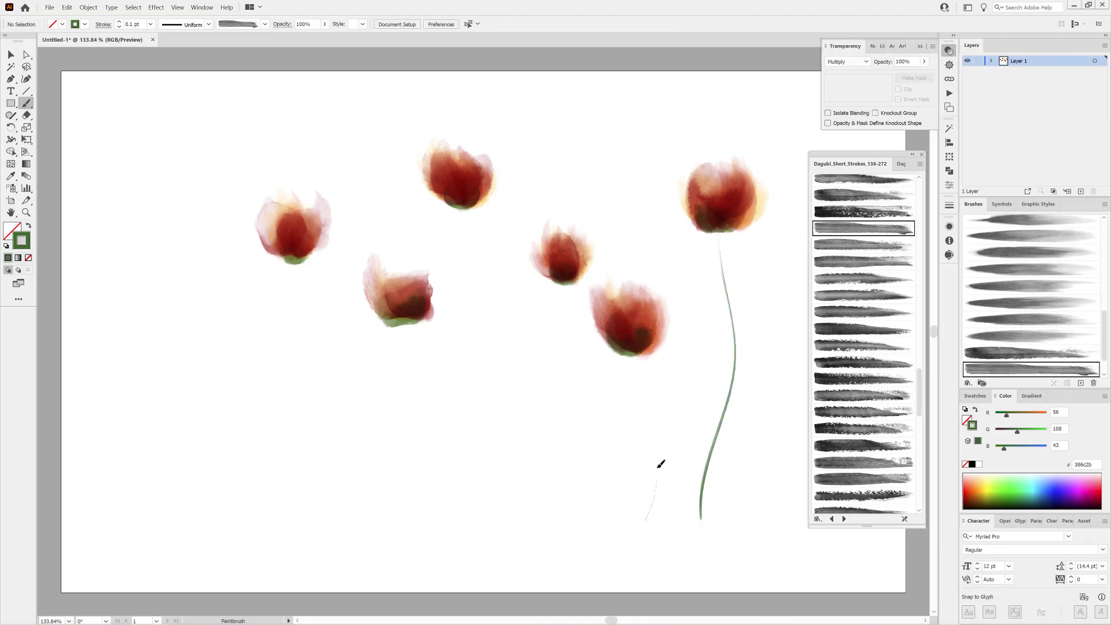
drag(637, 313, 637, 313)
click(865, 245)
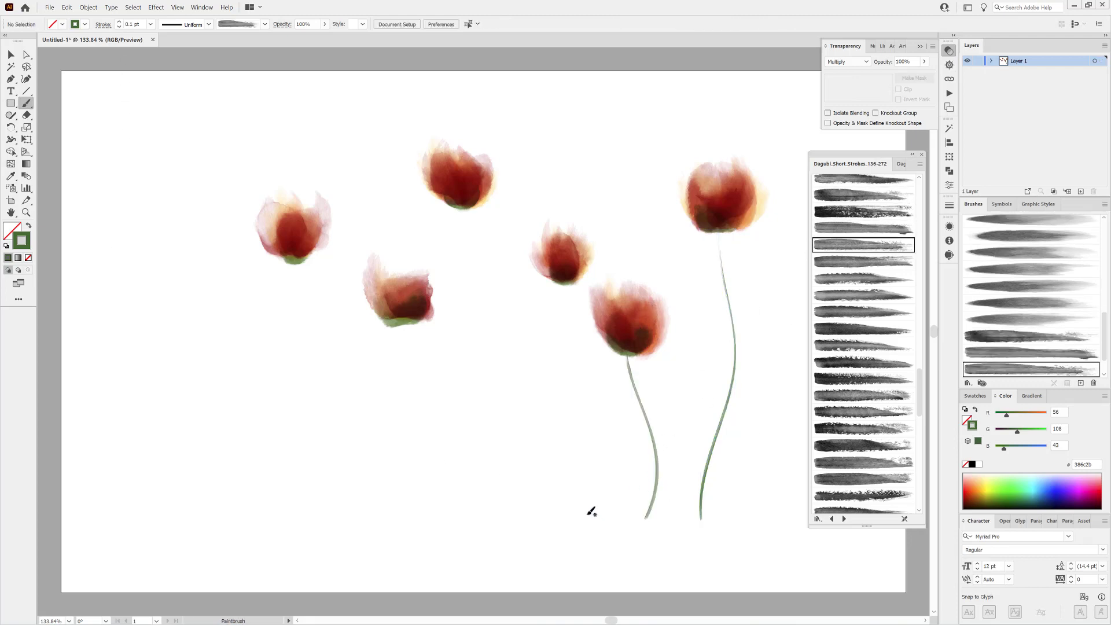
drag(563, 400, 560, 283)
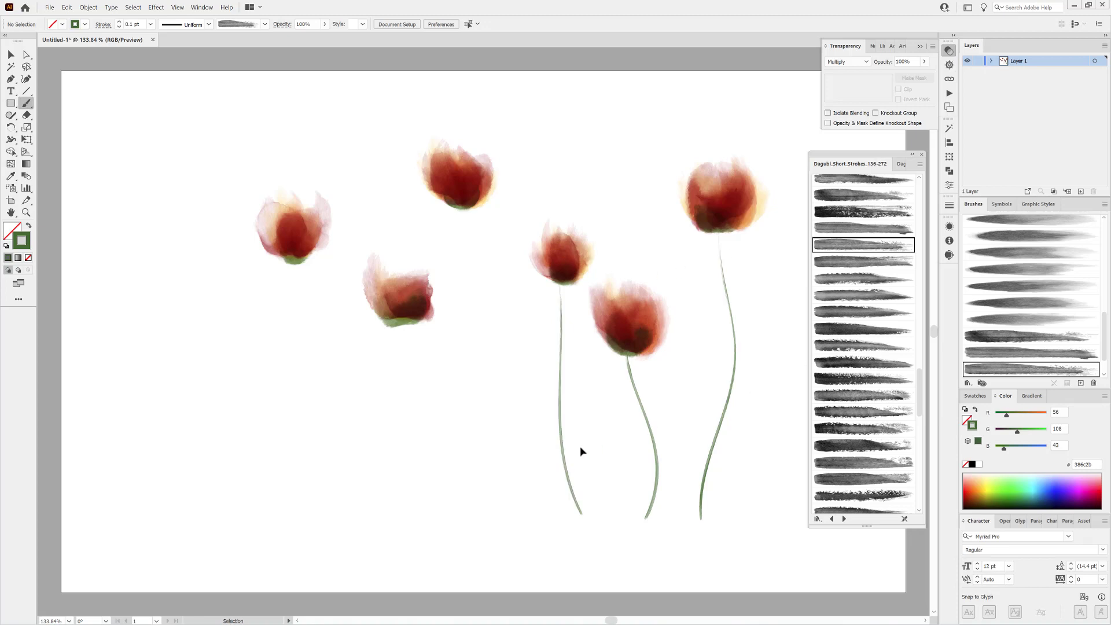
drag(564, 451, 569, 449)
key(ctrl+shift+a)
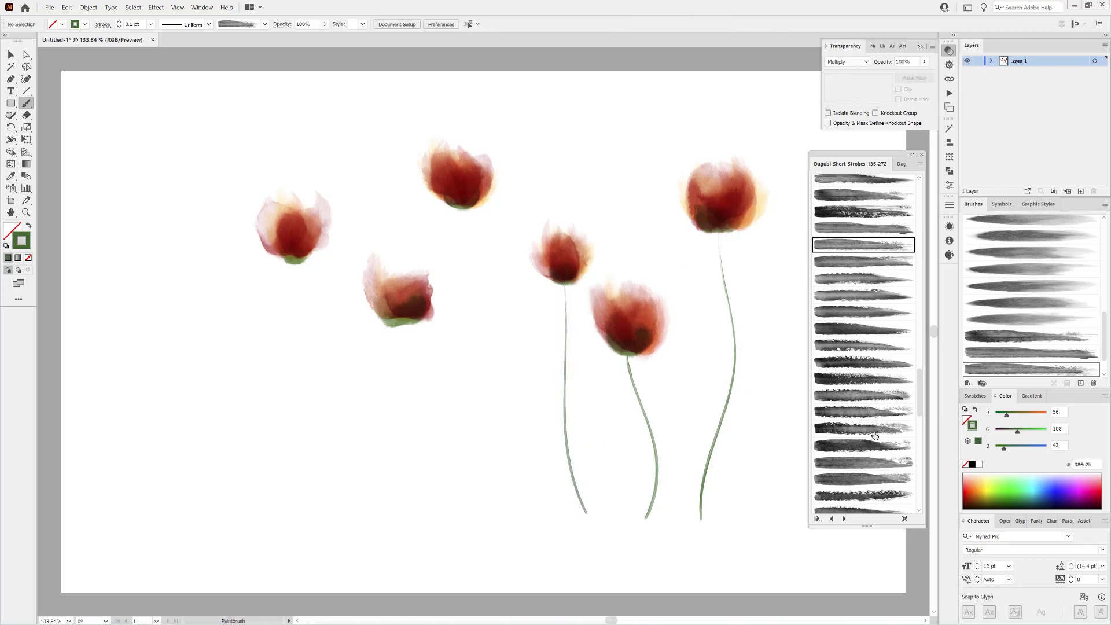
Paint 0.1 pt green stems below the top flower, the lower-left flower and the leftmost flower, using a different stroke brush for each
click(866, 264)
drag(461, 272, 457, 207)
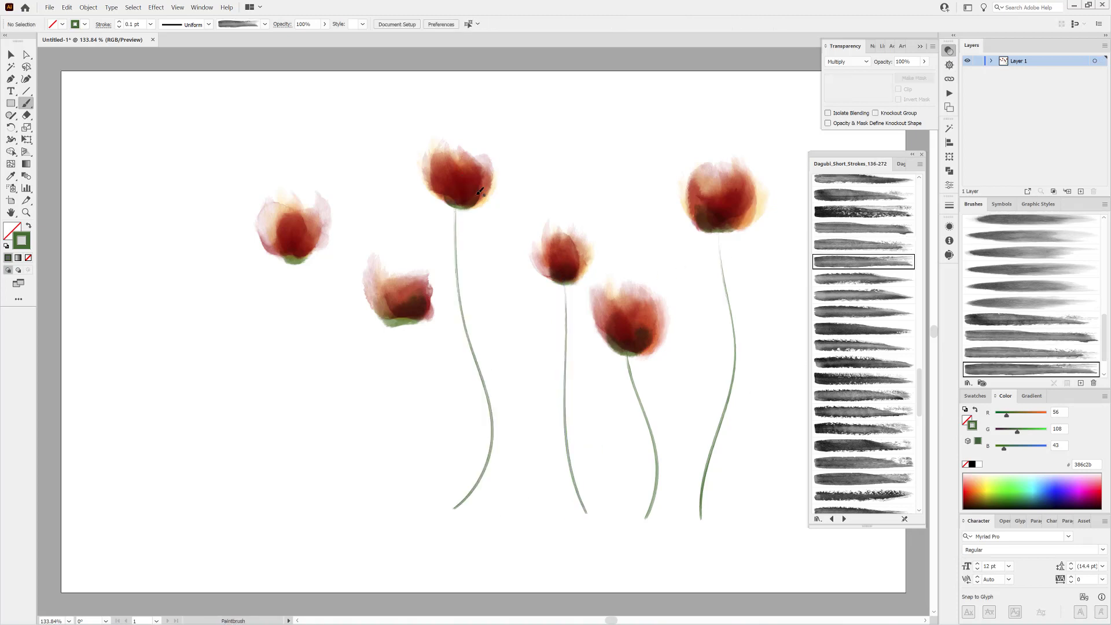
click(869, 278)
mouse_move(417, 507)
mouse_down()
mouse_move(422, 444)
mouse_move(404, 325)
mouse_up()
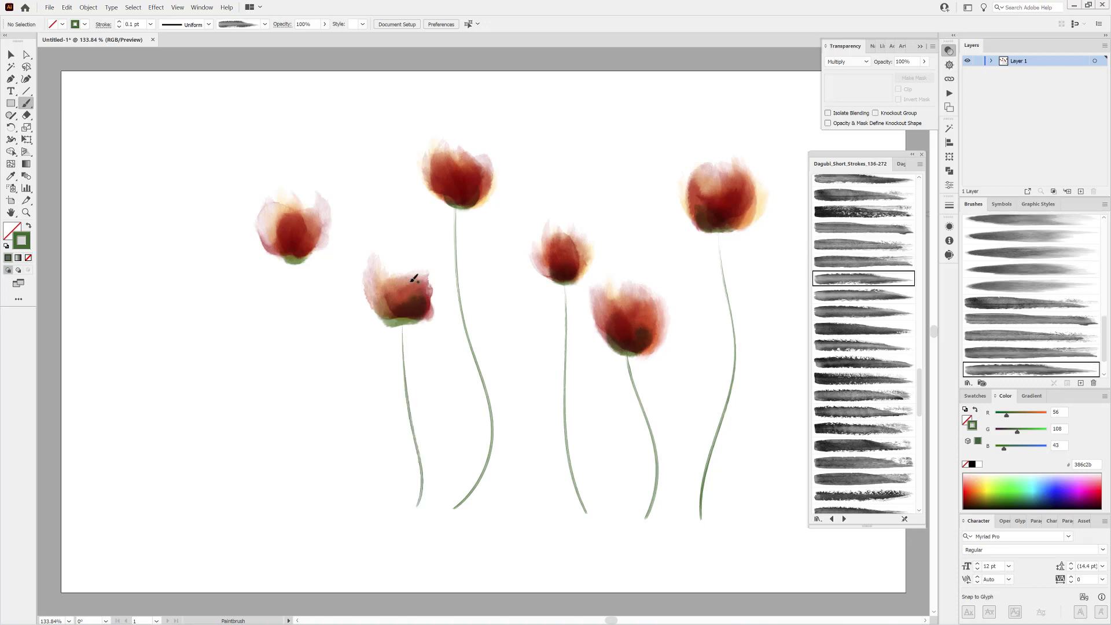
click(860, 307)
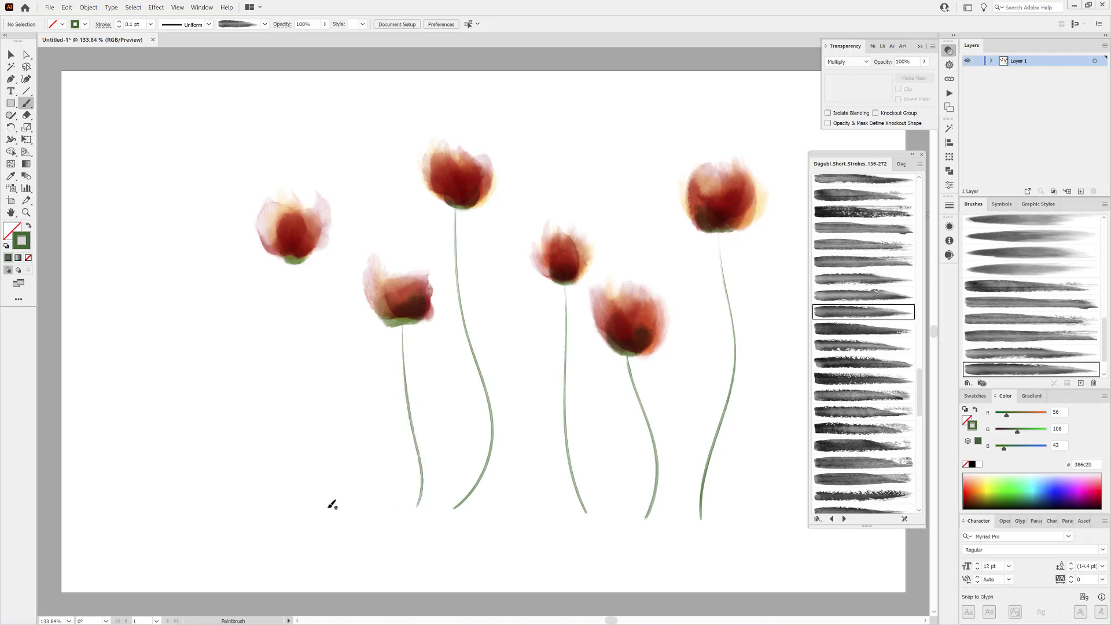
drag(307, 288, 301, 267)
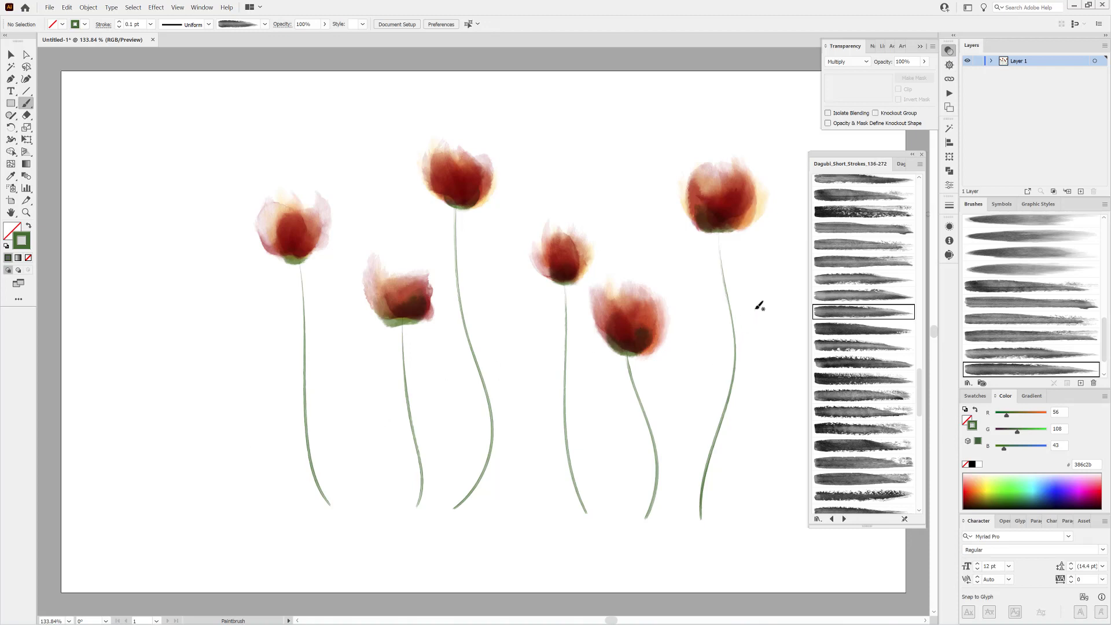
Return to the Dagubi_Stamps_Washes brushes, choose a wash brush, and set a 0.5 pt stroke with a lens-shaped width profile
click(898, 165)
click(150, 25)
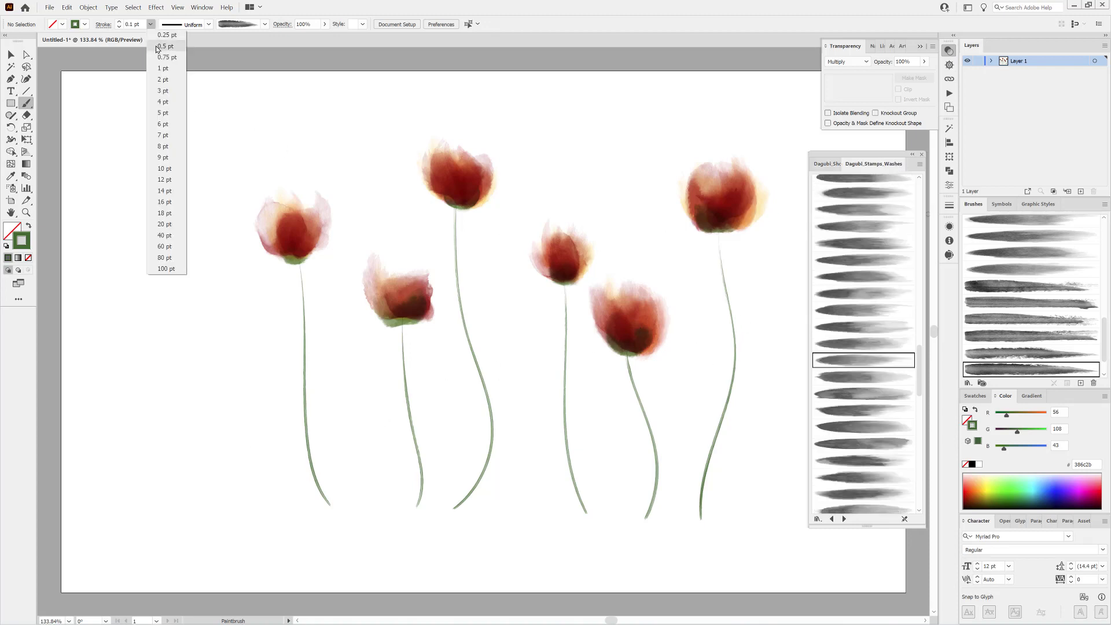
click(159, 46)
click(209, 24)
click(196, 58)
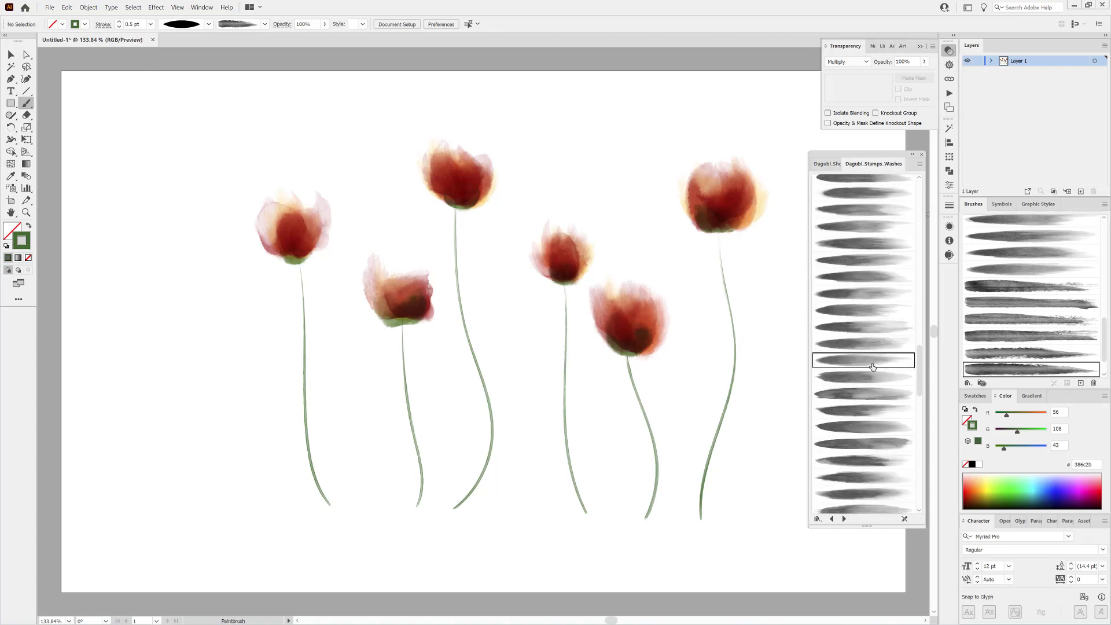
scroll(863, 364, down, 5)
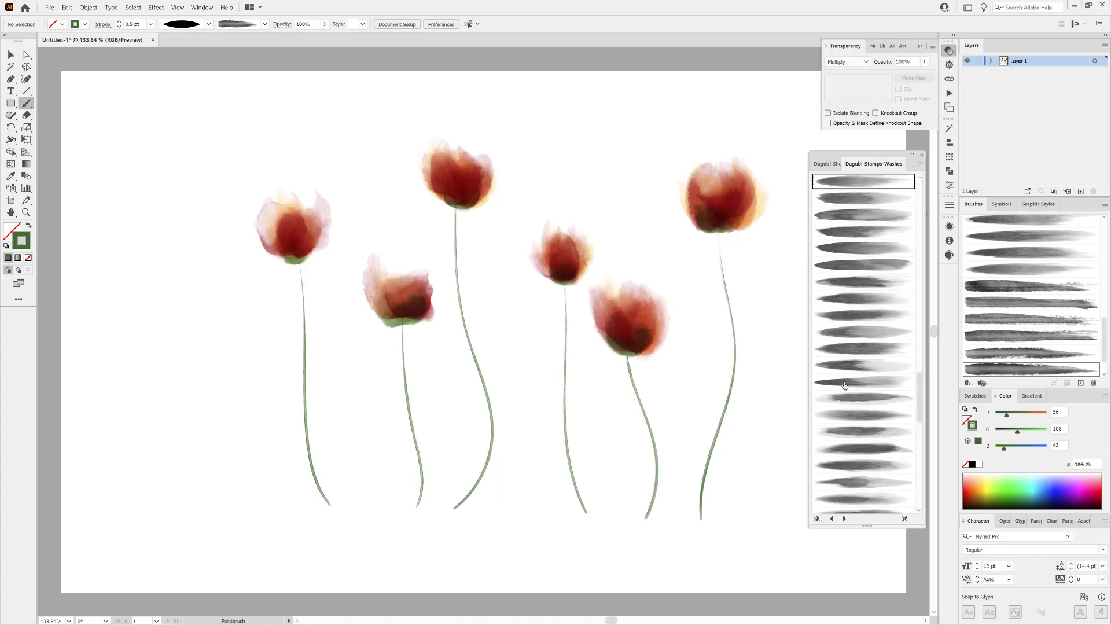
click(851, 366)
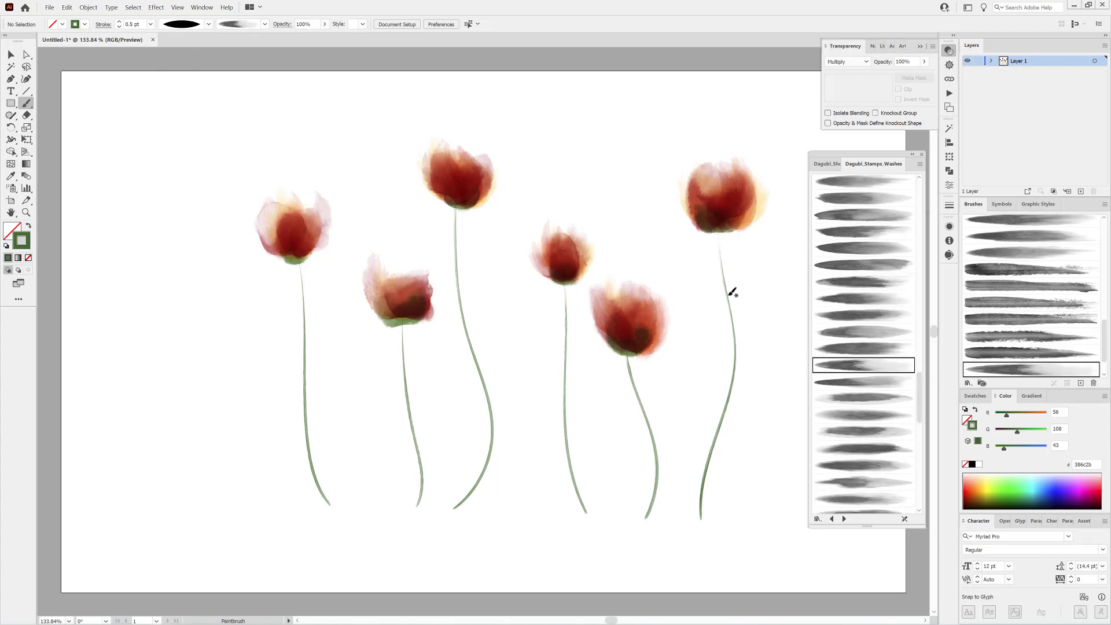
Paint two small green leaves on the far-right flower's stem with different wash brushes, reducing the stroke to 0.3 pt
drag(737, 276, 732, 259)
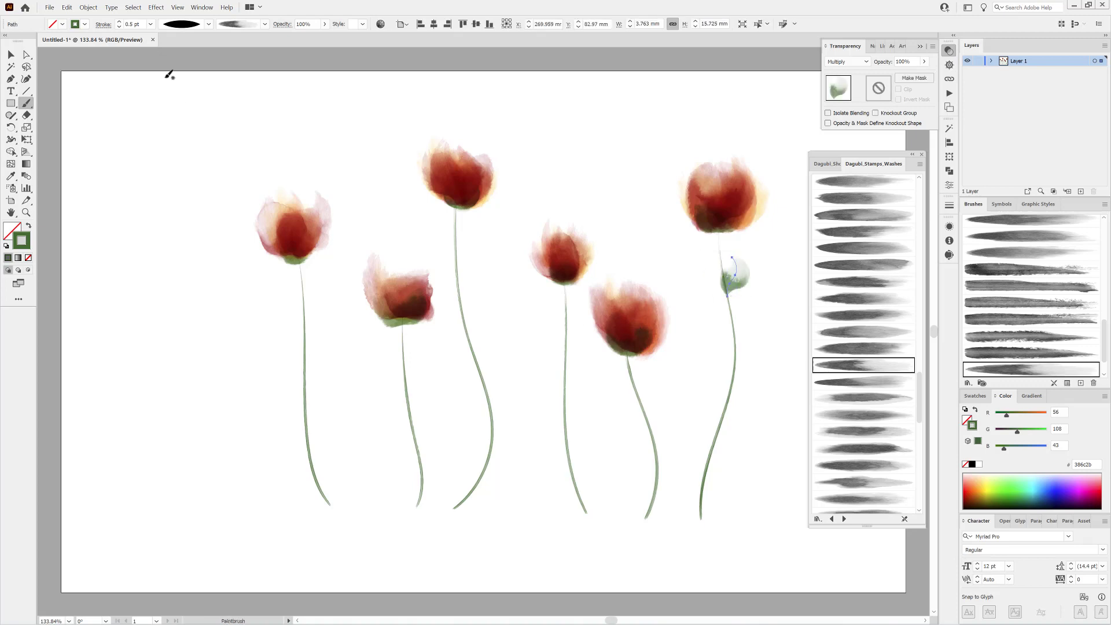
click(120, 28)
click(120, 28)
ctrl+click(687, 342)
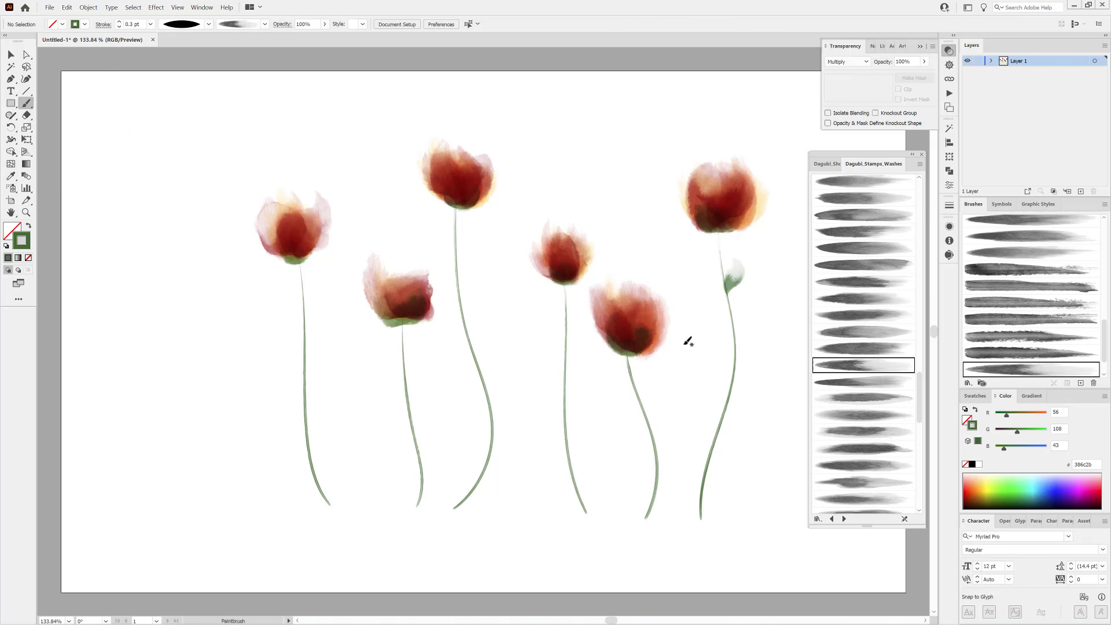
click(859, 349)
drag(735, 314, 713, 290)
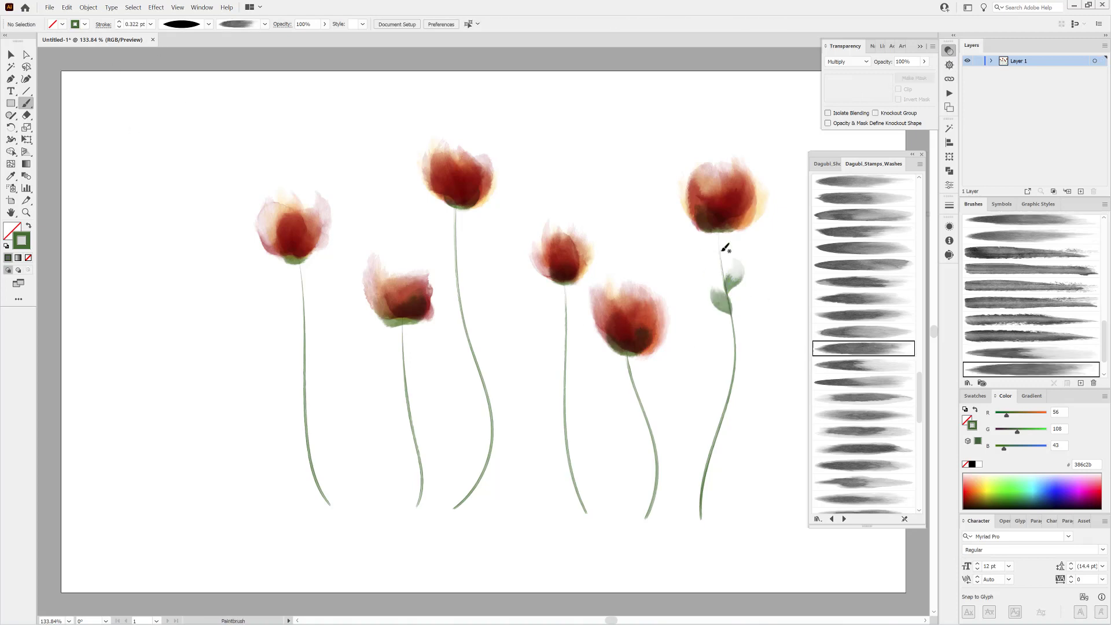
Select both leaves on the far-right stem and set their blending mode to Darken
ctrl+click(722, 307)
ctrl+shift+click(738, 276)
click(847, 62)
click(849, 87)
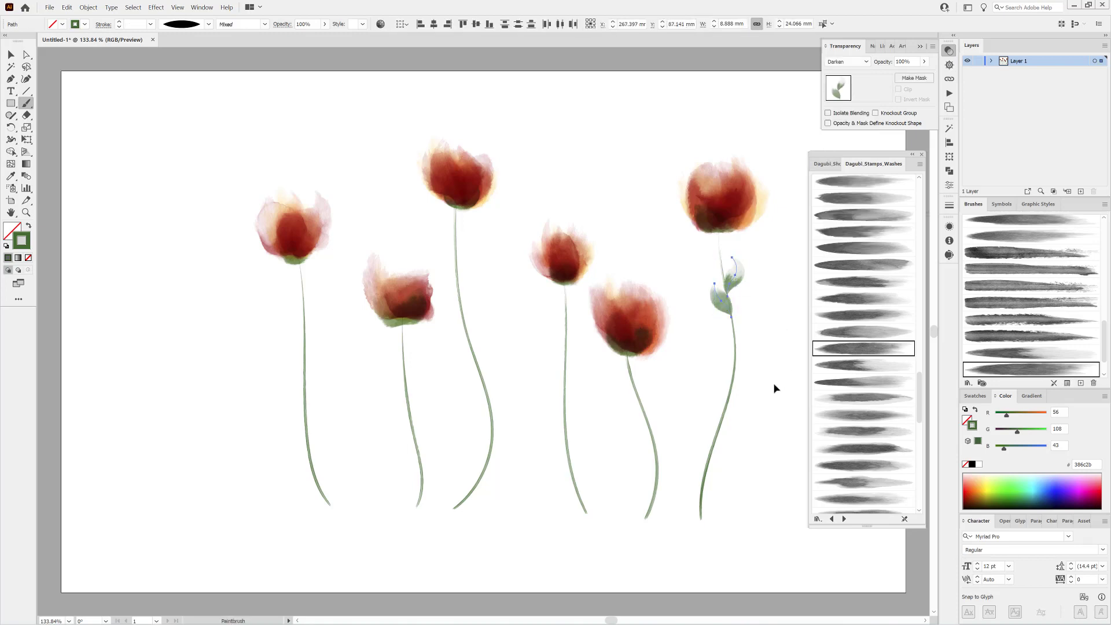
ctrl+click(776, 388)
Paint a green leaf on the lower-right flower's stem with a wash brush and set its stroke to 0.5 pt
click(866, 367)
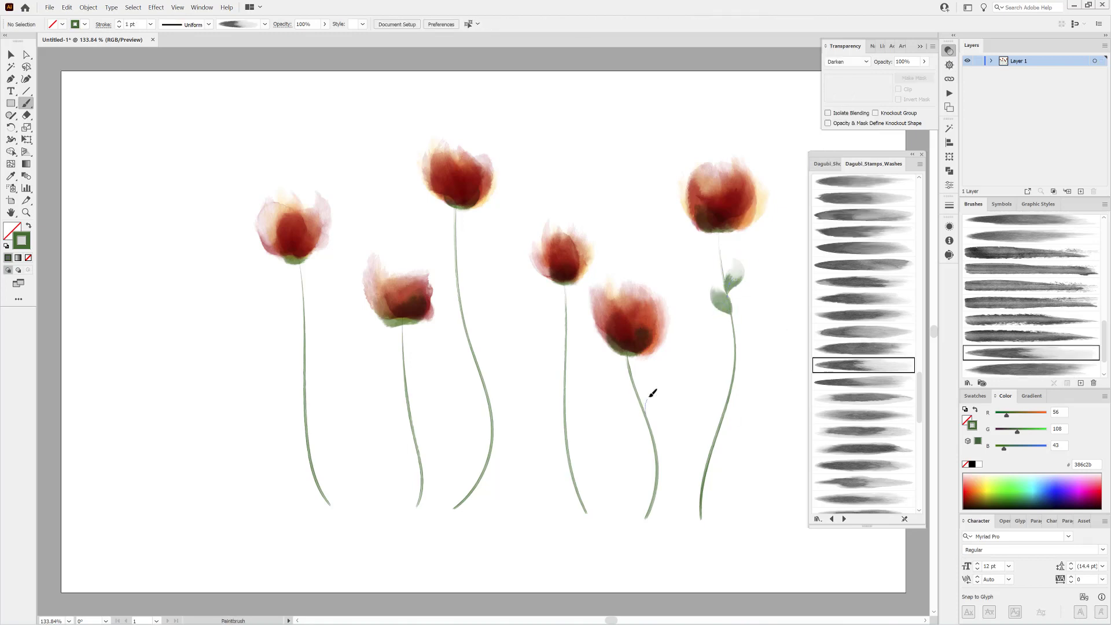
drag(649, 382, 647, 412)
click(150, 23)
click(152, 46)
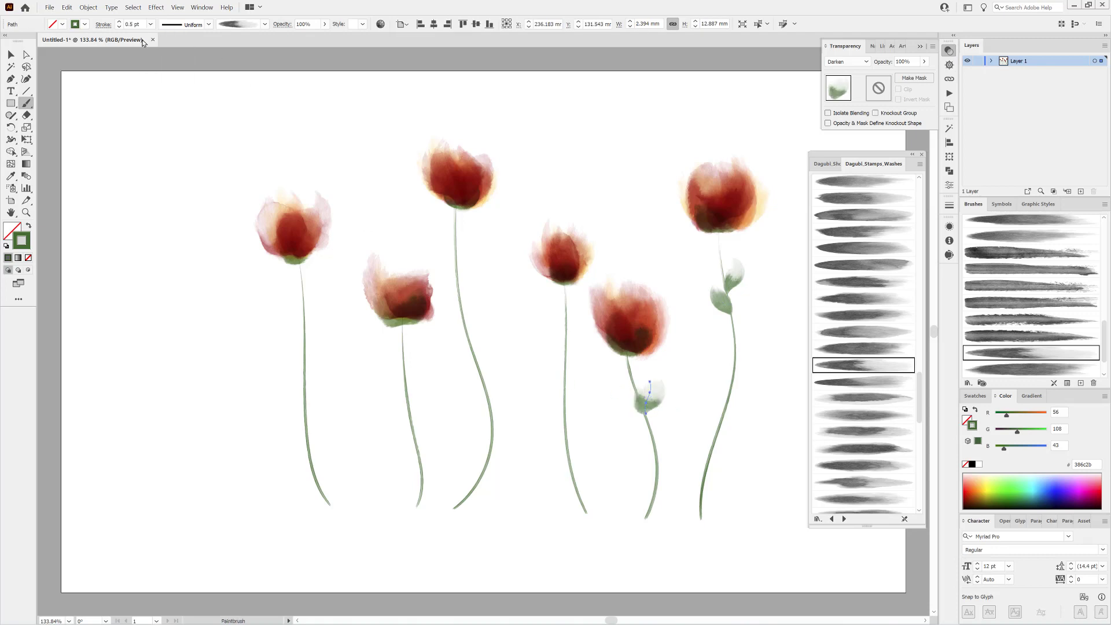
Reduce the lower-right flower's leaf stroke to 0.3 pt and paint a second leaf on its stem with a lens-shaped width profile
click(119, 27)
ctrl+click(122, 141)
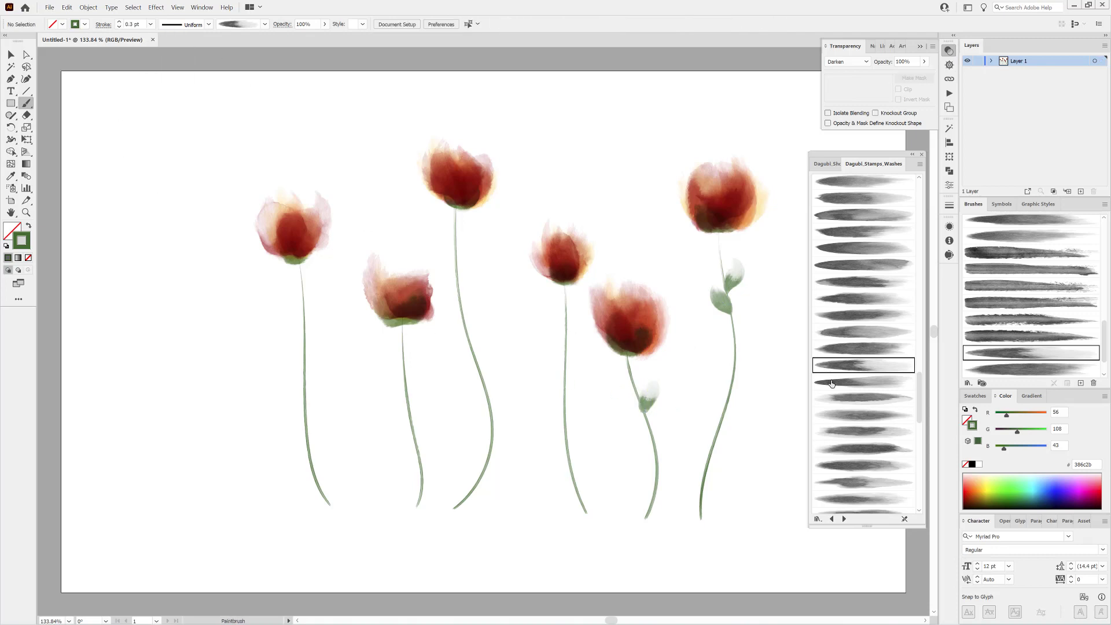
click(858, 347)
drag(639, 387, 607, 372)
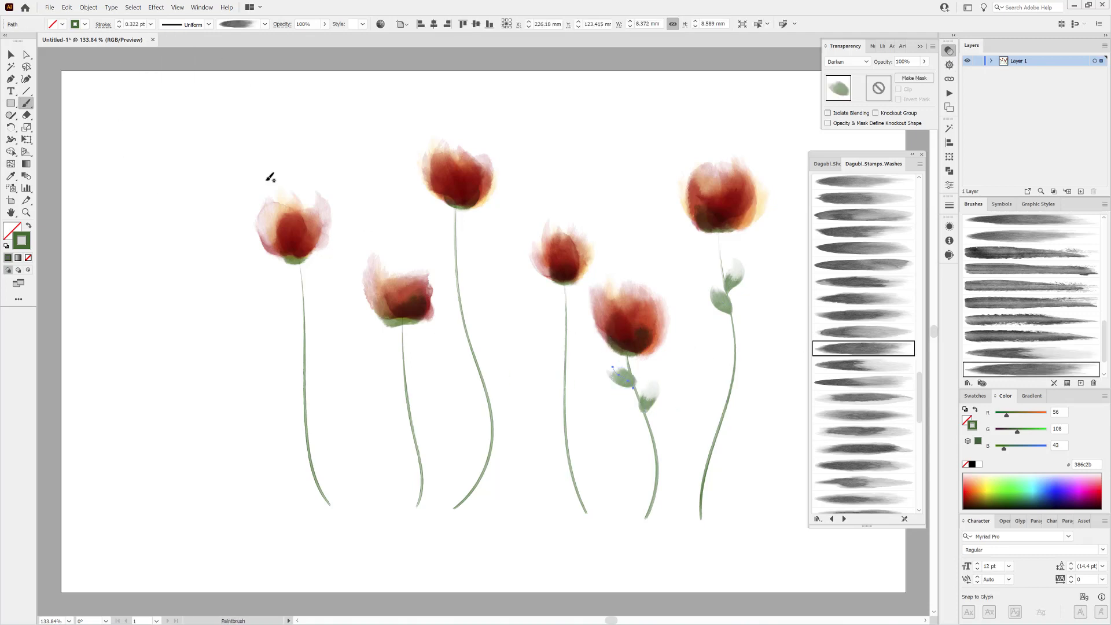
click(209, 24)
click(173, 57)
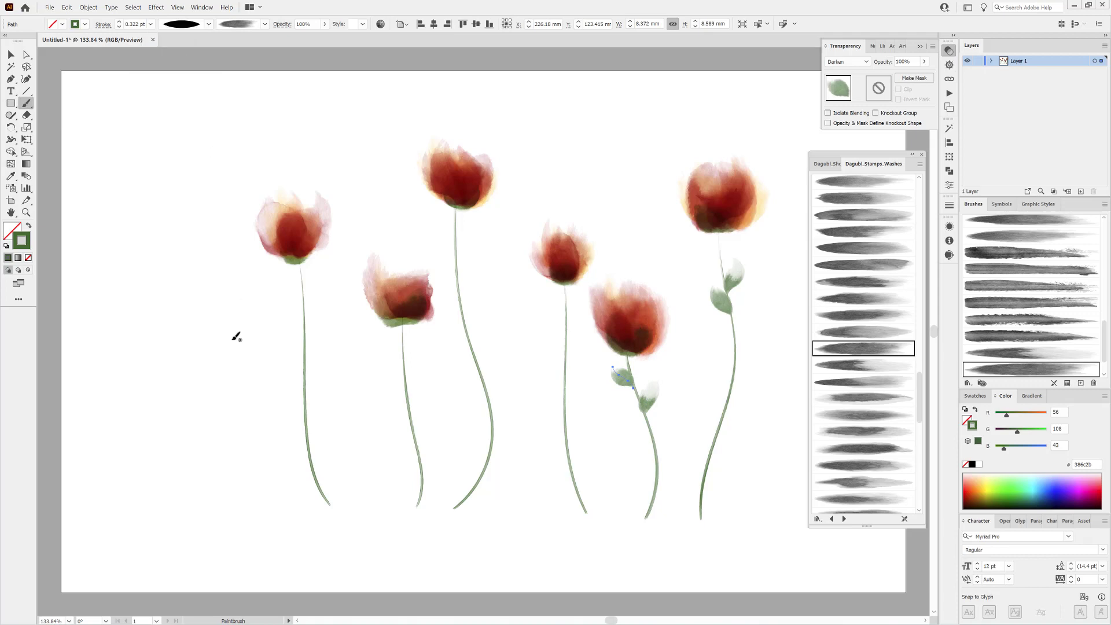
Paint two small green leaves on opposite sides of the fourth flower's stem, using a different wash brush for each
click(861, 366)
drag(555, 292, 555, 296)
click(834, 387)
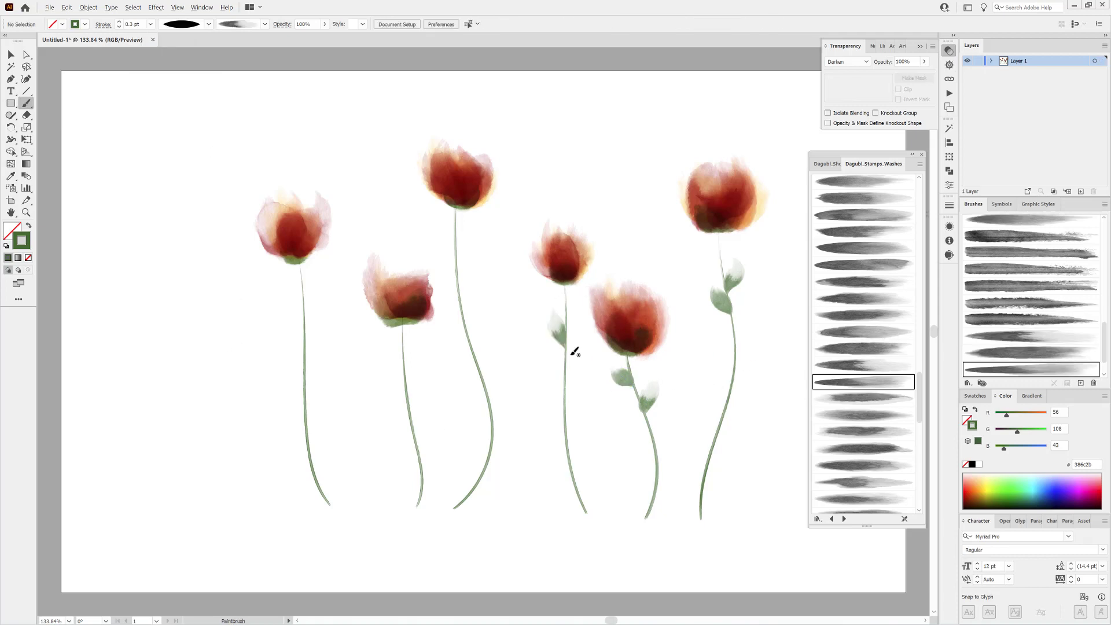
drag(568, 365, 579, 343)
Paint two small green leaves just below the head of the tall third flower, each with a different wash brush
click(861, 283)
mouse_move(464, 247)
mouse_down()
mouse_move(467, 238)
mouse_move(409, 258)
mouse_up()
click(864, 299)
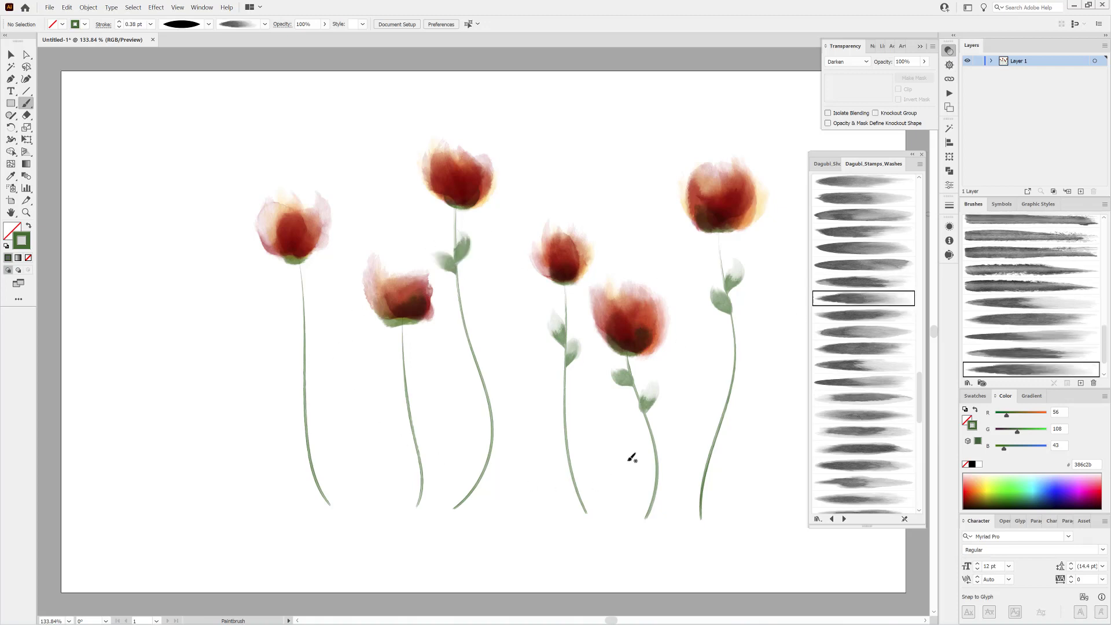
Paint two small green leaves on the second flower's stem, changing the wash brush between them
click(871, 249)
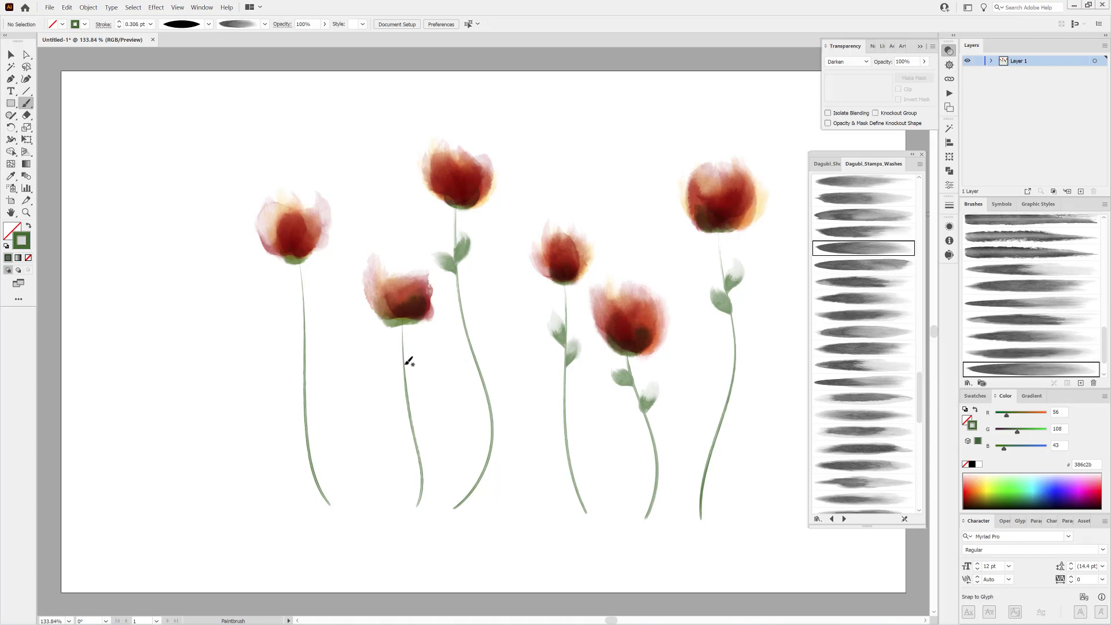
drag(419, 342, 419, 341)
click(864, 216)
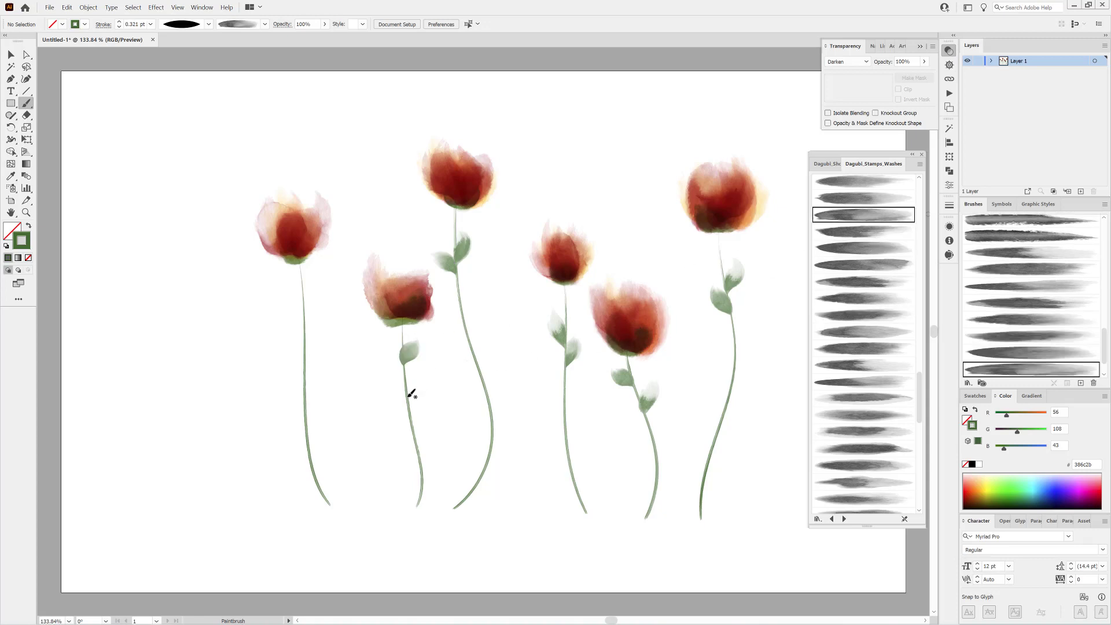
drag(409, 390, 389, 375)
Paint two small green leaves on the far-left flower's upper stem with wash brushes
click(870, 198)
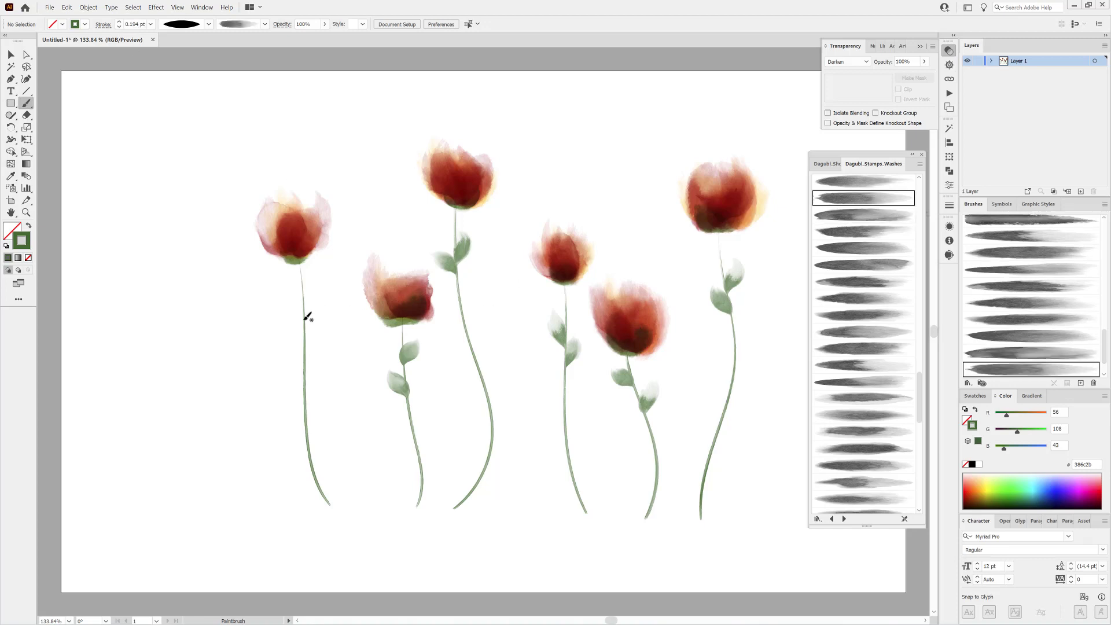
drag(308, 315, 287, 290)
click(863, 185)
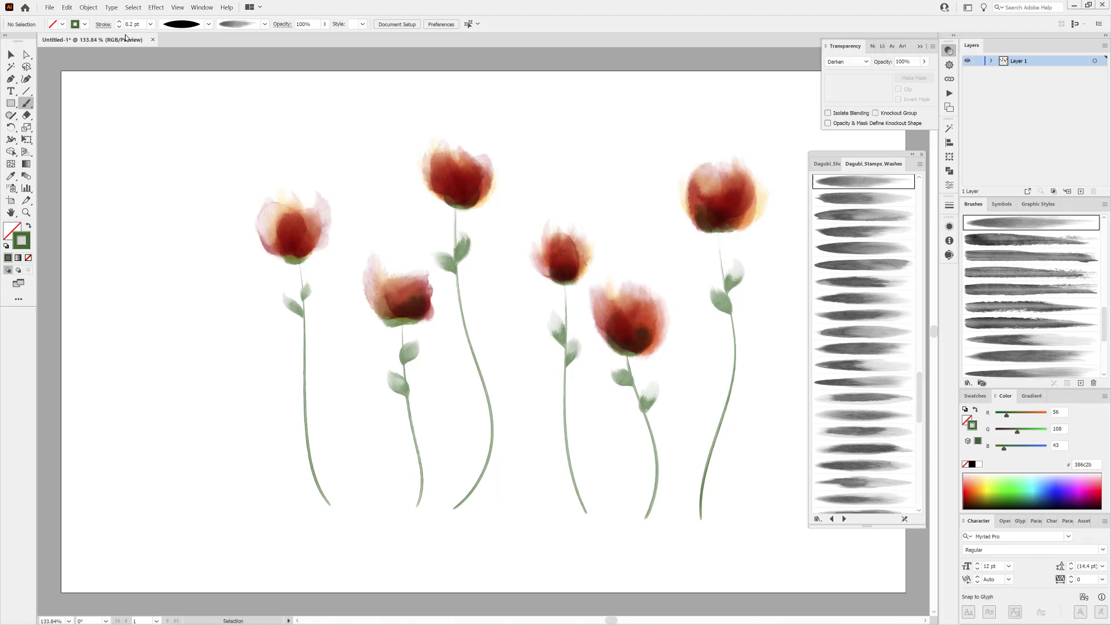
Paint two long curved leaves rising from the base of the far-left flower's stem with other wash brushes
scroll(920, 387, up, 3)
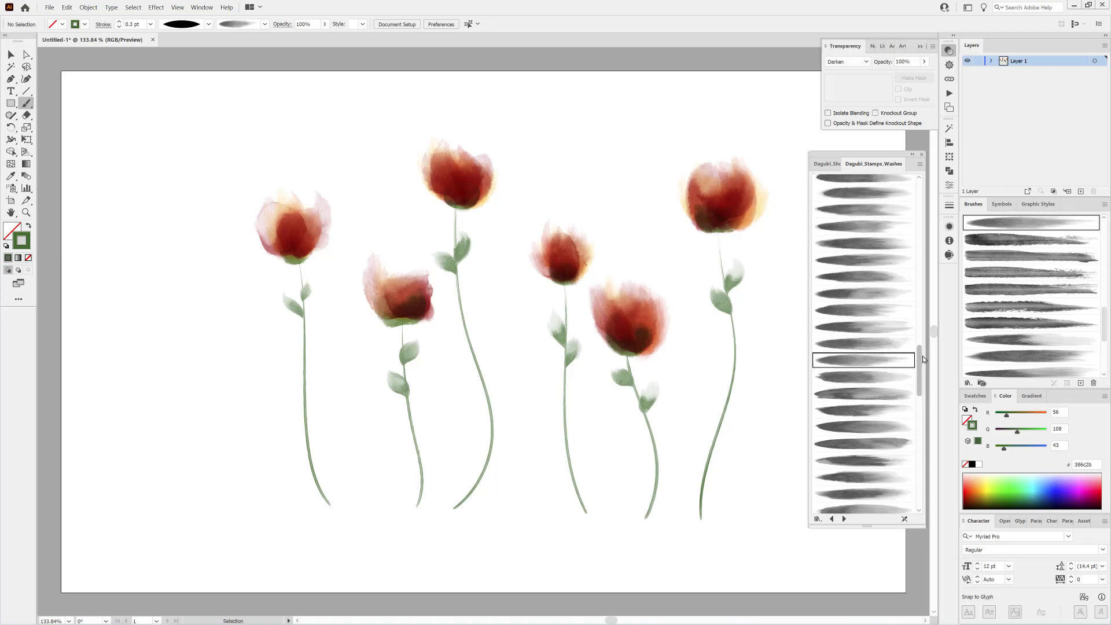
click(854, 418)
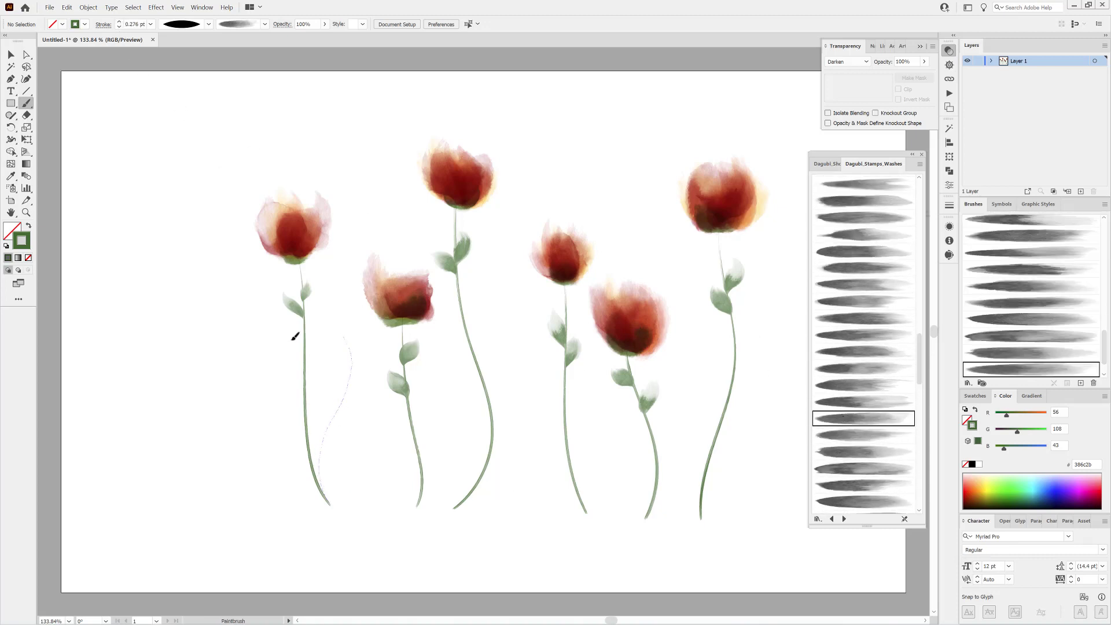
click(844, 404)
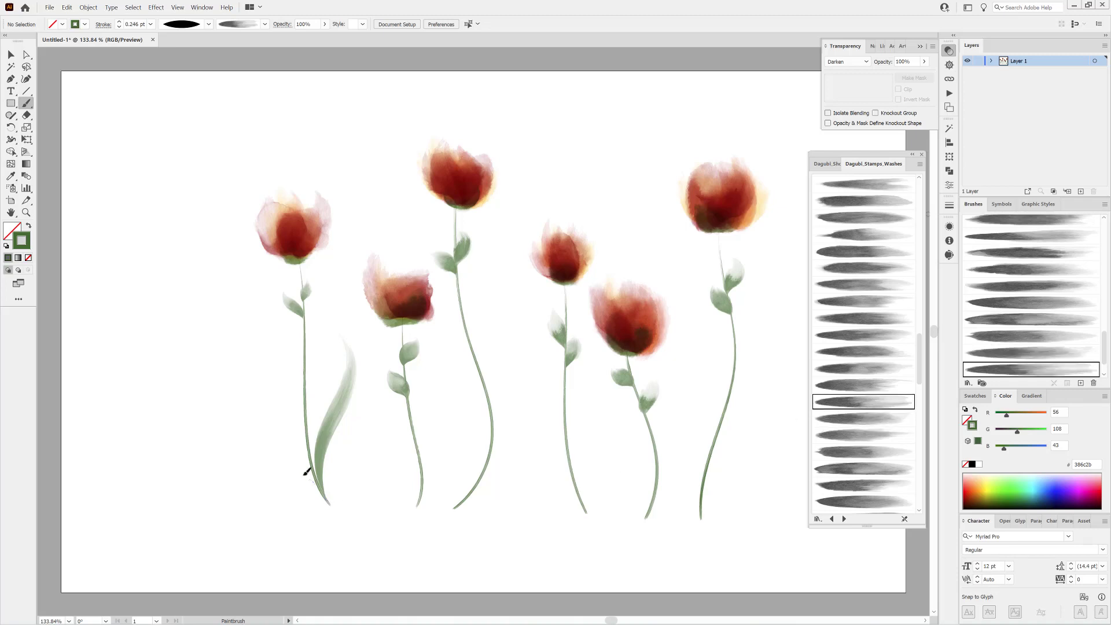
drag(256, 352, 257, 351)
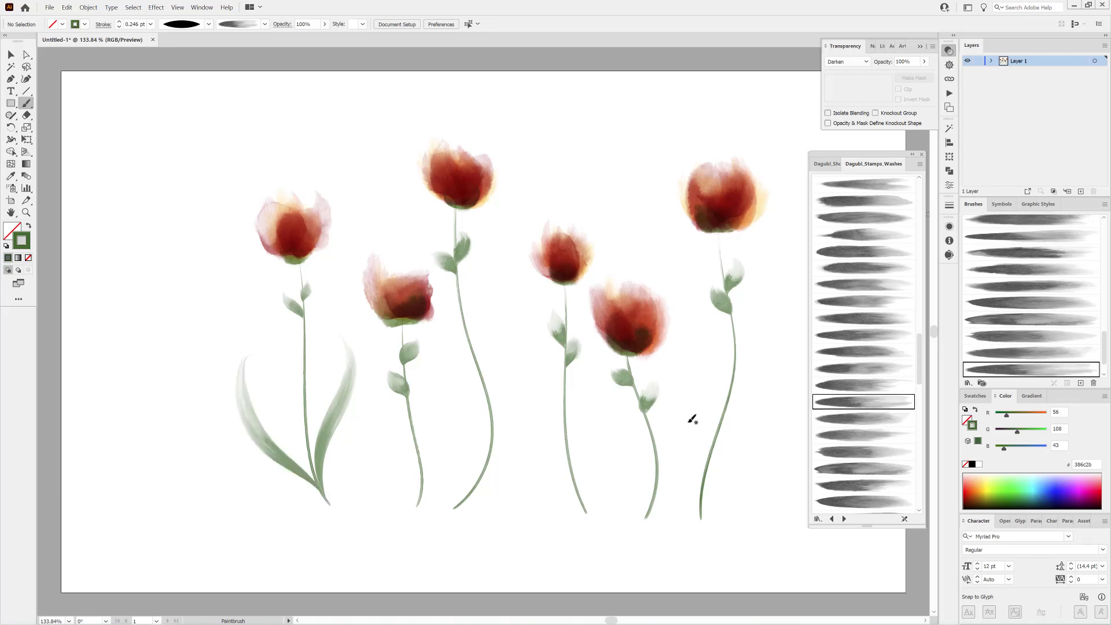
Paint a pair of long curved leaves at the base of both the second and third flowers' stems, varying the wash brush
click(856, 386)
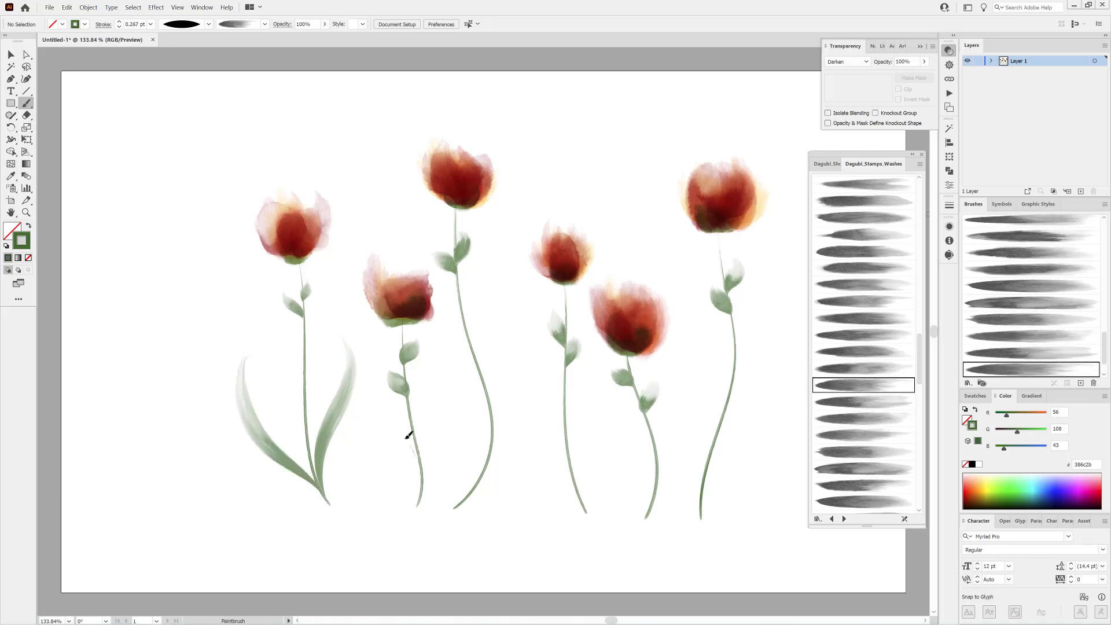
drag(408, 435, 371, 389)
click(844, 403)
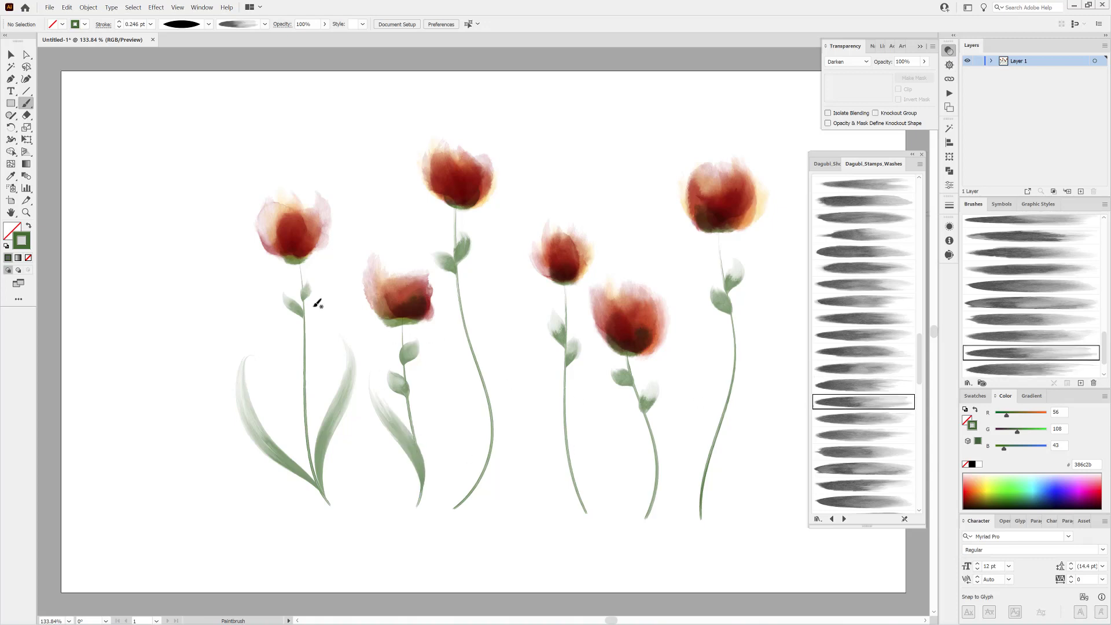
click(119, 26)
mouse_move(512, 356)
mouse_down()
mouse_move(461, 409)
mouse_move(456, 343)
mouse_up()
click(858, 386)
click(868, 367)
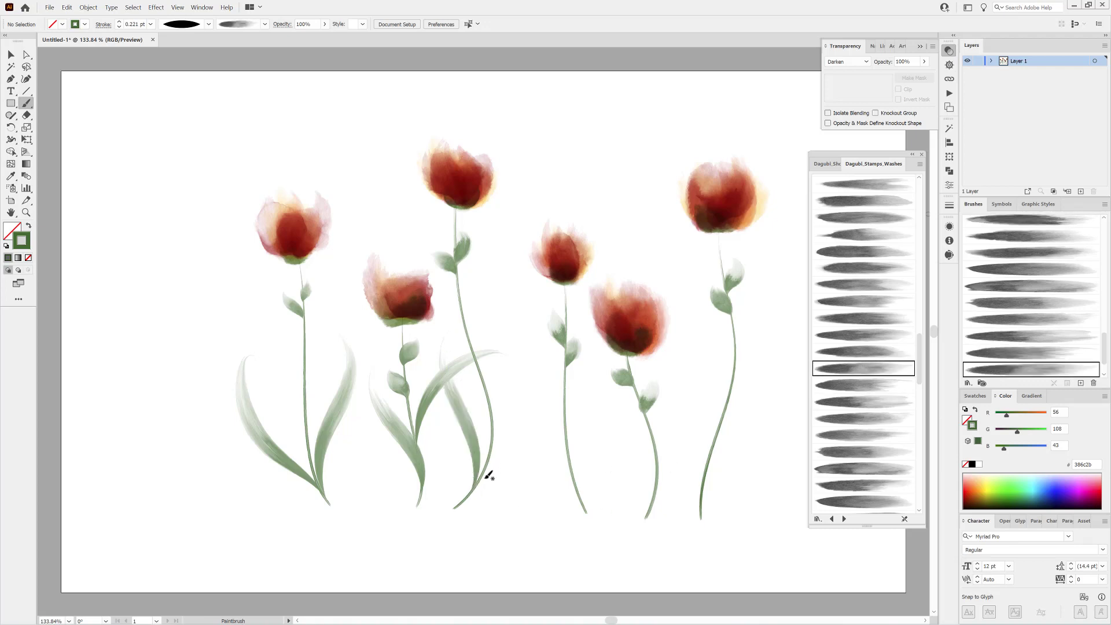
drag(544, 451, 546, 397)
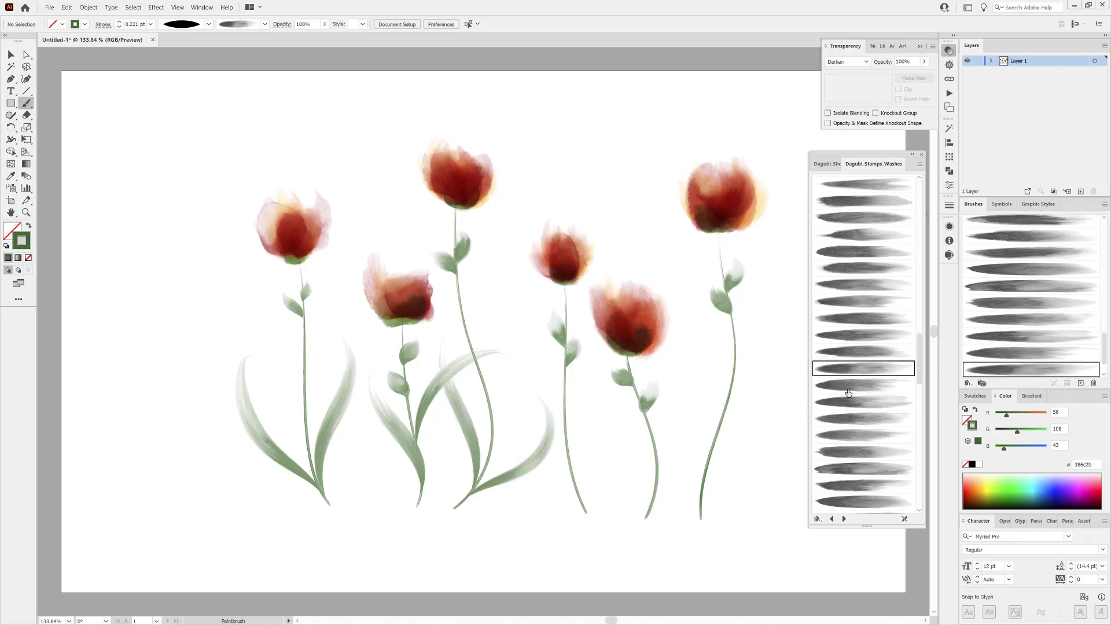
Paint two long leaves rising from the base of the fourth flower's stem, each with a different wash brush
click(863, 353)
drag(605, 418, 606, 399)
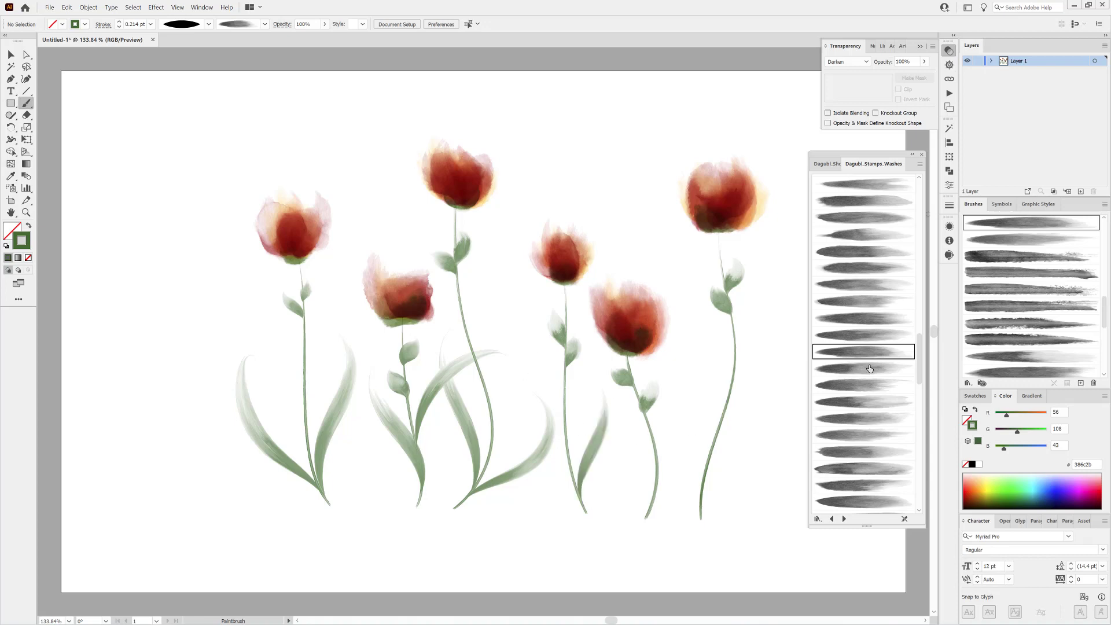
click(868, 335)
drag(531, 346, 530, 348)
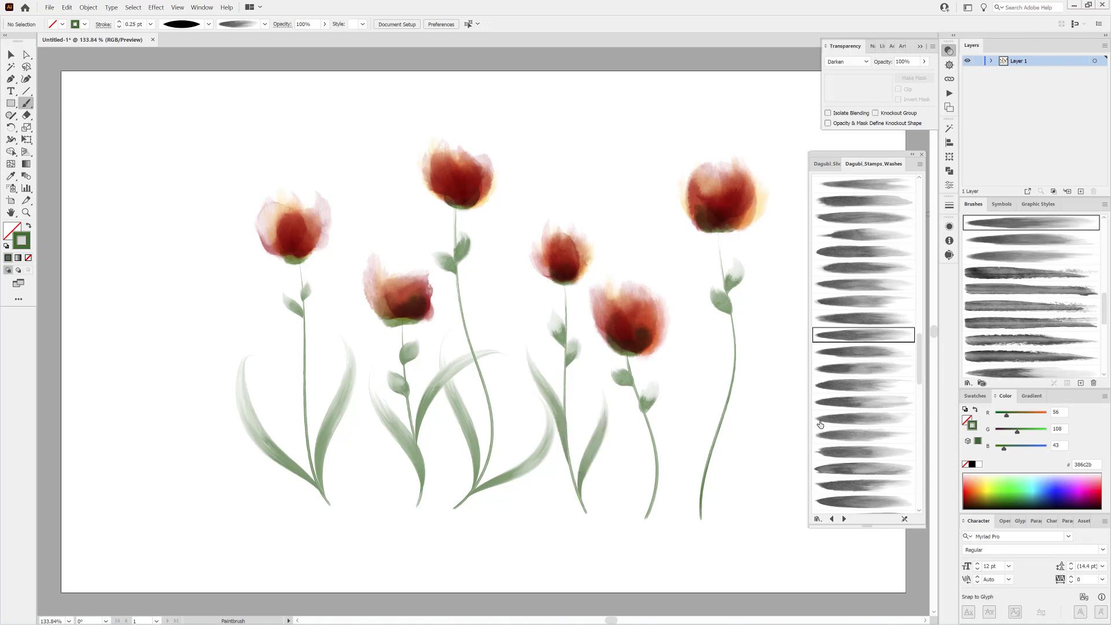
Paint an upright leaf and a curled leaf at the base of the lower-right flower's stem with wash brushes
click(875, 316)
mouse_move(653, 477)
mouse_down()
mouse_move(615, 453)
mouse_move(604, 479)
mouse_move(658, 469)
mouse_move(677, 418)
mouse_up()
click(874, 302)
Paint two long leaves, one arching over, at the base of the far-right flower's stem with different wash brushes
click(884, 287)
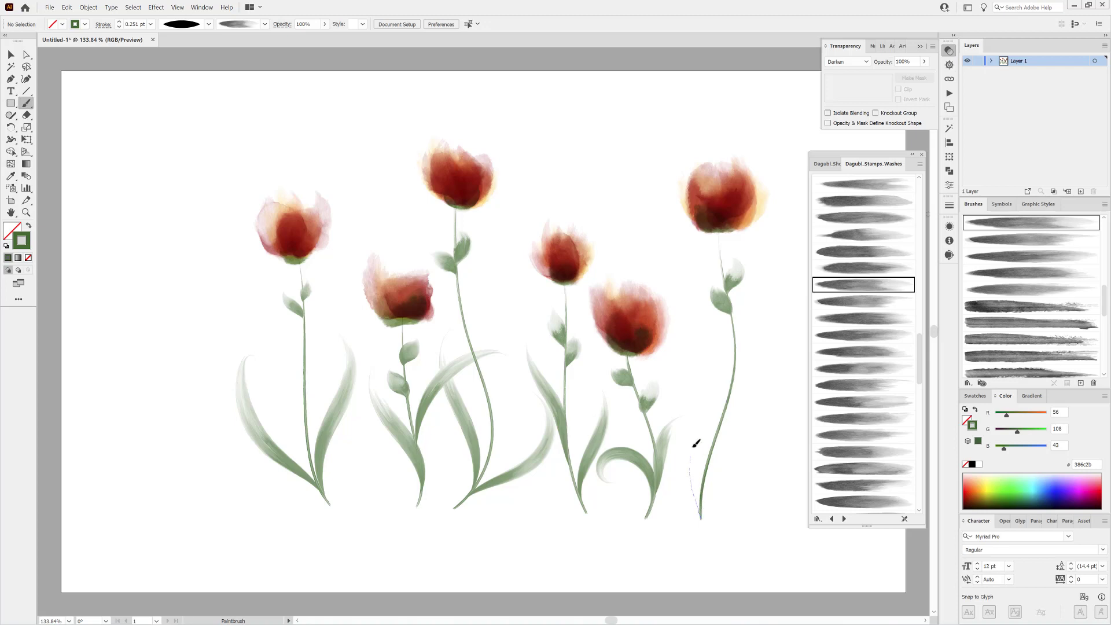
drag(742, 438, 760, 371)
click(873, 270)
drag(727, 428, 729, 430)
ctrl+click(783, 512)
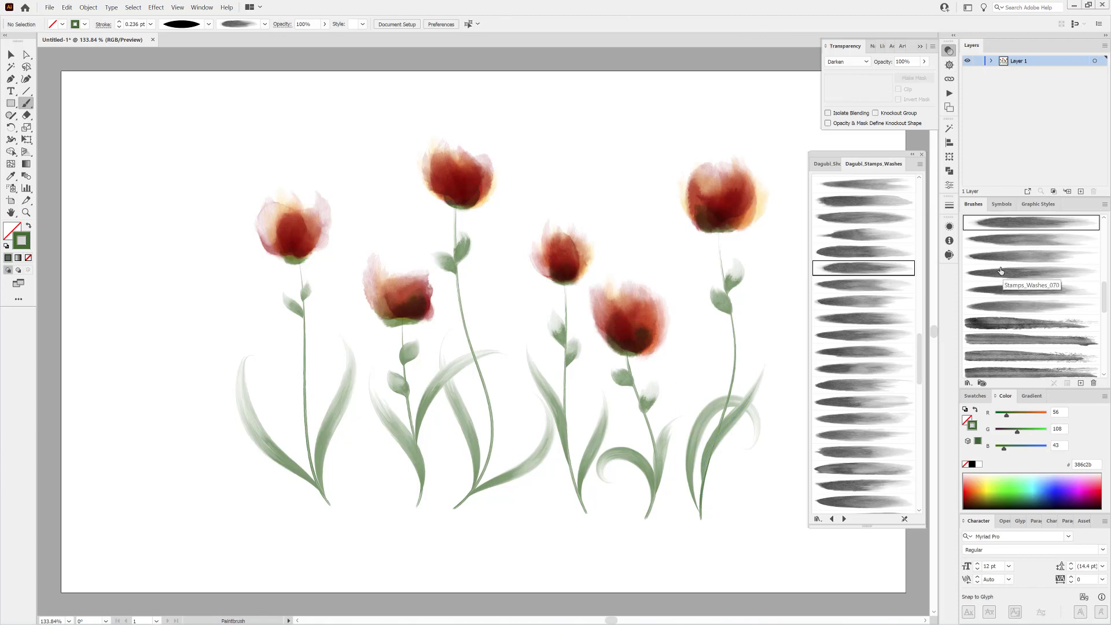
Set the stroke color to yellow-green RGB 149, 175, 0 and the blending mode to Multiply
drag(983, 484, 1000, 490)
drag(1033, 434, 1031, 433)
drag(1015, 416, 1028, 419)
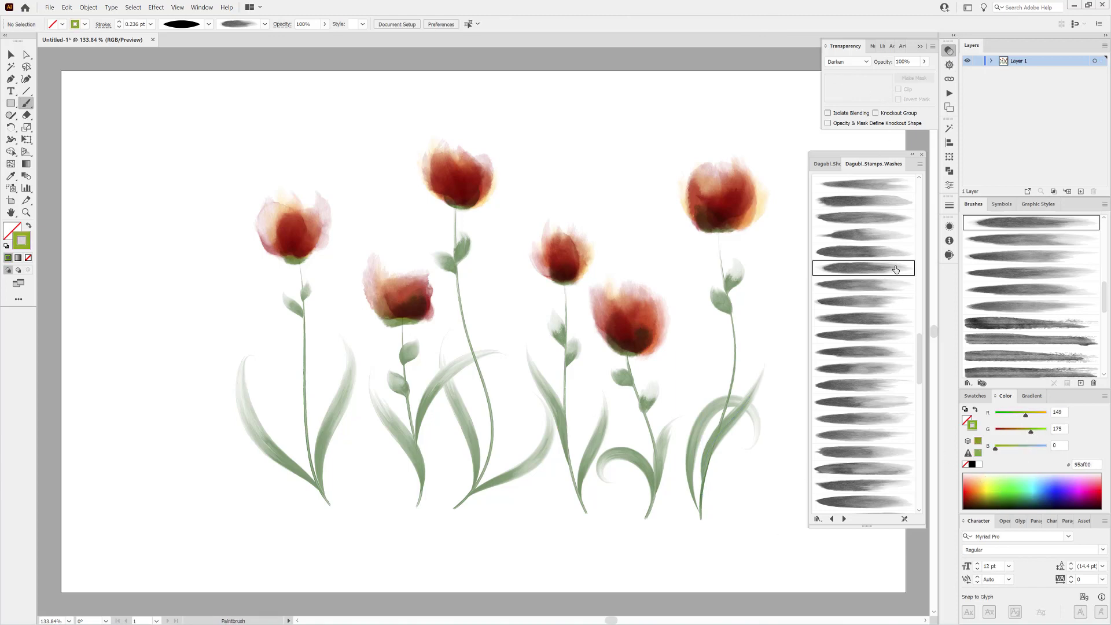
click(847, 62)
click(843, 85)
Shade the long leaves with yellow-green wash strokes, setting the blue value of the far-left flower's two strokes to 85
drag(251, 417, 246, 402)
mouse_move(319, 483)
mouse_down()
mouse_move(320, 449)
mouse_move(346, 390)
mouse_up()
ctrl+click(320, 442)
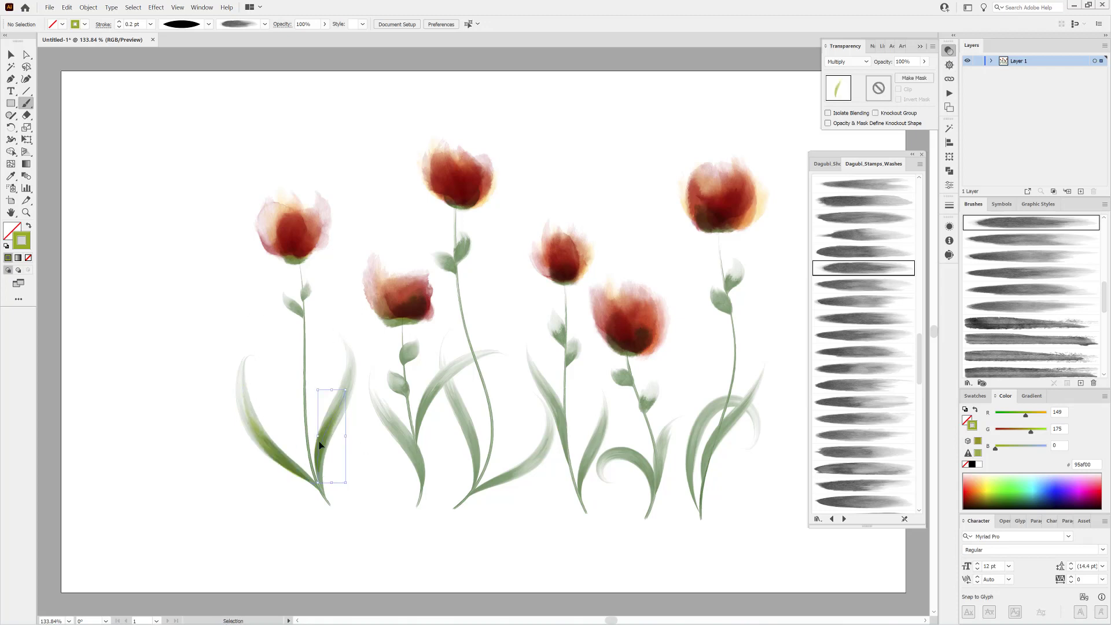
ctrl+shift+click(298, 466)
drag(998, 452, 1013, 451)
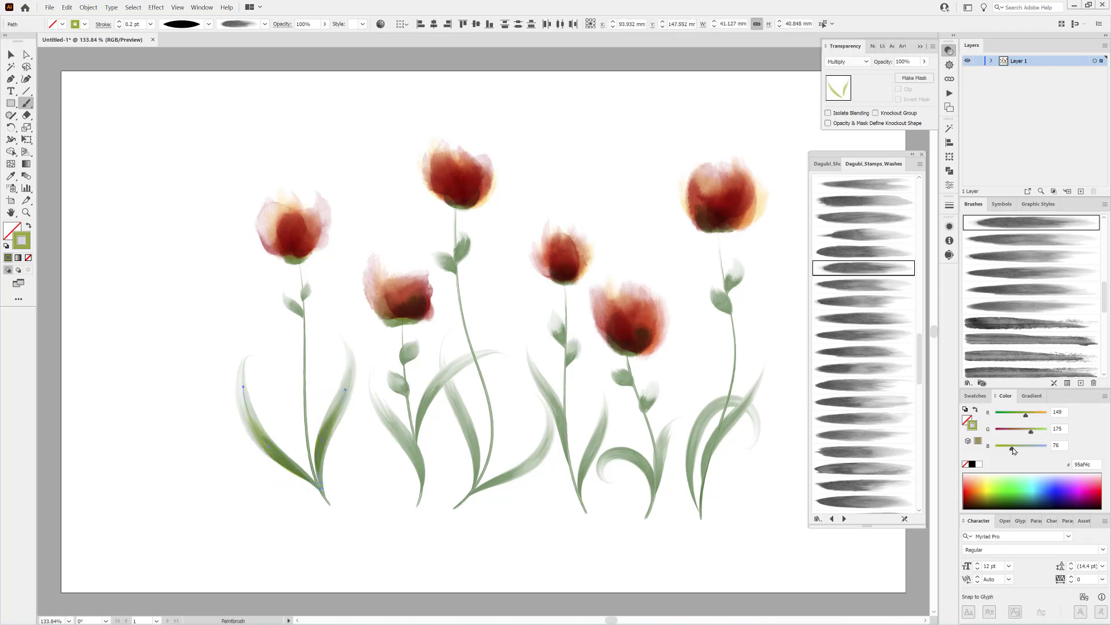
ctrl+click(566, 567)
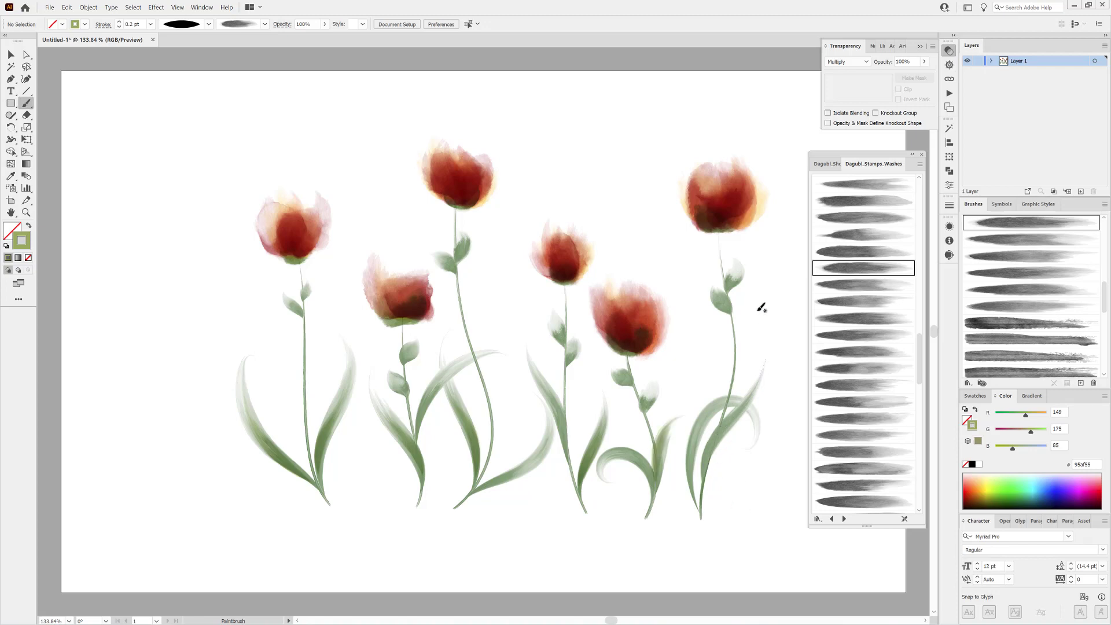
Open the Dagubi_Watercolor_Splatter_ArtBrushes library and choose a fine splatter brush from its end
click(972, 381)
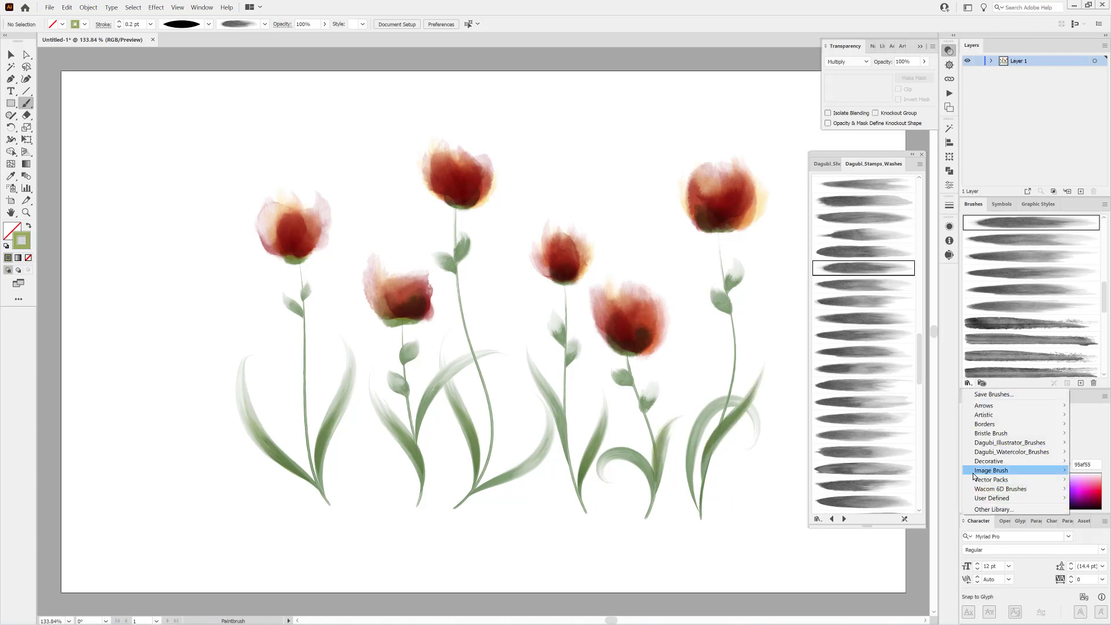
mouse_move(1010, 442)
mouse_move(916, 397)
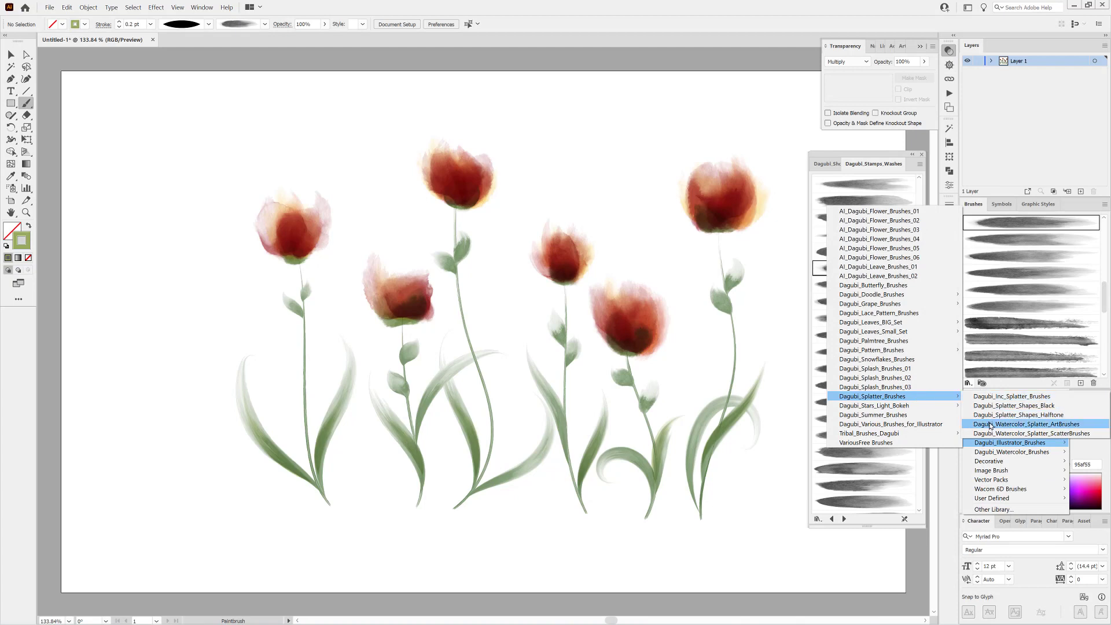
click(1026, 425)
drag(920, 226, 920, 504)
click(868, 440)
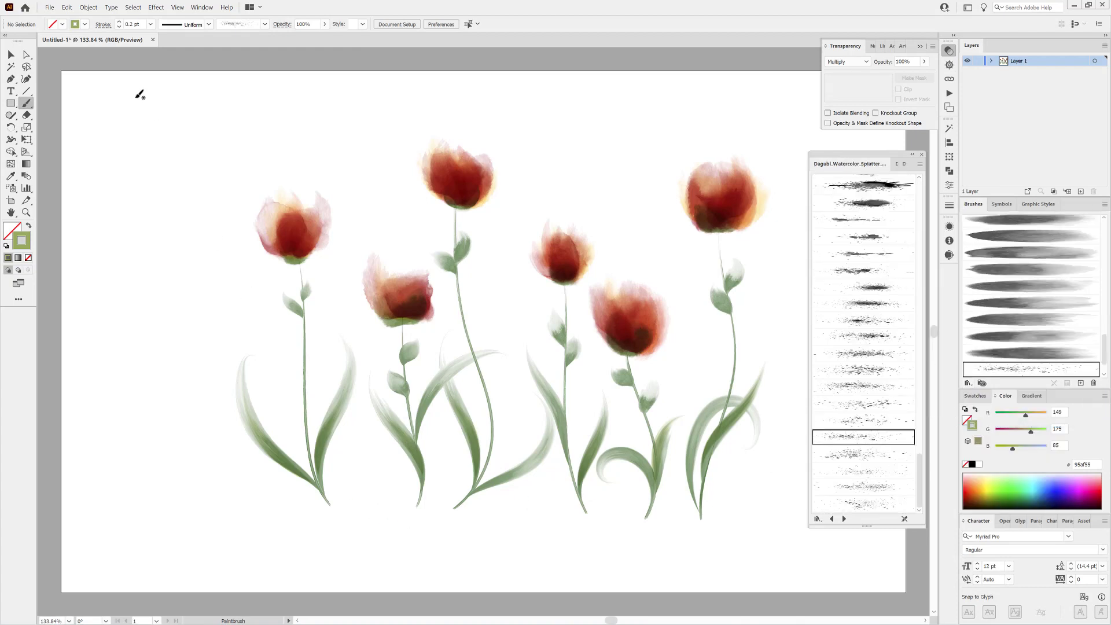
Set the stroke to 1 pt and paint green splatters over the base leaves of the far-left and far-right flowers
click(150, 24)
click(171, 66)
drag(323, 490, 307, 414)
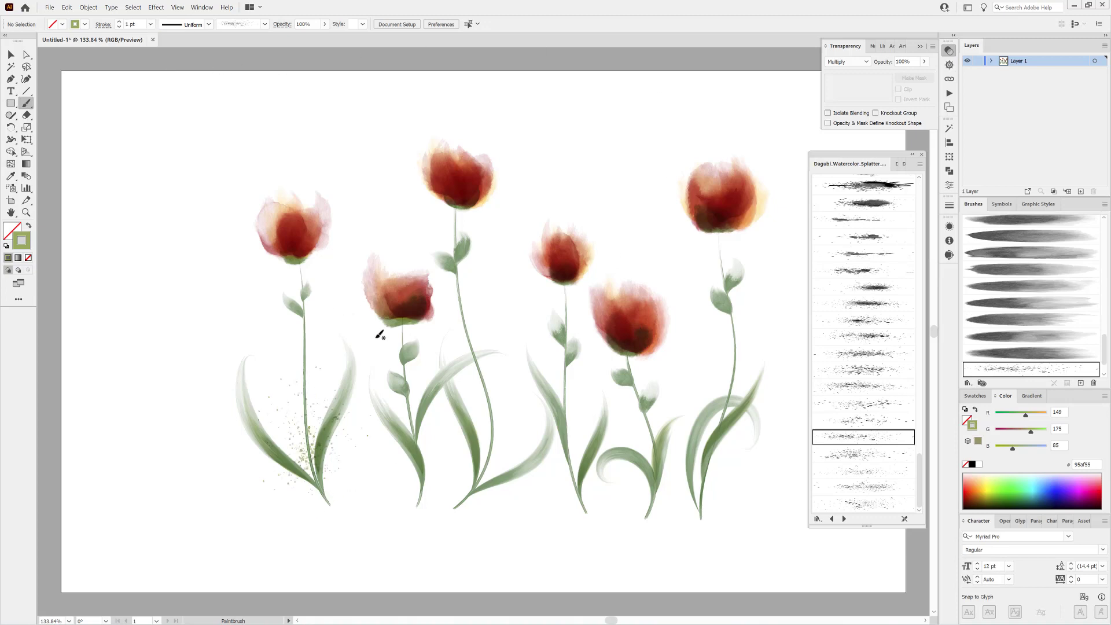
click(868, 421)
drag(702, 503, 761, 374)
Splatter green over the lower-right flower's base leaves and darker green, RGB 93, 124, 34, around the third flower's lower stem
click(867, 438)
drag(653, 503, 631, 448)
drag(1024, 430, 1020, 431)
click(871, 472)
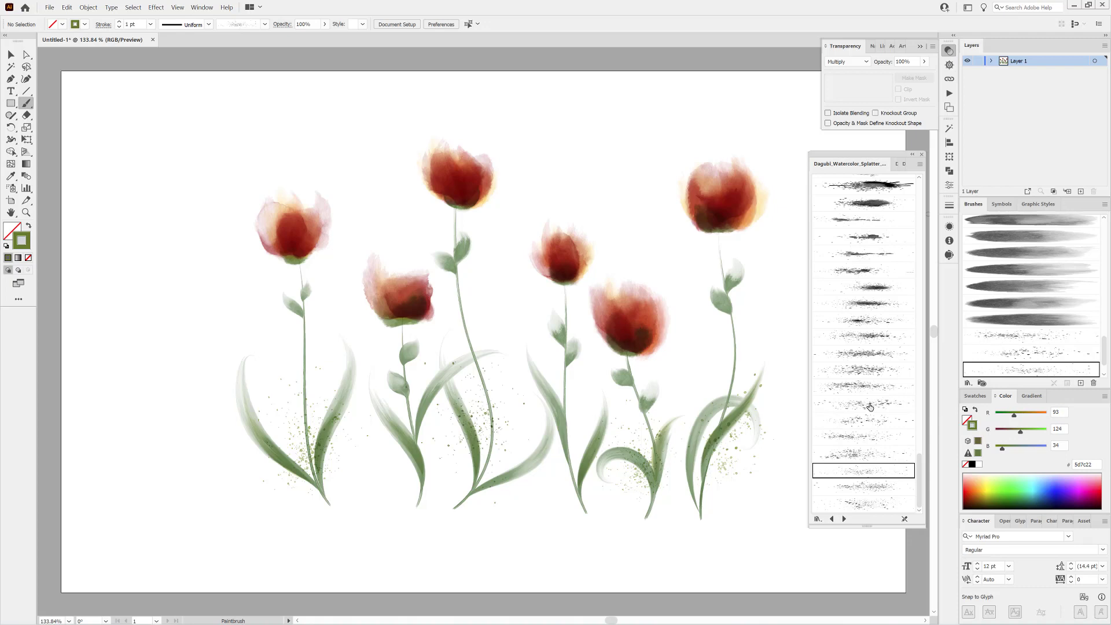
Choose another splatter brush, set the stroke to red RGB 212, 14, 0, and splatter over the far-right flower's head
click(870, 407)
click(968, 486)
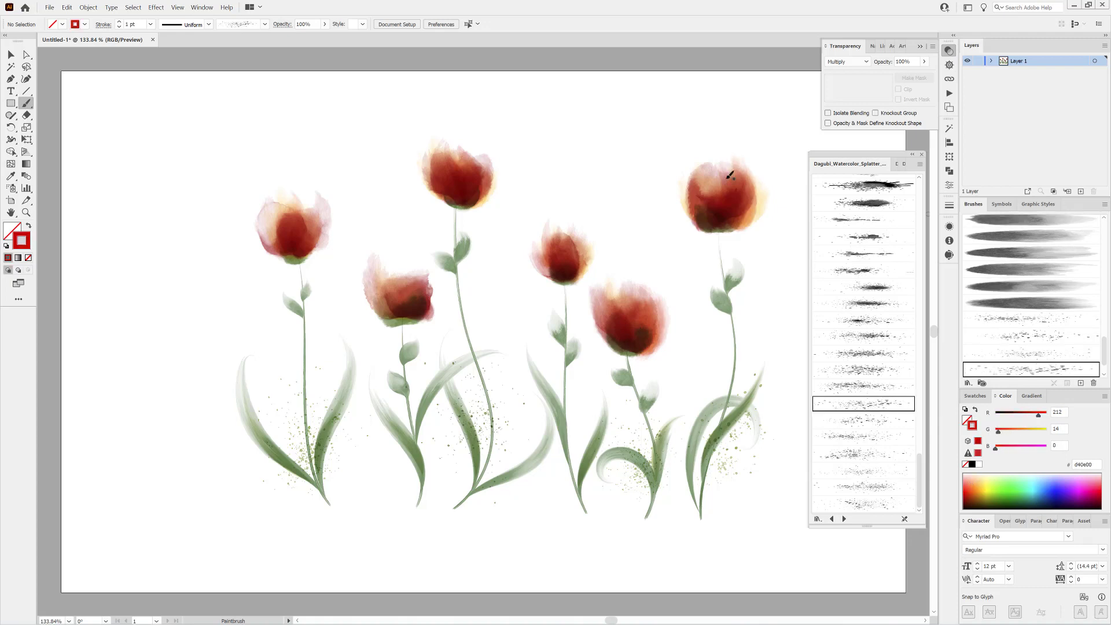
drag(722, 189, 753, 95)
mouse_move(740, 139)
mouse_down()
mouse_move(682, 250)
mouse_move(706, 233)
mouse_move(707, 217)
mouse_up()
ctrl+click(604, 173)
Paint red splatters around the tall third flower's head with a different splatter brush
click(858, 421)
mouse_move(431, 236)
mouse_down()
mouse_move(415, 154)
mouse_move(447, 208)
mouse_up()
ctrl+click(829, 560)
Paint red splatters over the lower-right, second and far-left flower heads, using another splatter brush for the far-left one
click(864, 438)
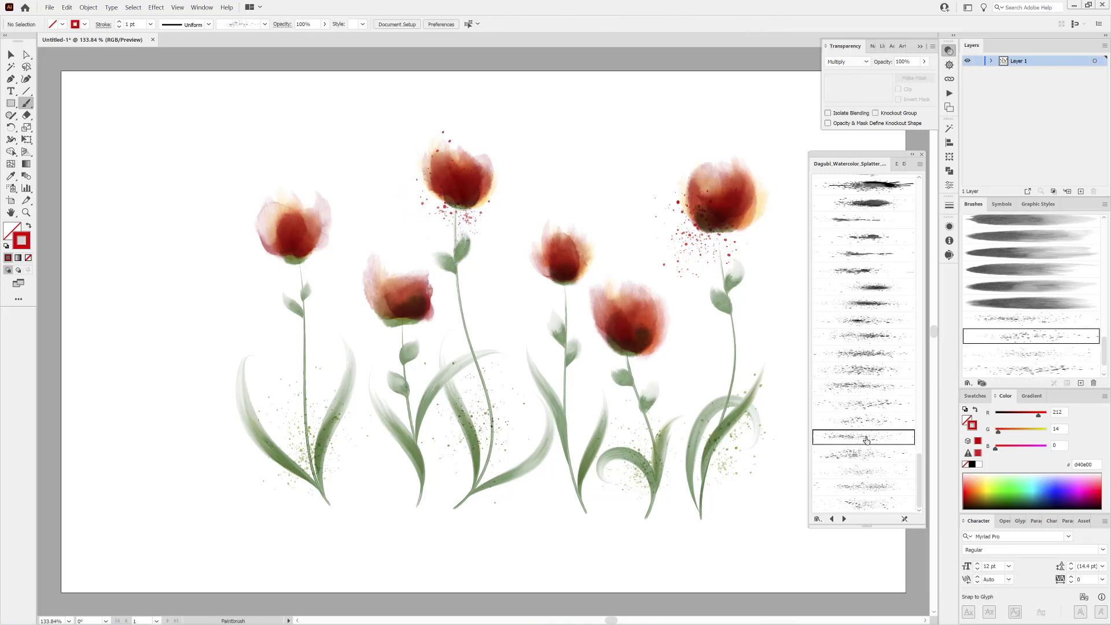
drag(631, 370, 614, 228)
drag(410, 267, 394, 297)
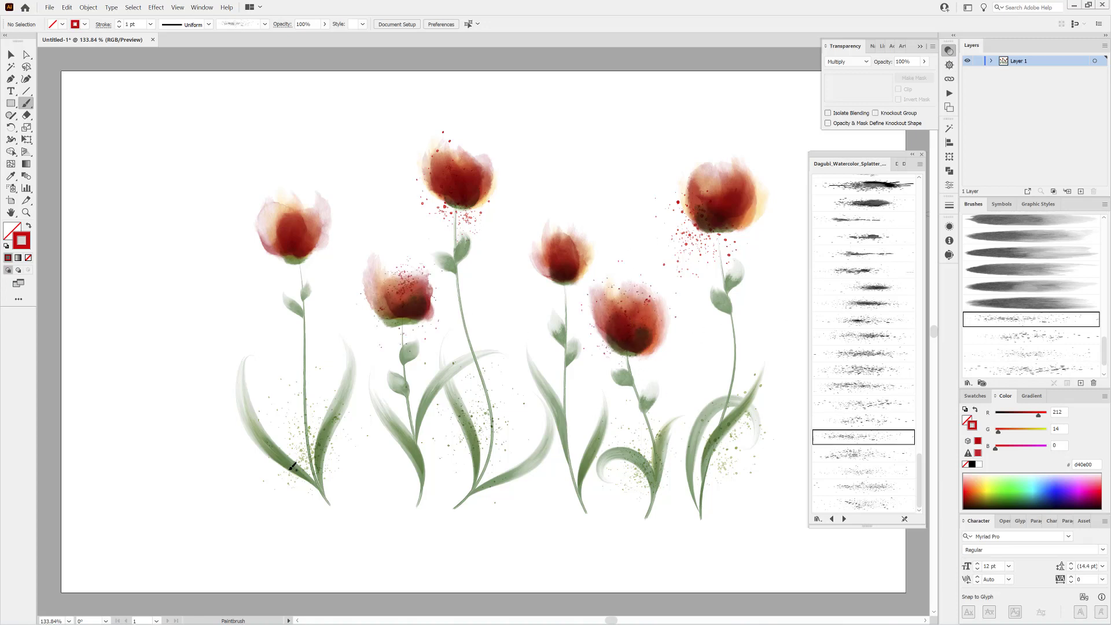
click(849, 405)
drag(315, 256, 305, 112)
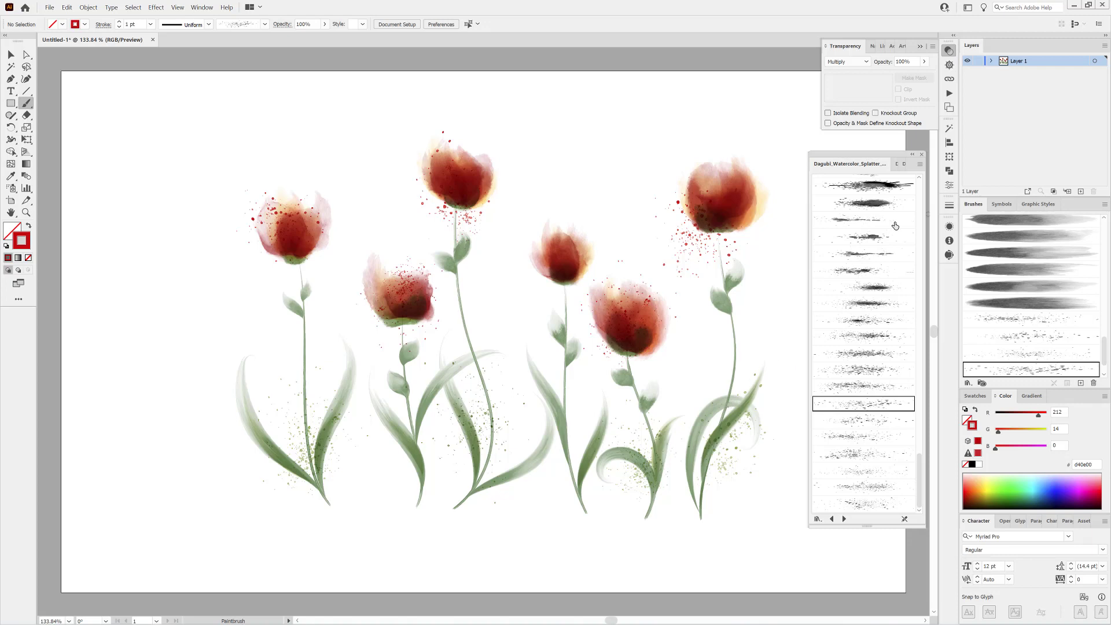
Choose a Dagubi Short Strokes brush and set the stroke to pale green, RGB 211, 221, 186
click(897, 166)
drag(920, 392, 920, 492)
scroll(852, 273, up, 3)
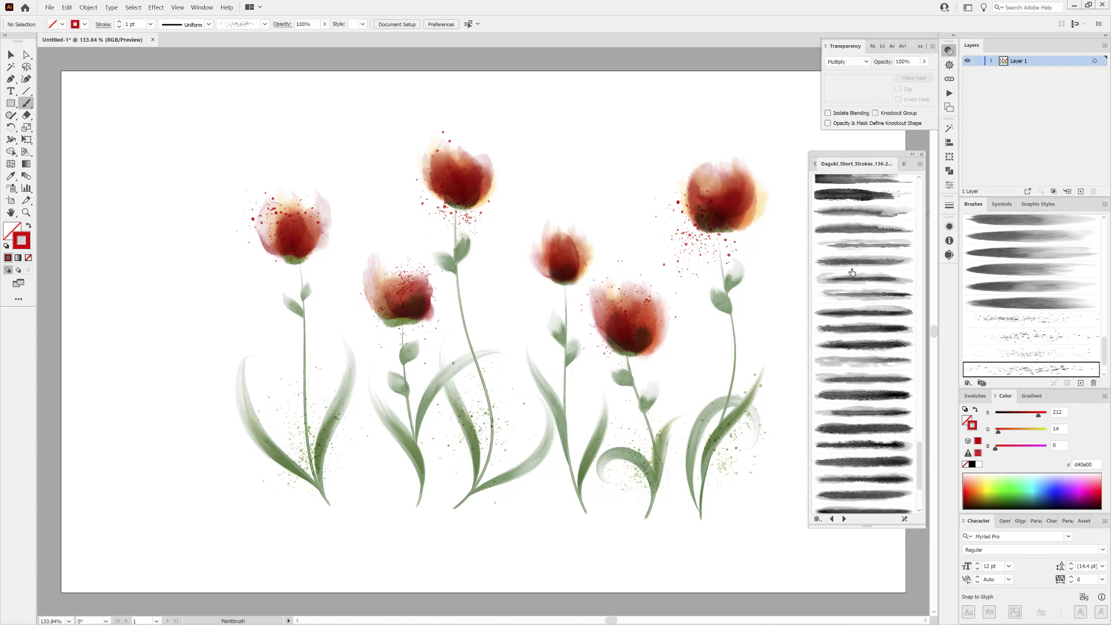
click(855, 214)
click(1000, 474)
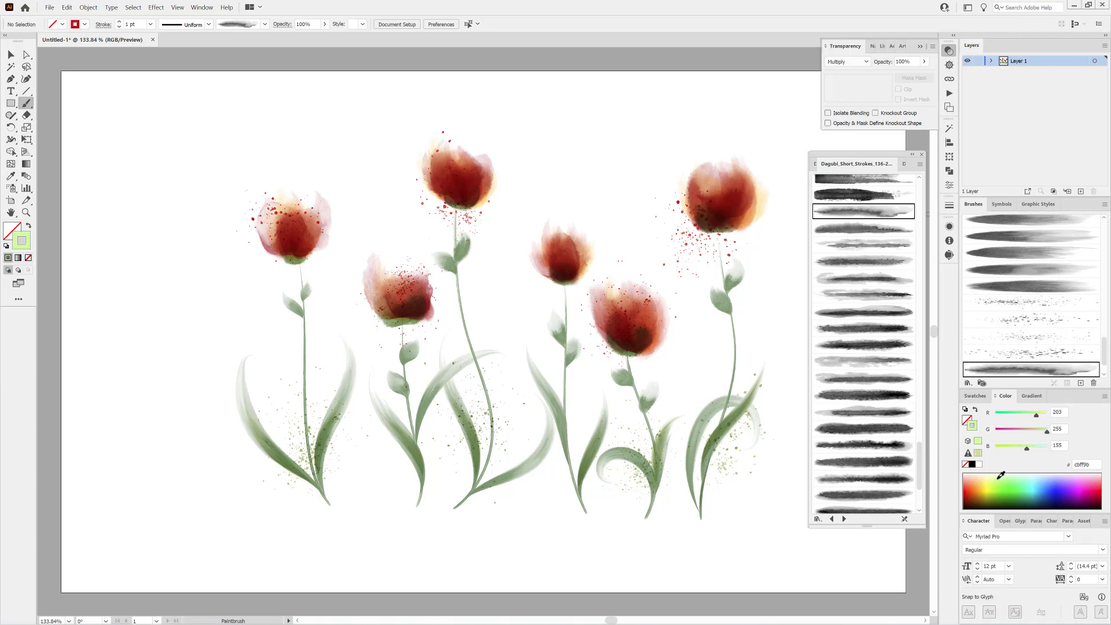
drag(1046, 432, 1040, 432)
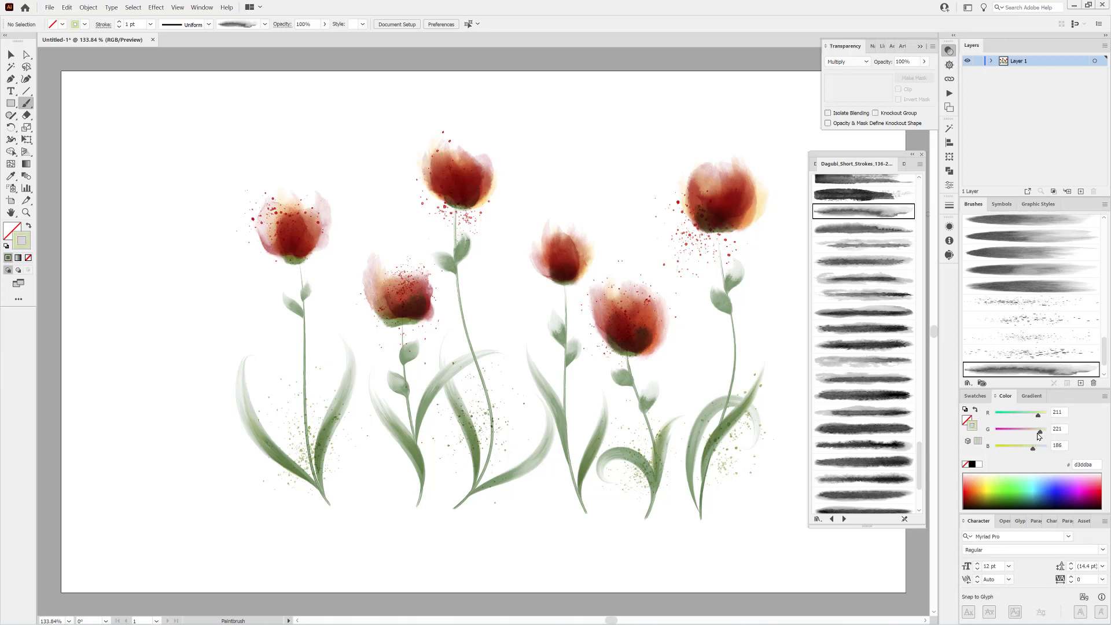
In Draw Behind mode, paint a 3 pt ground wash across the stem bases, move it up slightly and rotate it
click(18, 270)
drag(816, 492, 796, 512)
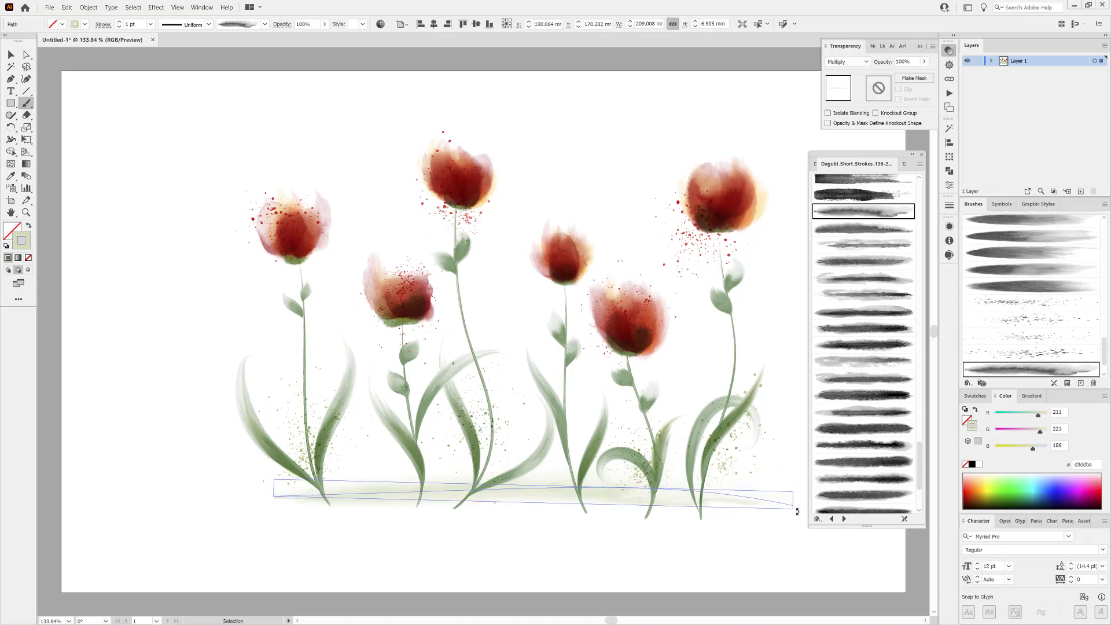
click(119, 21)
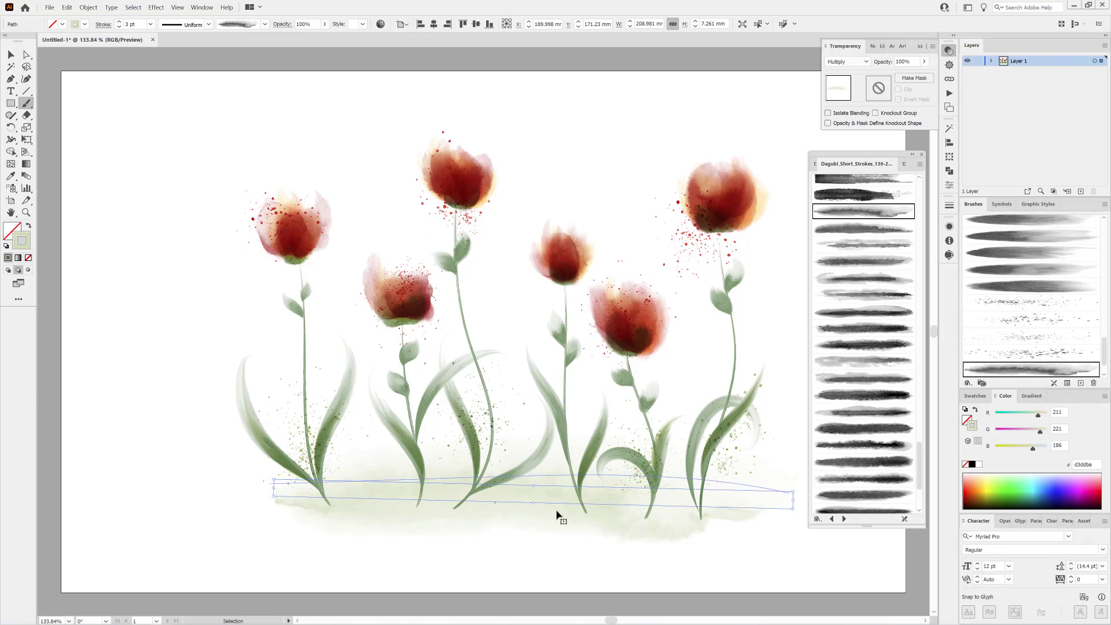
drag(557, 515, 555, 503)
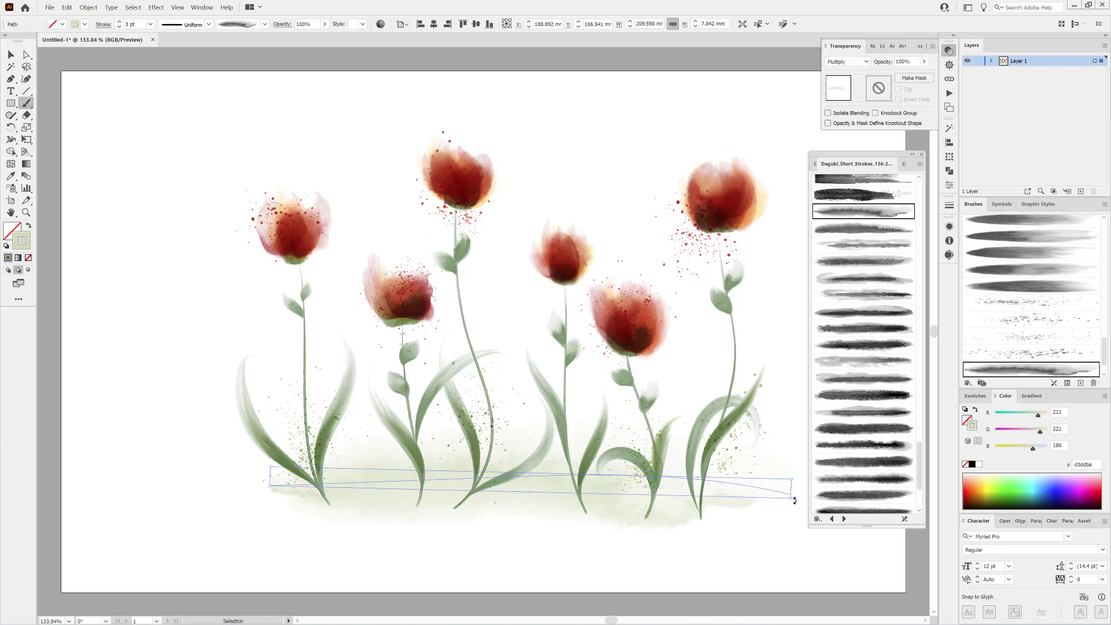
drag(795, 501, 794, 483)
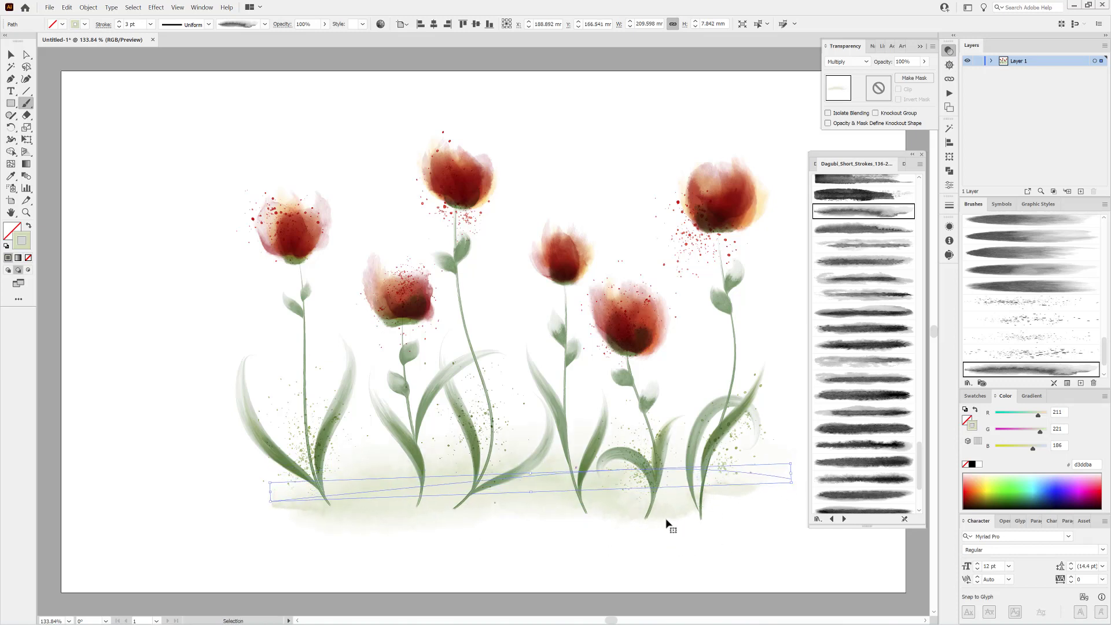
ctrl+click(747, 571)
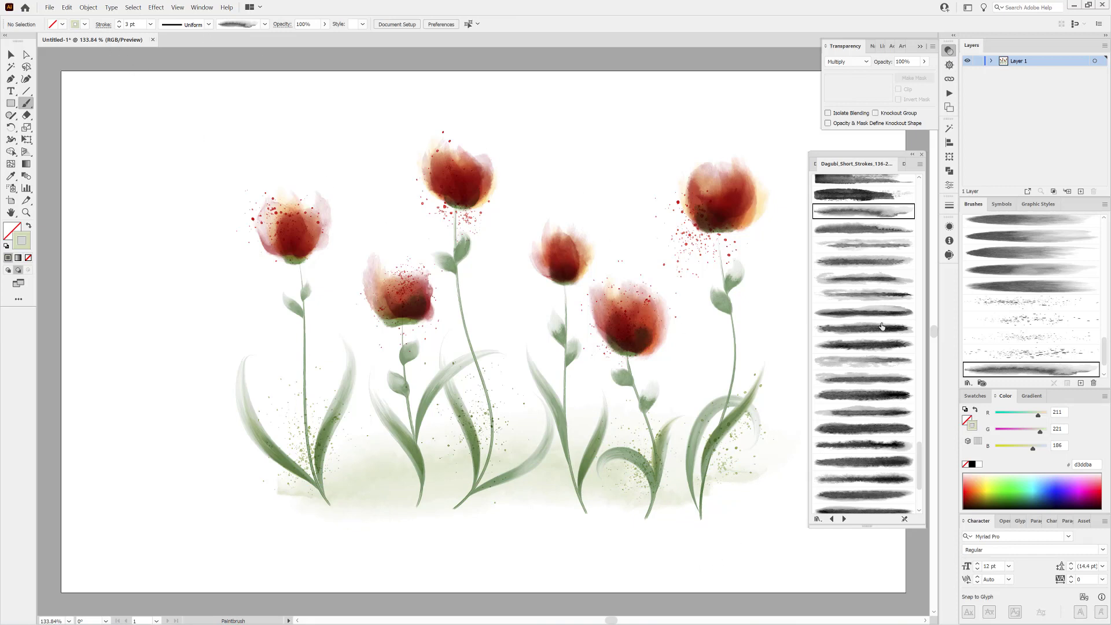
Paint a textured pale green patch behind the second flower's base with another Short Strokes brush
drag(919, 459, 939, 288)
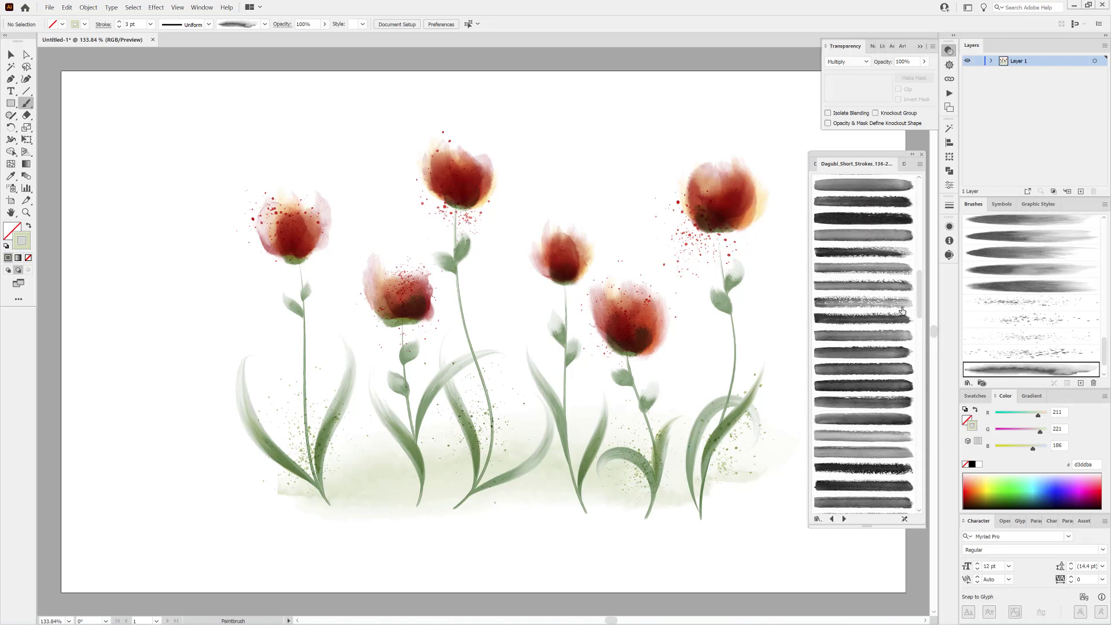
click(902, 311)
mouse_move(444, 470)
mouse_down()
mouse_move(456, 500)
mouse_move(422, 499)
mouse_up()
Select the textured patch through the lowest path in Layer 1 and move it behind the lower-right flower's base with Free Transform
click(988, 62)
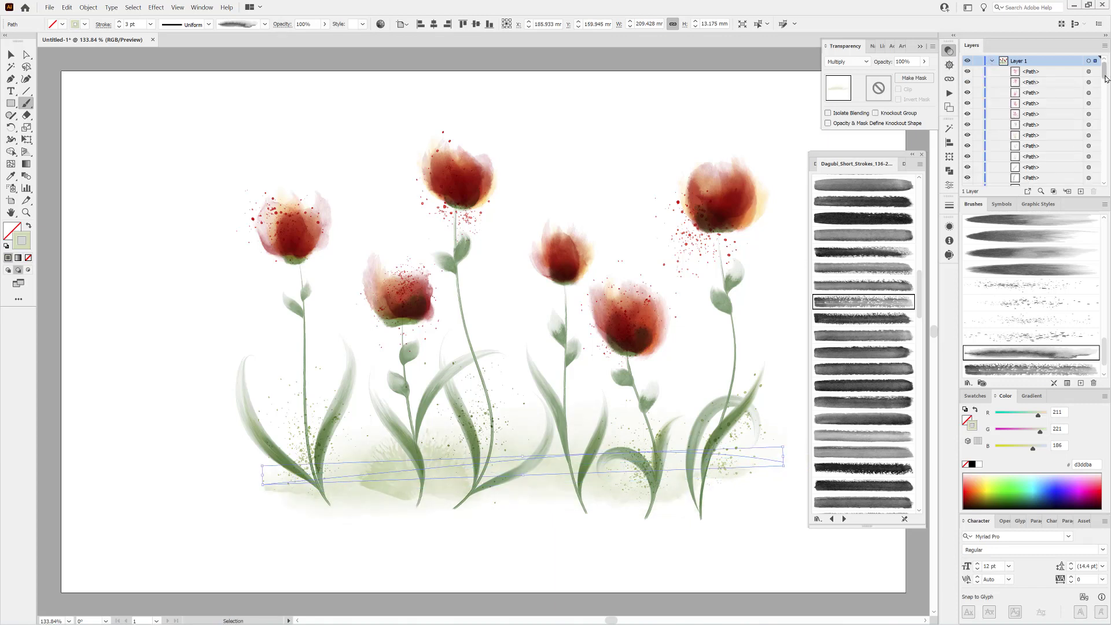
scroll(1104, 110, down, 2)
scroll(1103, 116, down, 5)
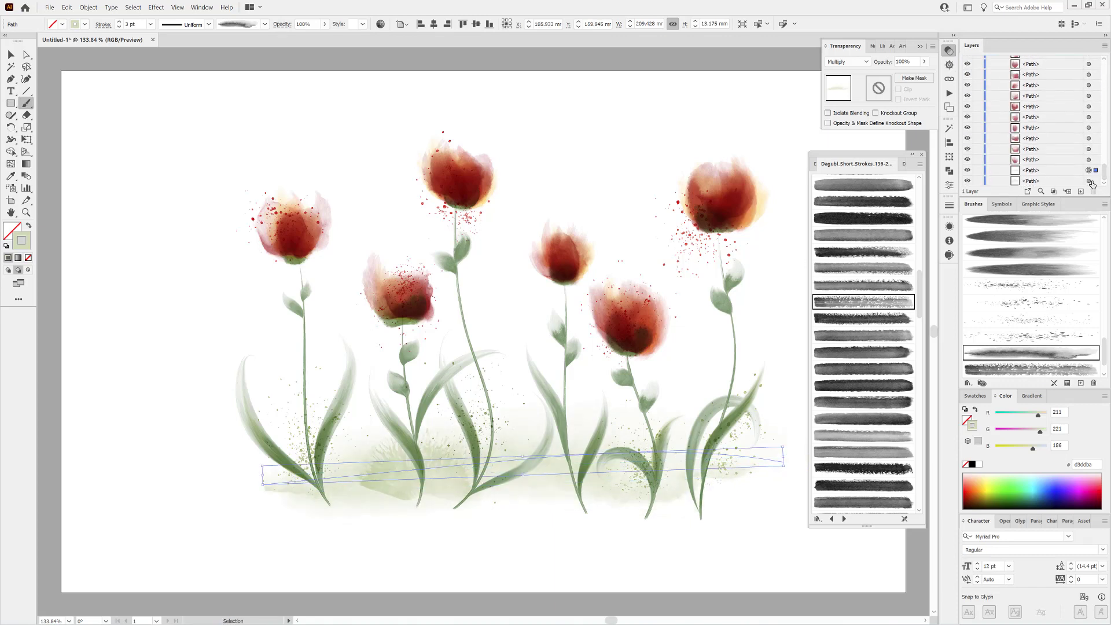
click(1091, 181)
drag(400, 488, 446, 493)
key(ctrl+z)
click(26, 140)
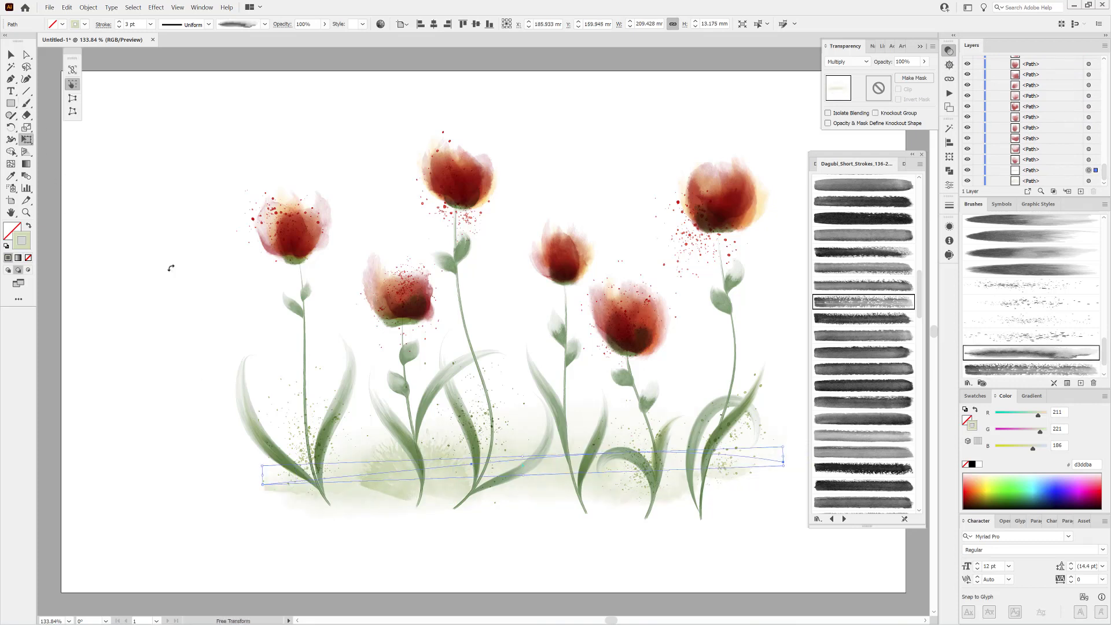
click(1089, 181)
drag(427, 491, 700, 466)
click(806, 560)
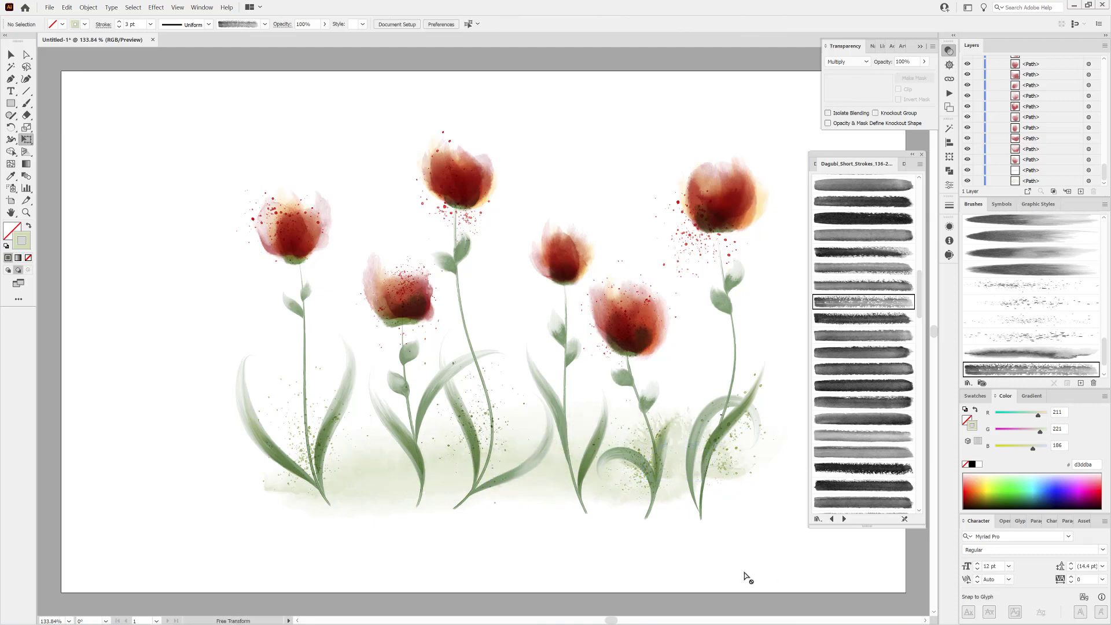
Paint pale green washes behind the bases of the far-left and second flowers with Dagubi Stamps Washes brushes
click(904, 164)
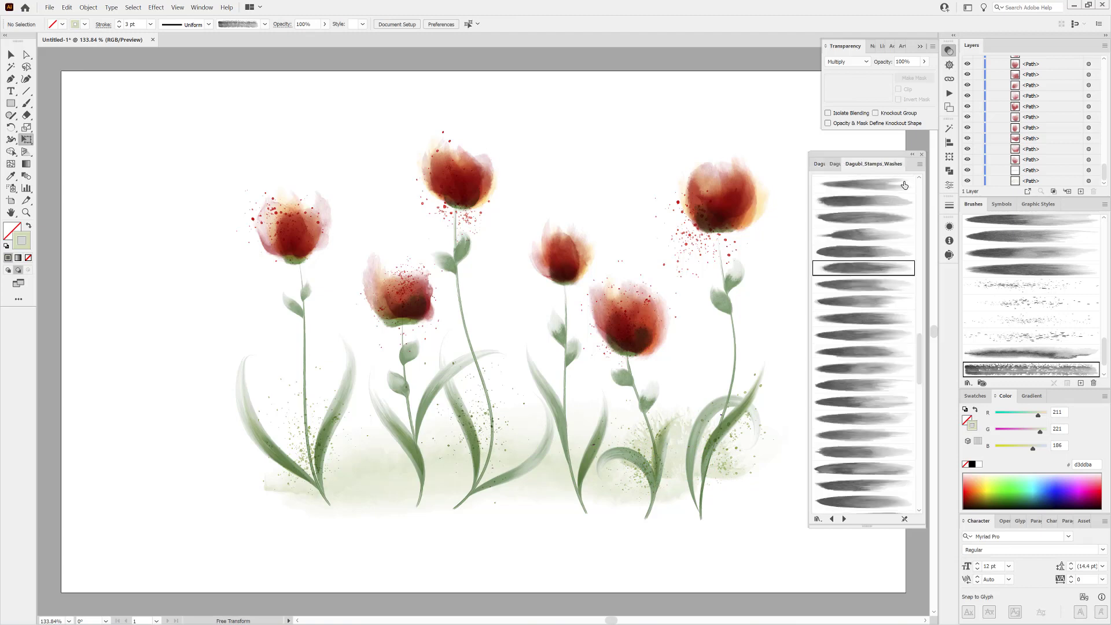
scroll(921, 356, up, 3)
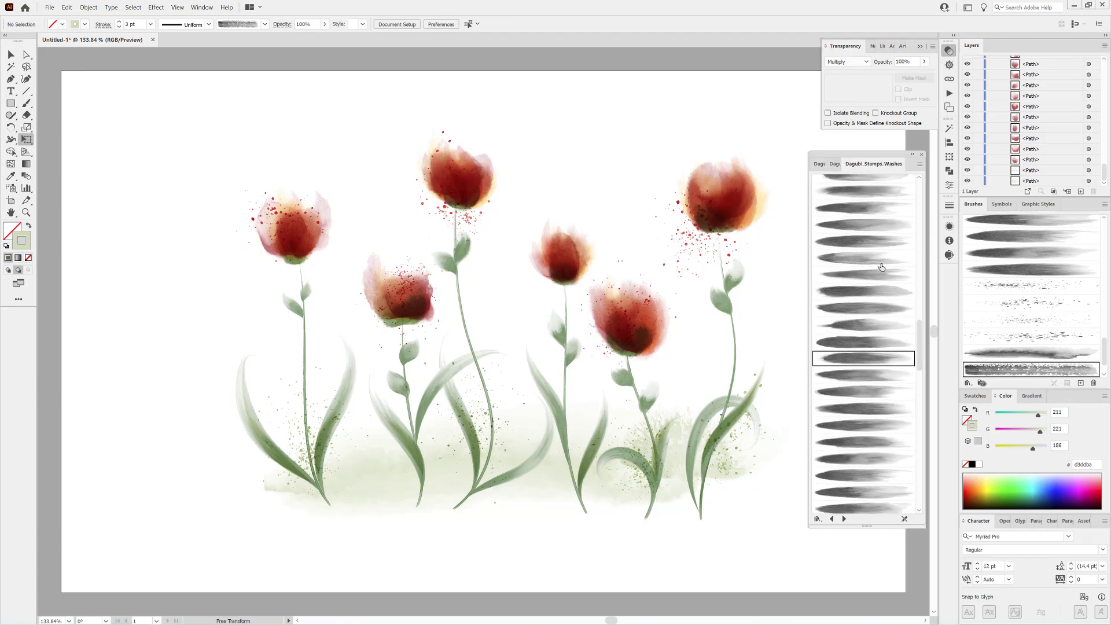
click(877, 275)
click(26, 103)
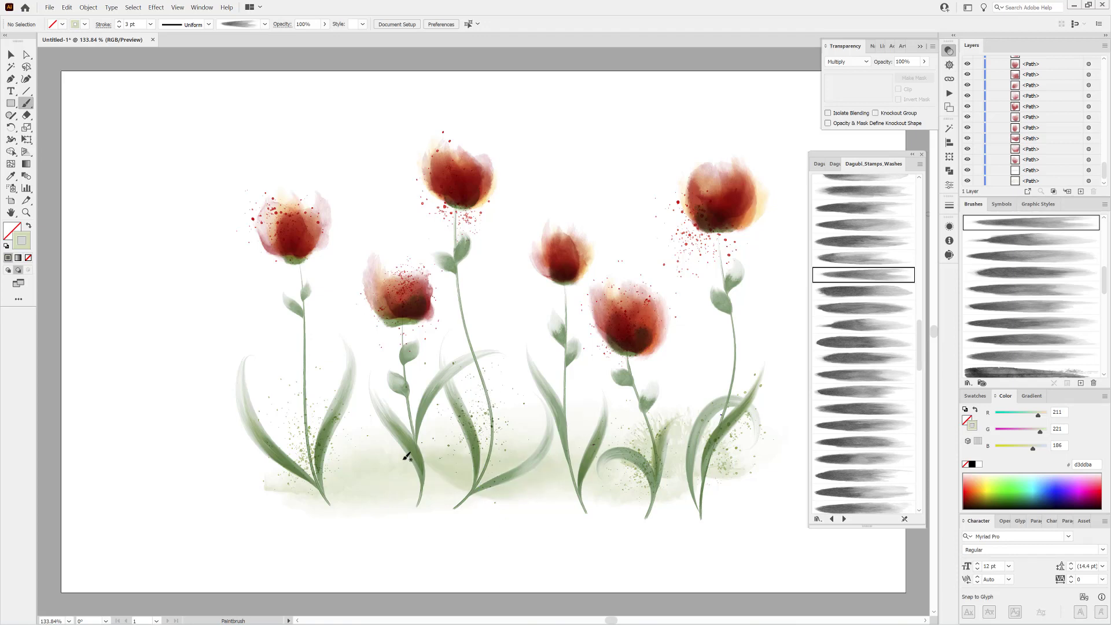
click(859, 192)
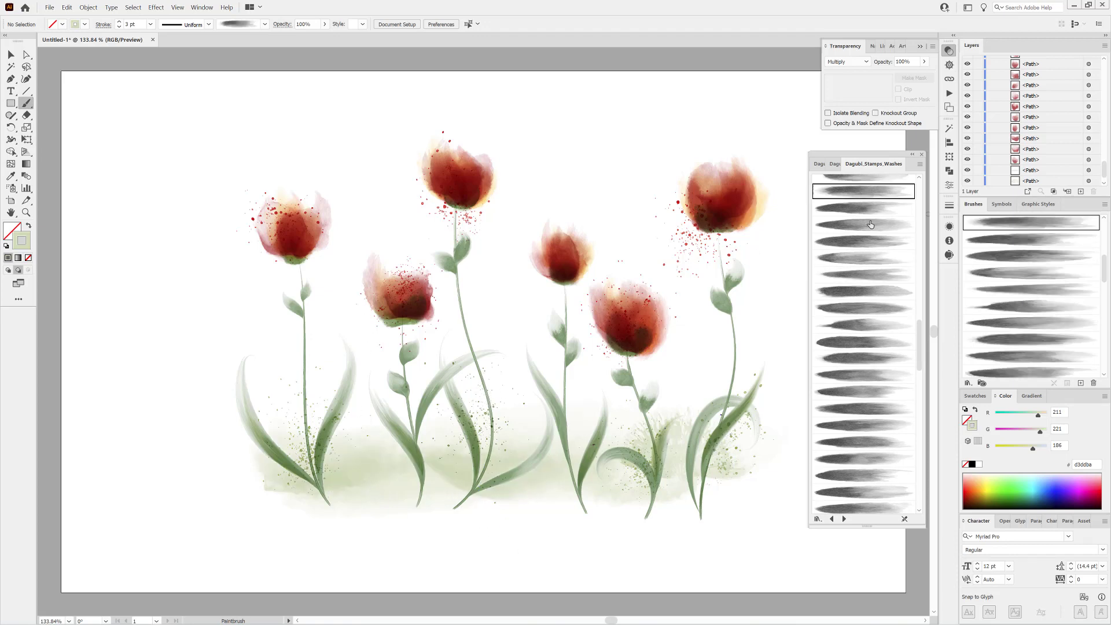
Choose another Washes brush and add upward washes behind the second and lower-right flowers' bases
scroll(911, 343, down, 5)
click(861, 422)
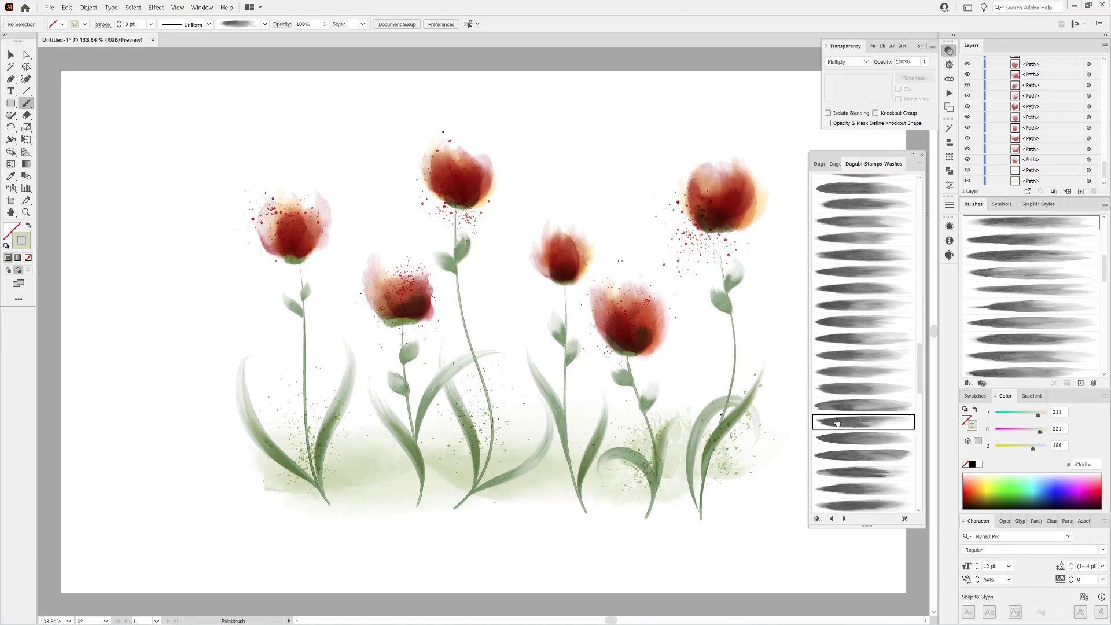
drag(426, 503, 420, 372)
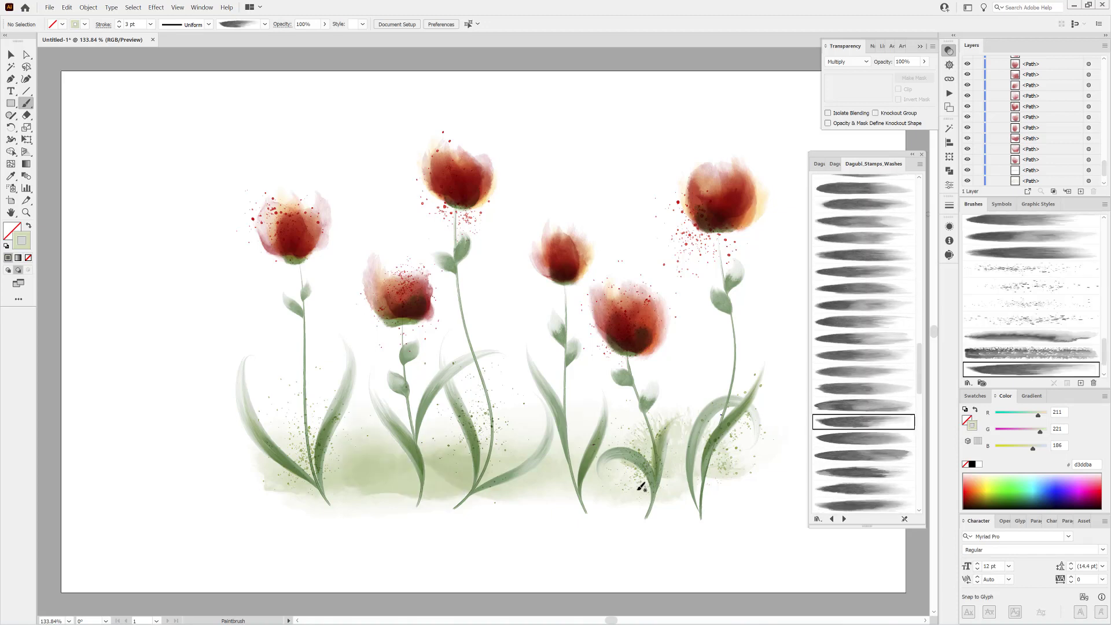
drag(634, 507, 668, 342)
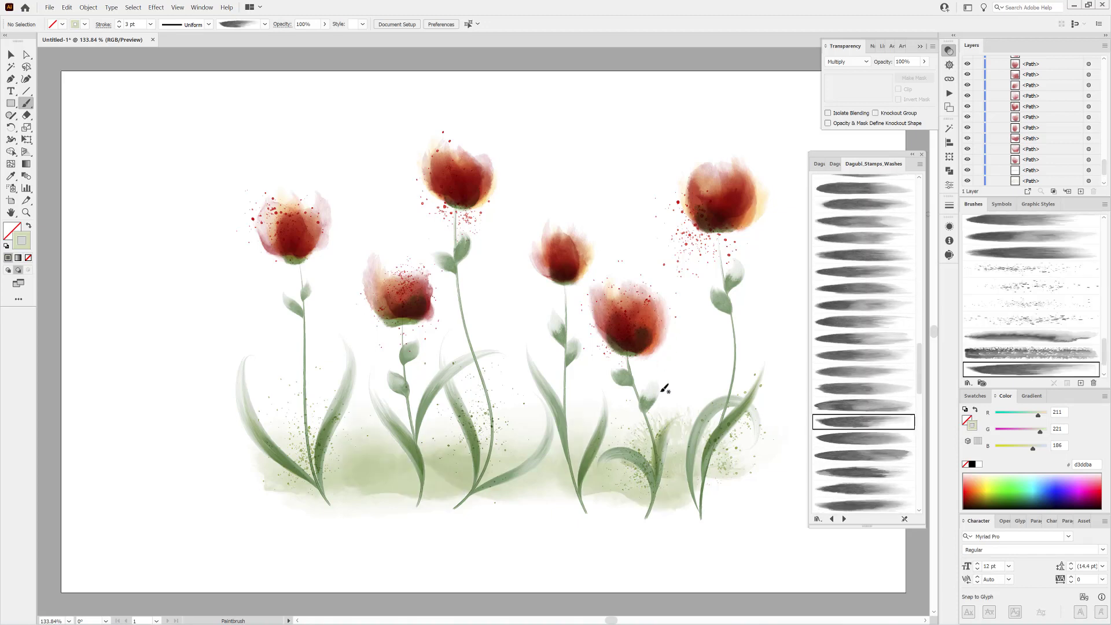
ctrl+click(640, 514)
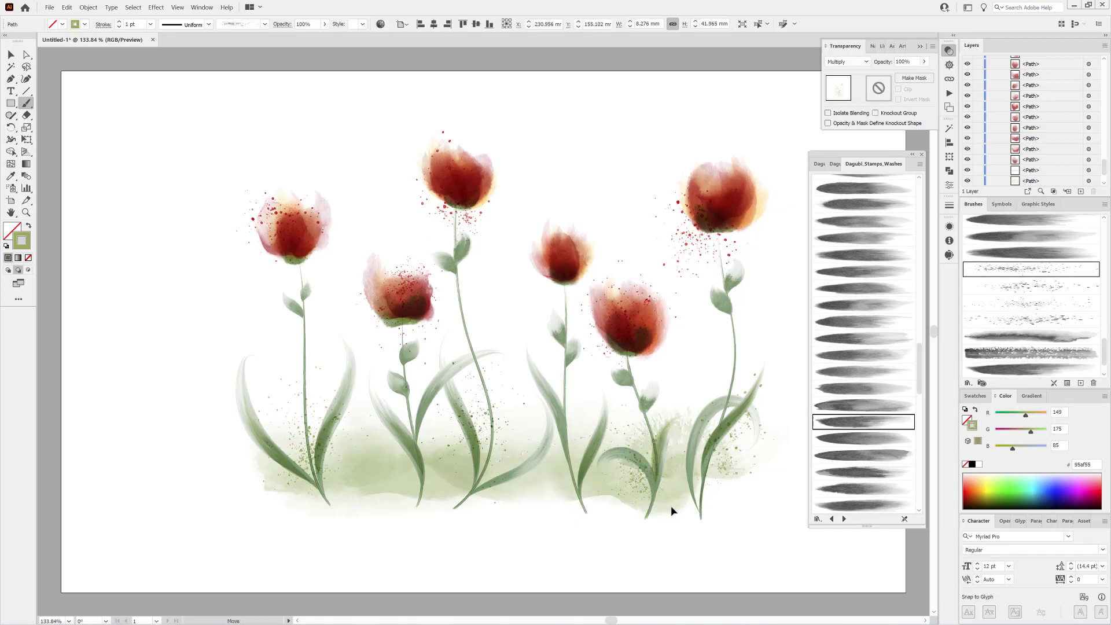
ctrl+click(672, 511)
ctrl+click(795, 537)
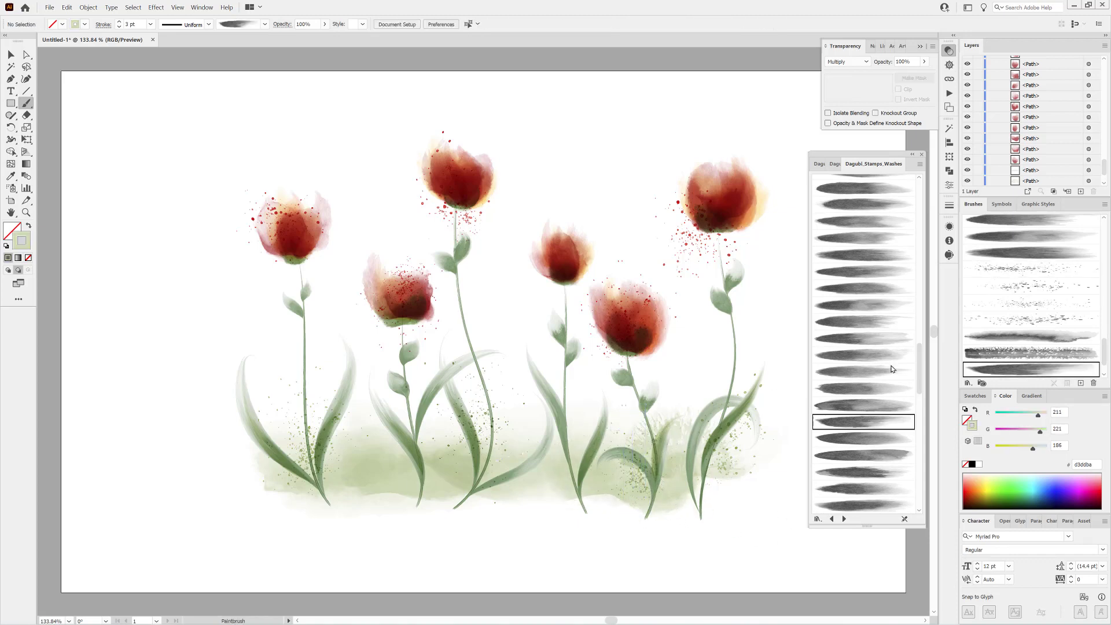
Choose a long textured brush, set the stroke to 0.5 pt and RGB 232, 237, 218, and paint a faint leaf behind the fourth flower
mouse_move(1106, 351)
mouse_down()
mouse_move(1106, 287)
mouse_move(1106, 307)
mouse_up()
click(1032, 236)
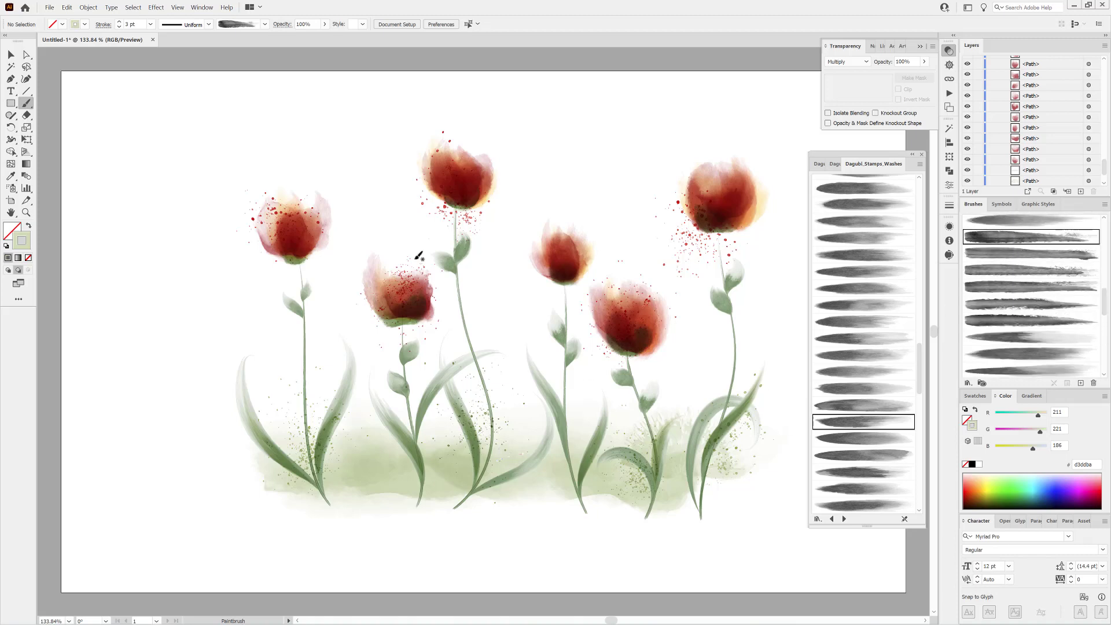
click(150, 24)
click(162, 52)
drag(1041, 432, 1044, 431)
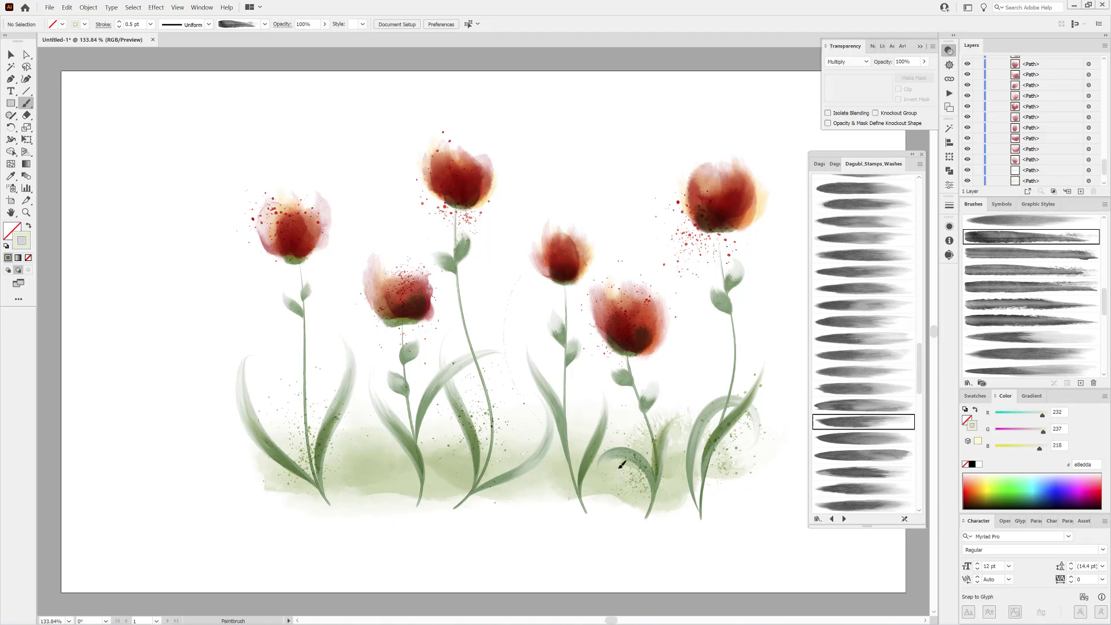
drag(623, 465, 625, 463)
Replace a curled leaf attempt by the lower-right flower with a faint upright leaf, and add another behind the far-left flower, using different brushes
click(1020, 252)
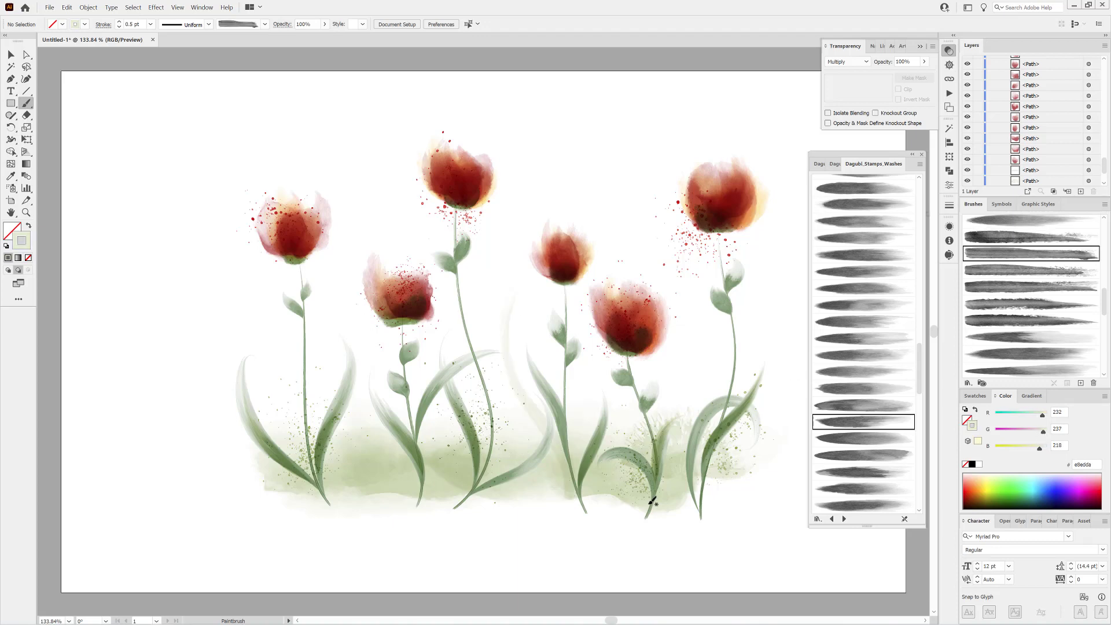
drag(666, 347, 634, 448)
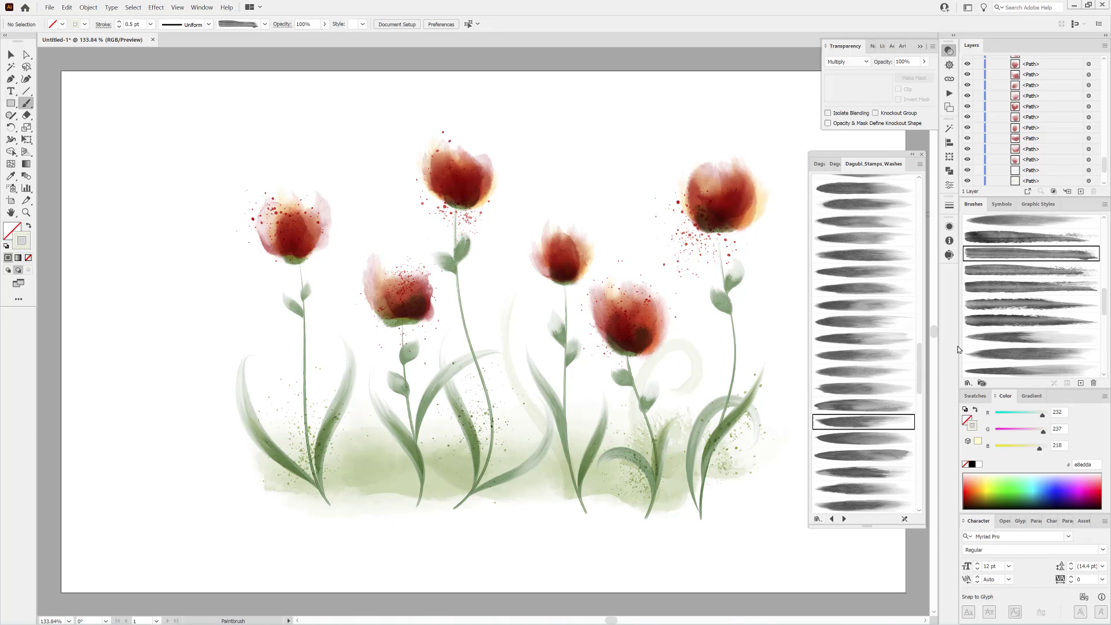
ctrl+click(703, 374)
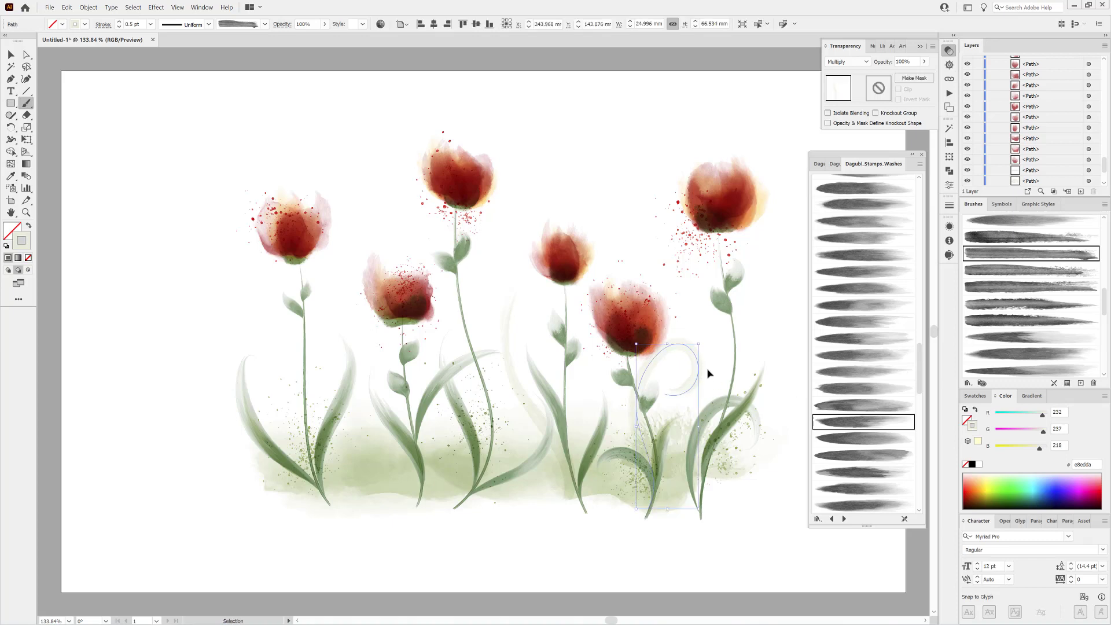
click(1026, 284)
key(Delete)
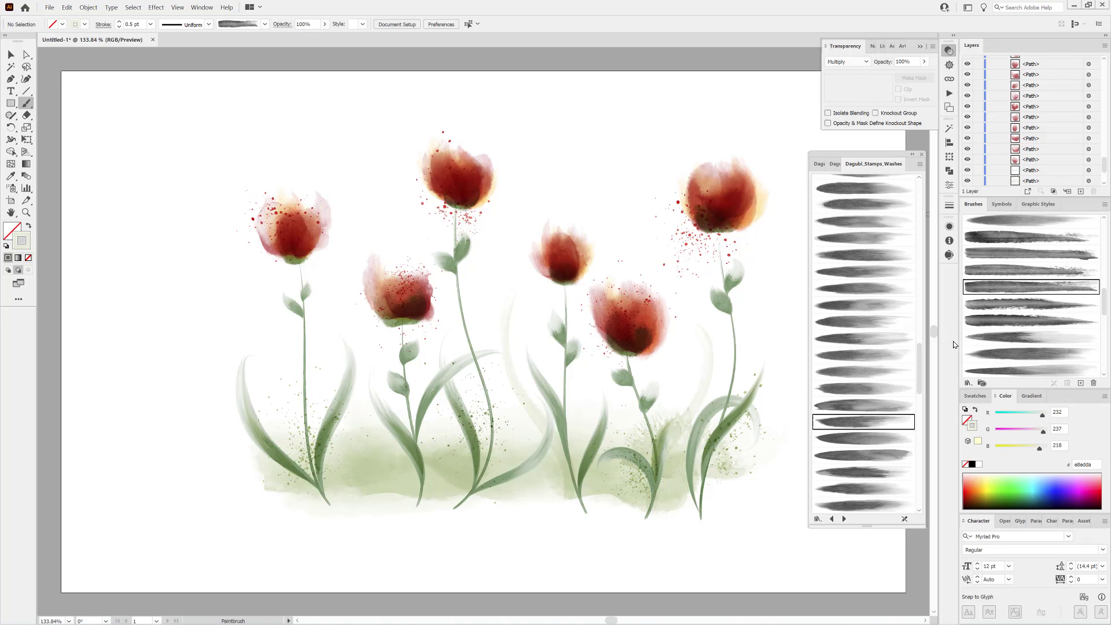
click(1000, 305)
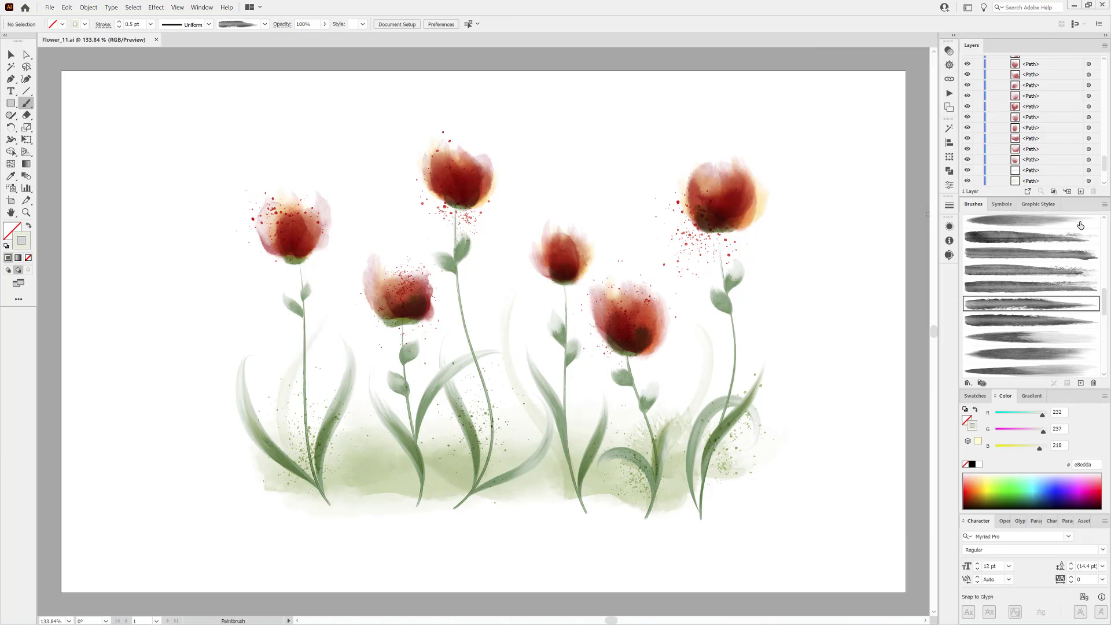
Select all unused brushes in the document and delete them
click(1105, 205)
click(1063, 249)
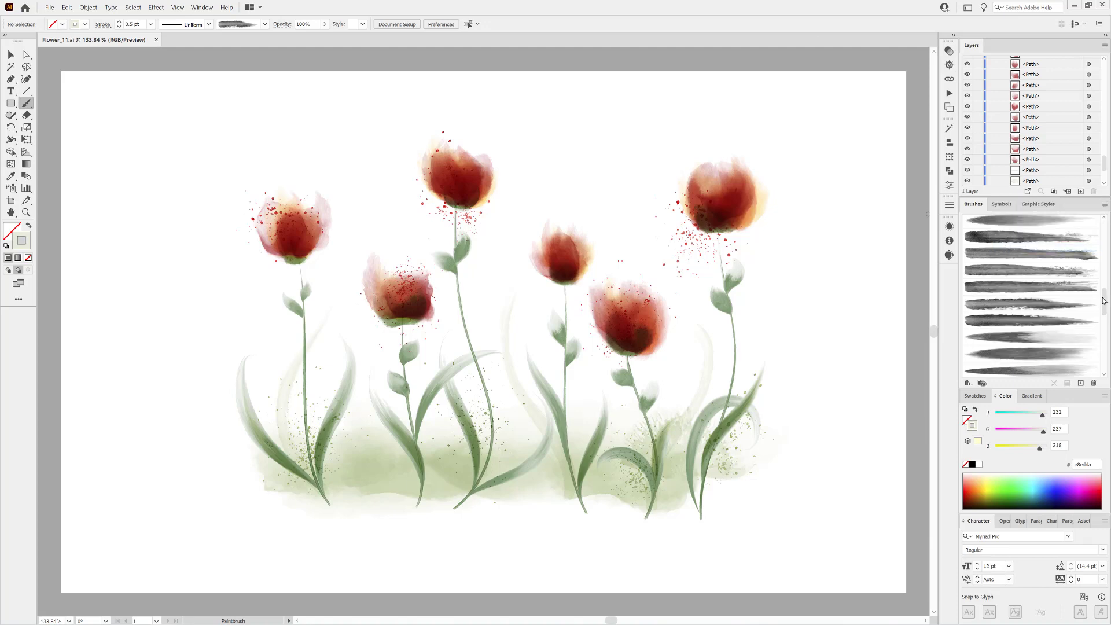
mouse_move(1103, 300)
mouse_down()
mouse_move(1099, 371)
mouse_move(1102, 229)
mouse_up()
click(1093, 383)
key(Return)
Select all the artwork and rasterize it in RGB at a custom 200 ppi with a white background
scroll(1047, 114, up, 10)
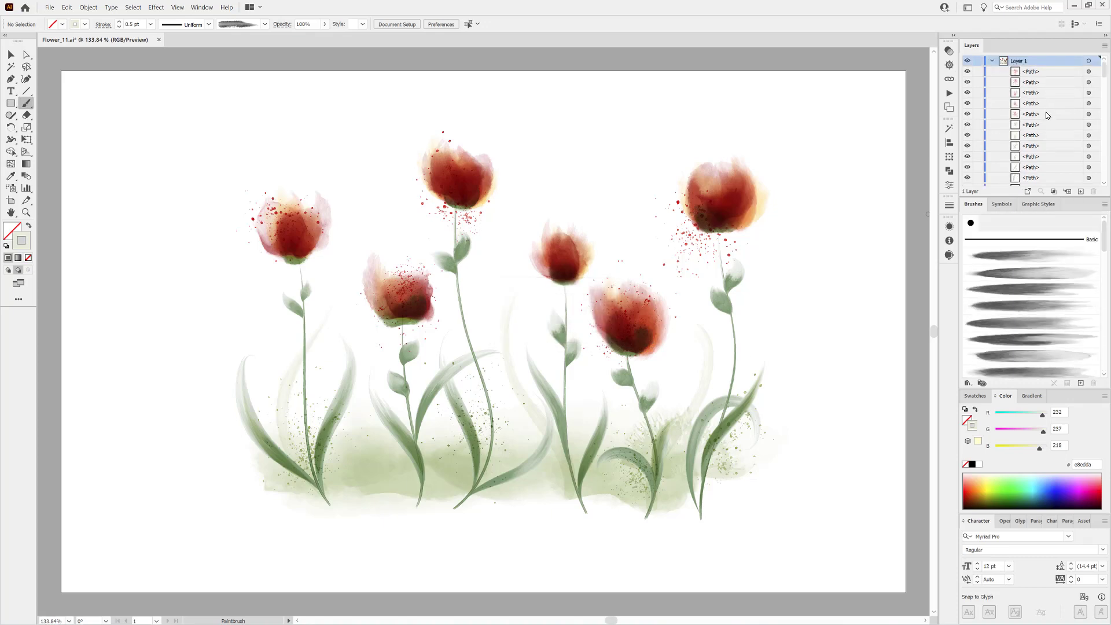
click(88, 7)
click(132, 8)
click(142, 18)
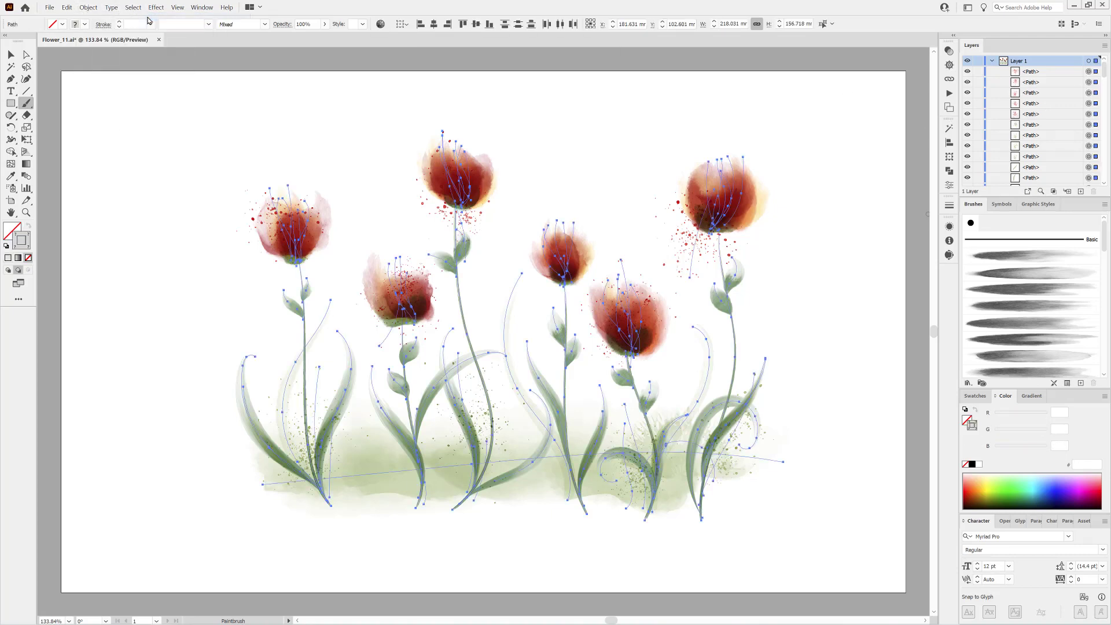
click(89, 8)
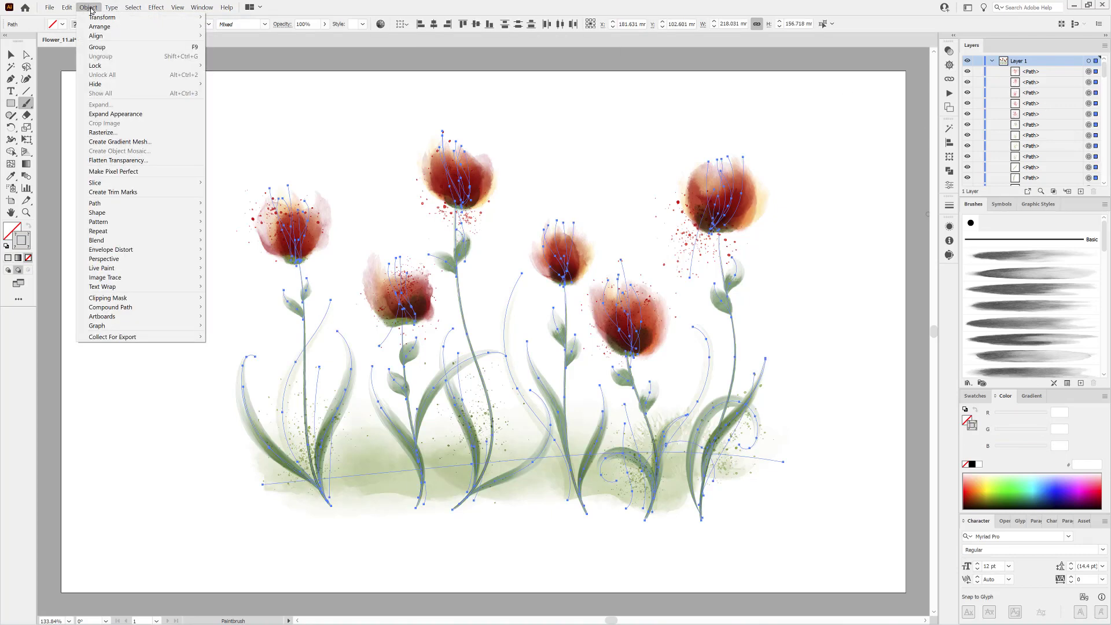
click(102, 133)
click(769, 145)
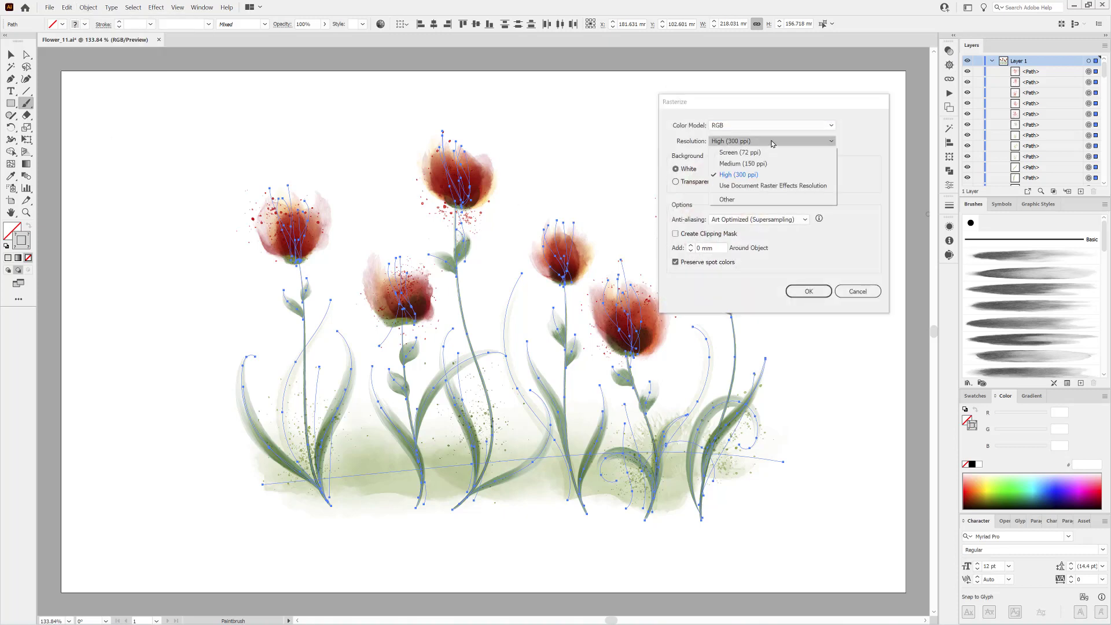
click(746, 198)
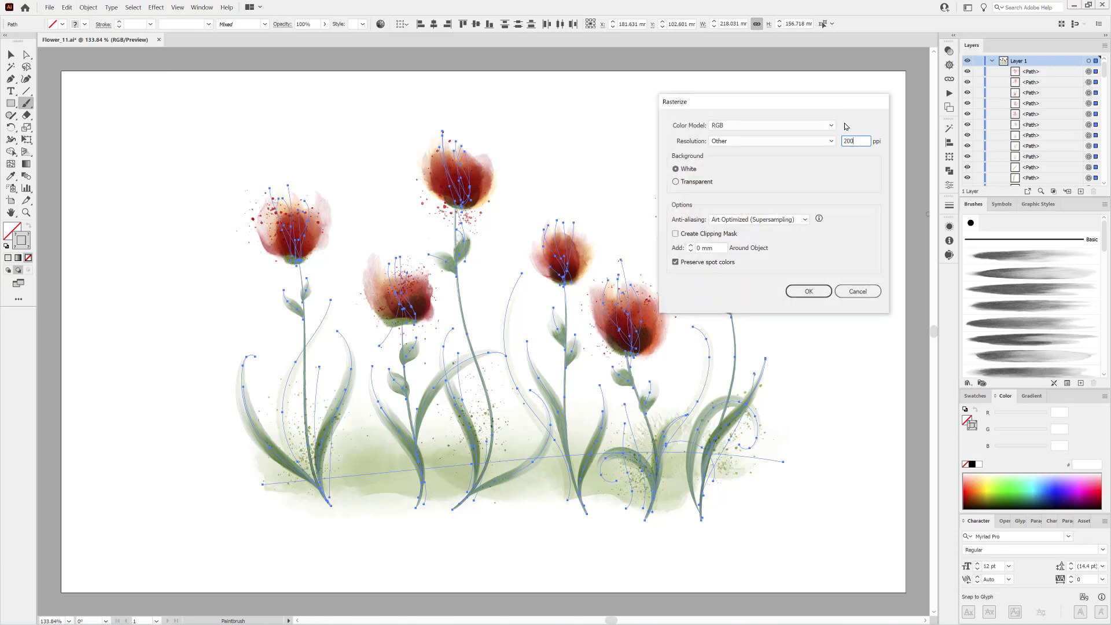
click(808, 292)
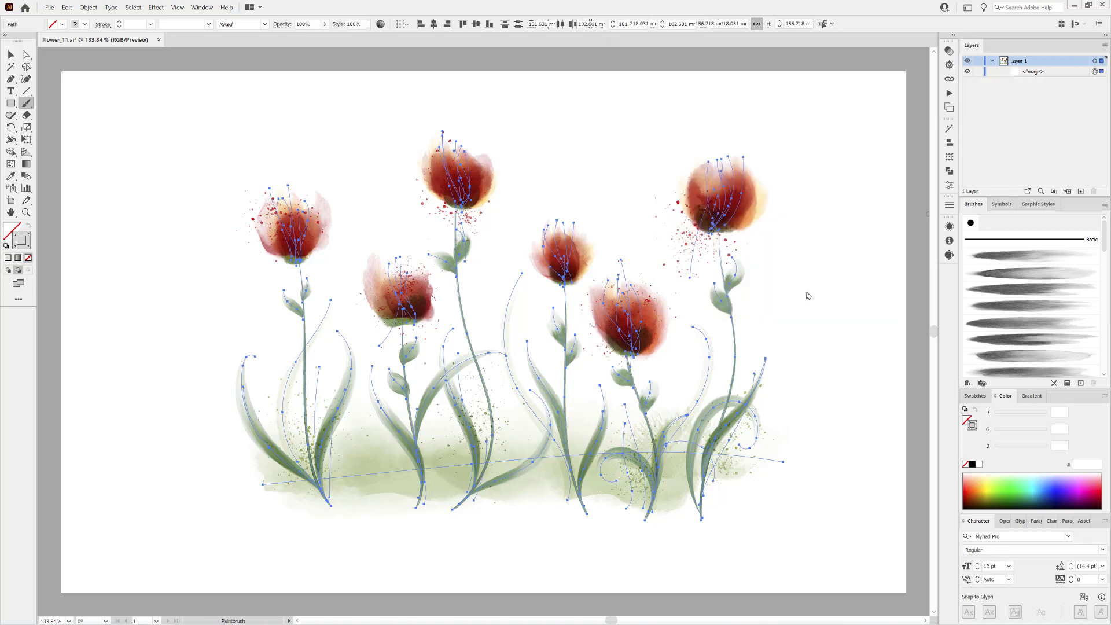
Add a new layer below the artwork and draw an artboard-sized rectangle, about 340 by 210 mm, filled with blue RGB 0, 102, 155
key(ctrl+space)
drag(625, 316, 581, 315)
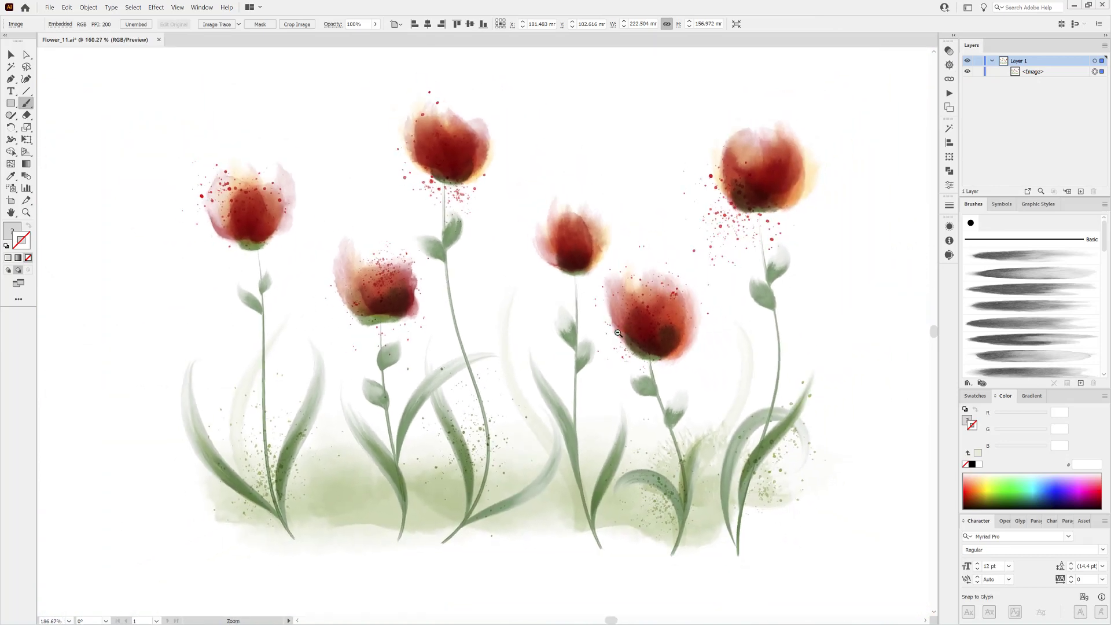
key(space)
drag(651, 302, 660, 304)
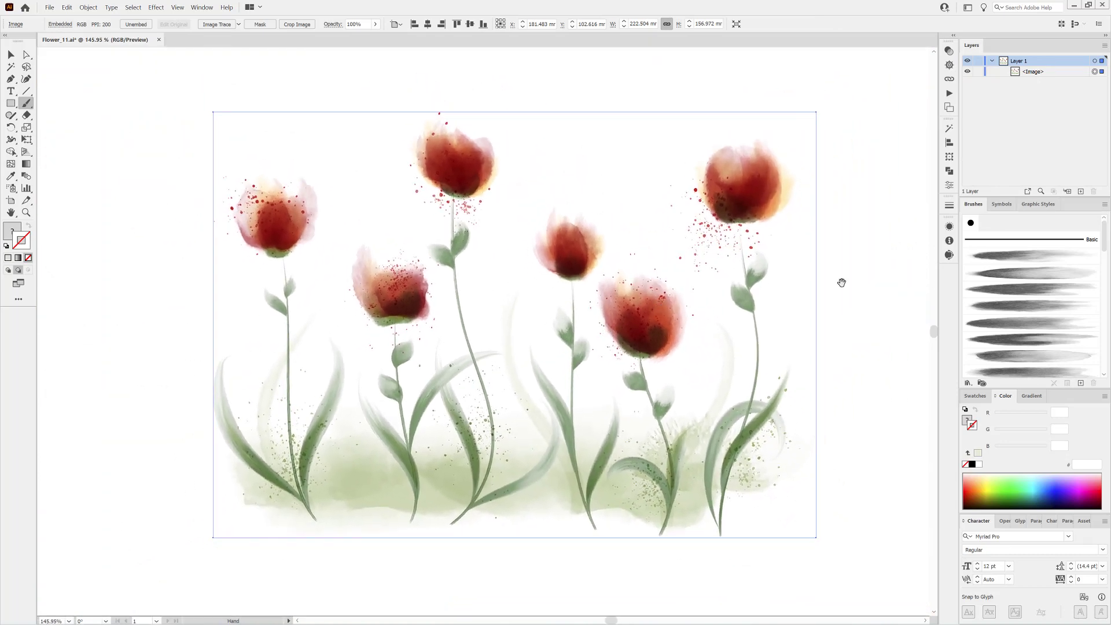
click(1081, 191)
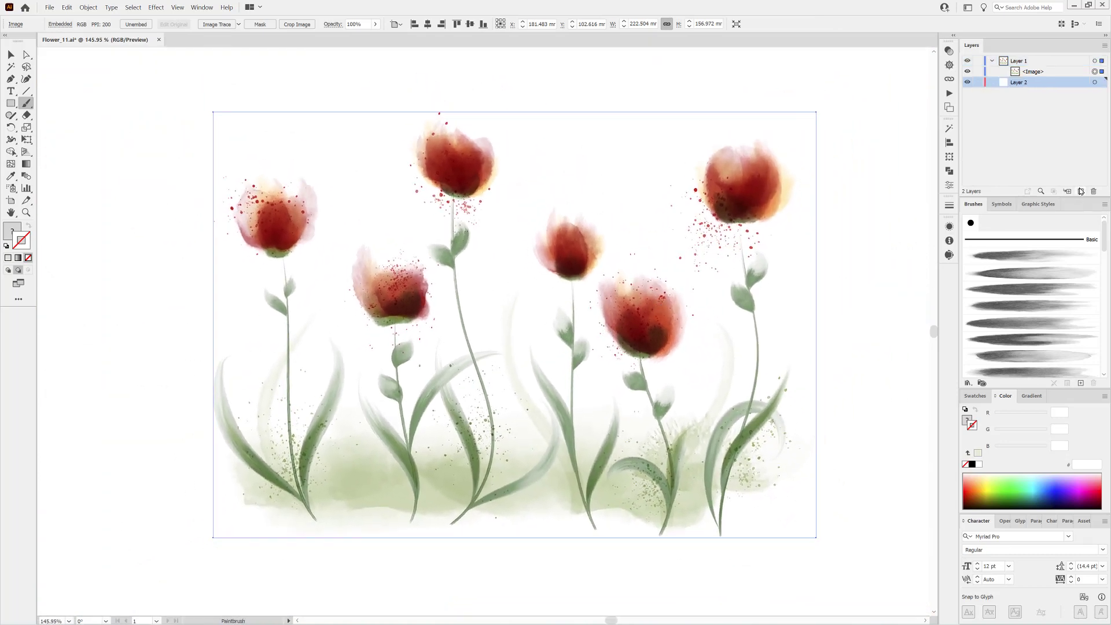
click(11, 103)
key(ctrl+0)
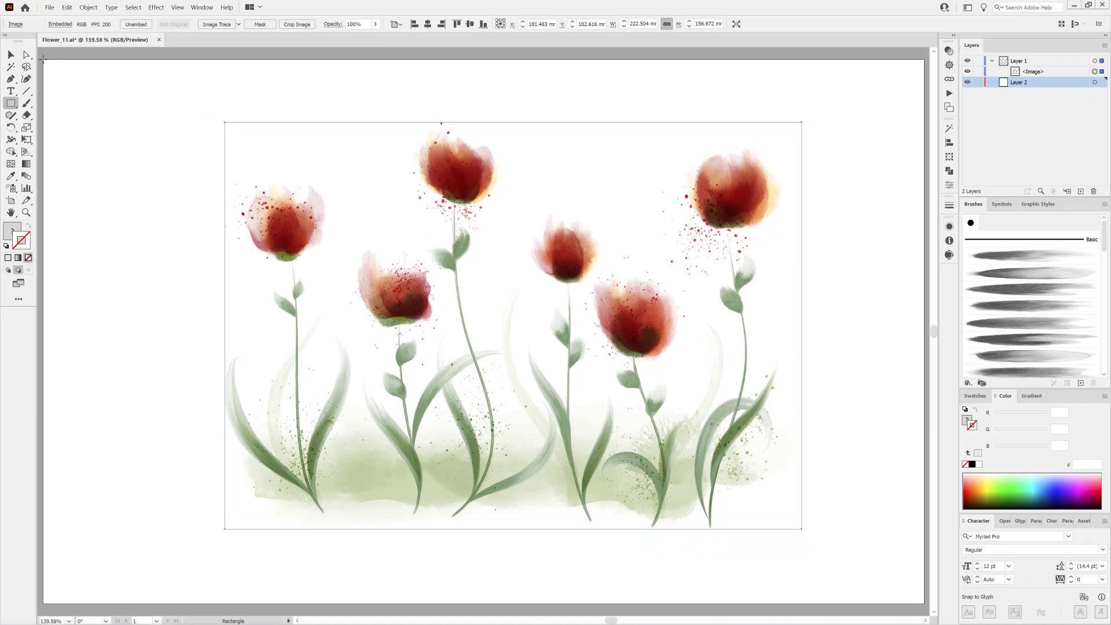
drag(44, 59, 923, 603)
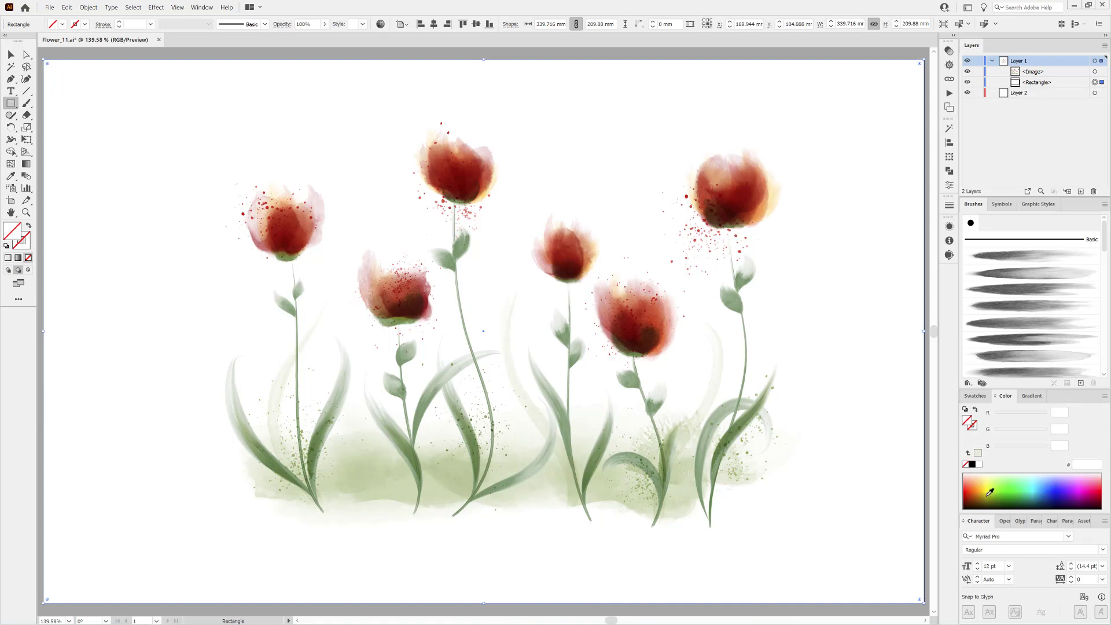
click(1047, 493)
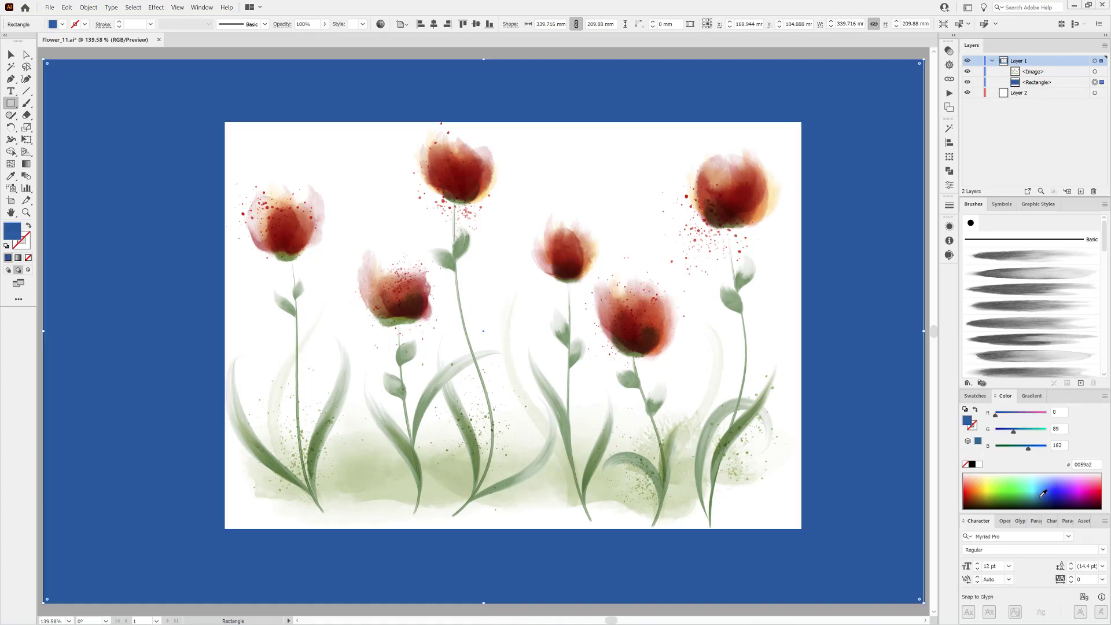
click(1038, 497)
Move the blue rectangle from Layer 1 into Layer 2 beneath the flowers and lock Layer 2
click(1045, 74)
drag(1032, 82, 1030, 94)
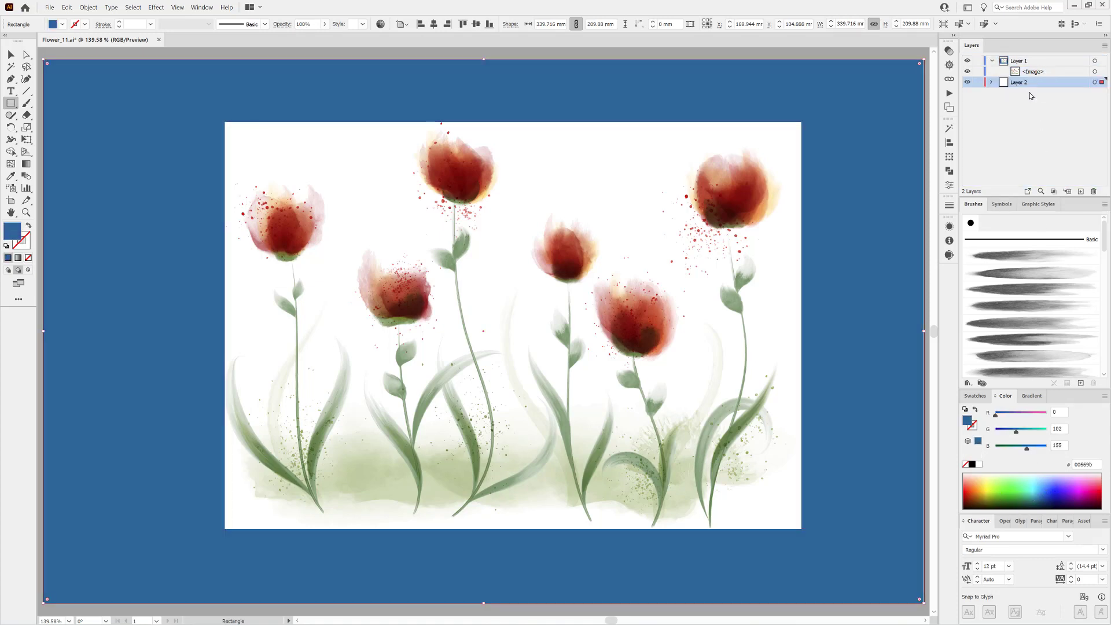
click(978, 82)
Trace the rasterized flower image with the High Fidelity Photo preset and expand the tracing into vector paths
click(1095, 61)
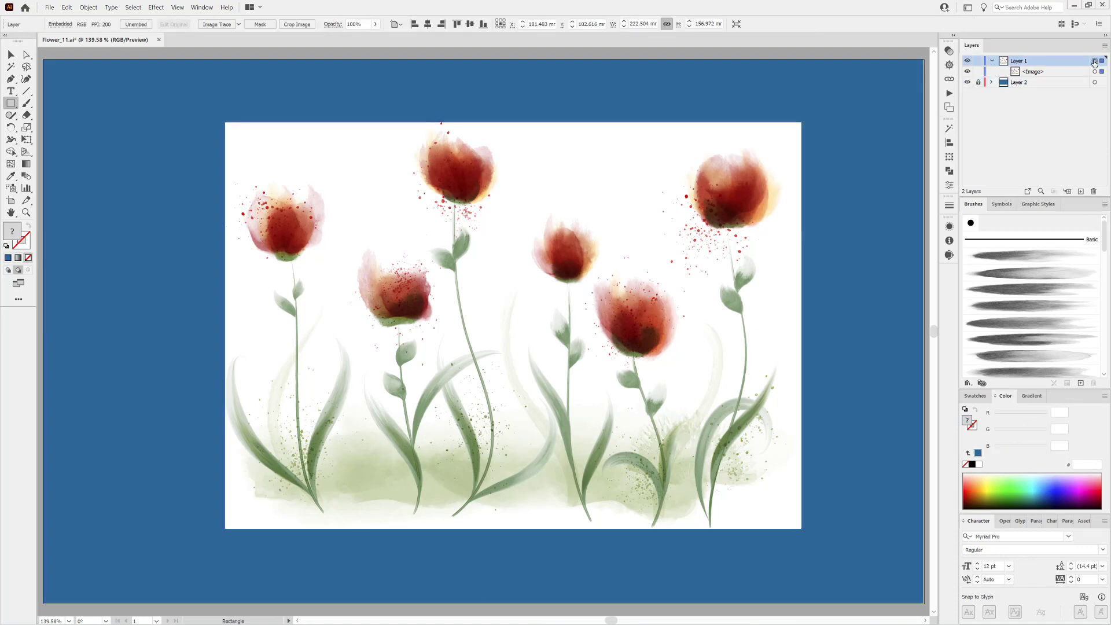
click(197, 8)
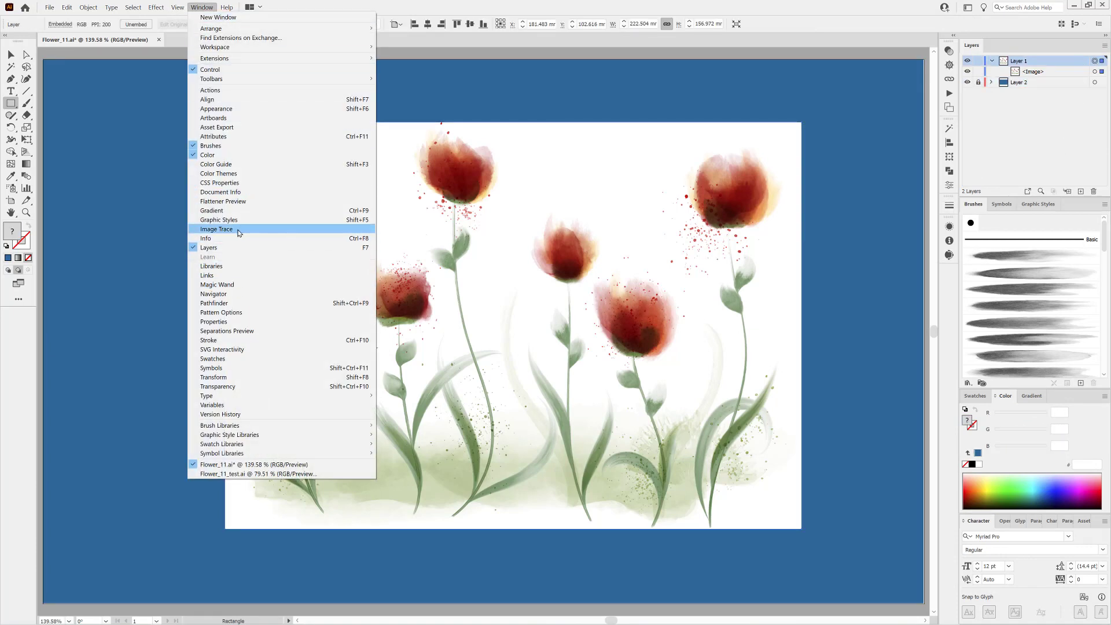
click(219, 229)
click(889, 258)
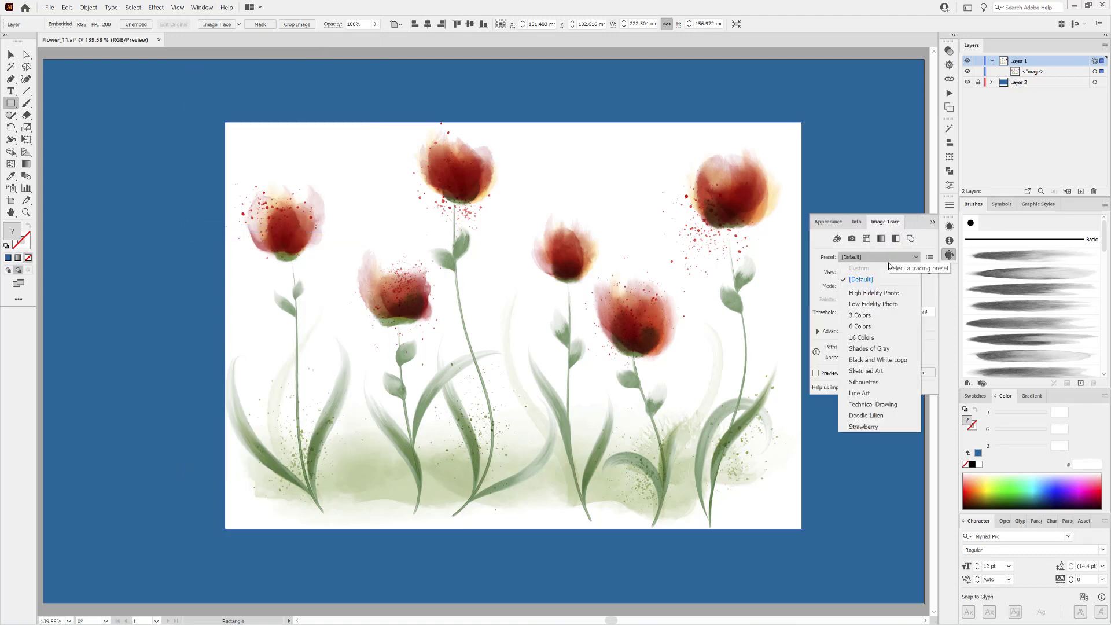
click(879, 294)
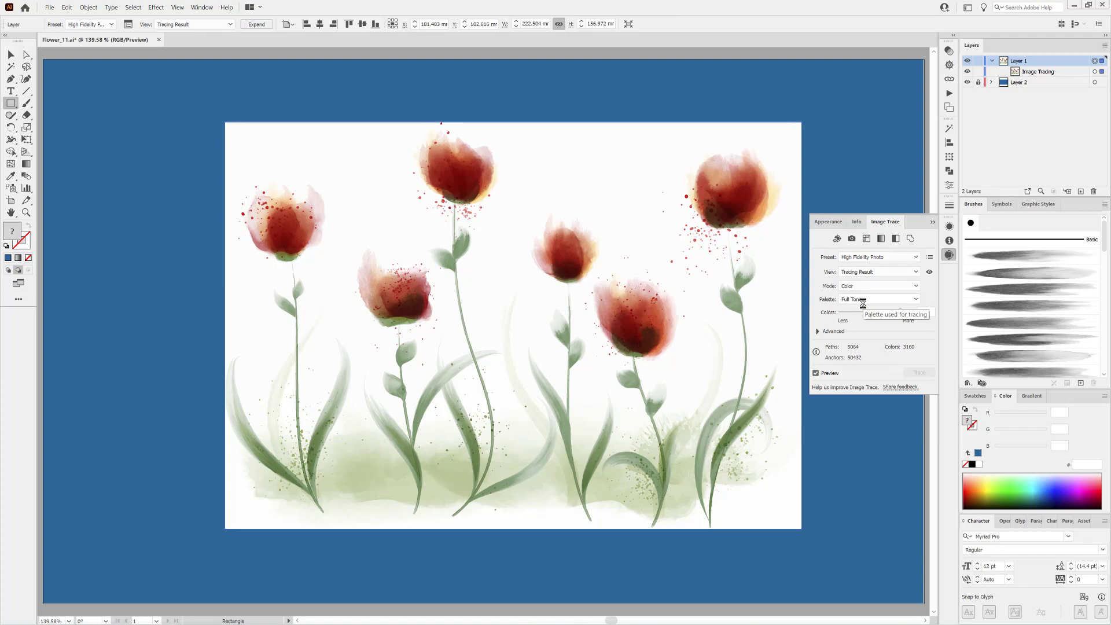
drag(639, 296, 655, 359)
key(ctrl+0)
click(85, 9)
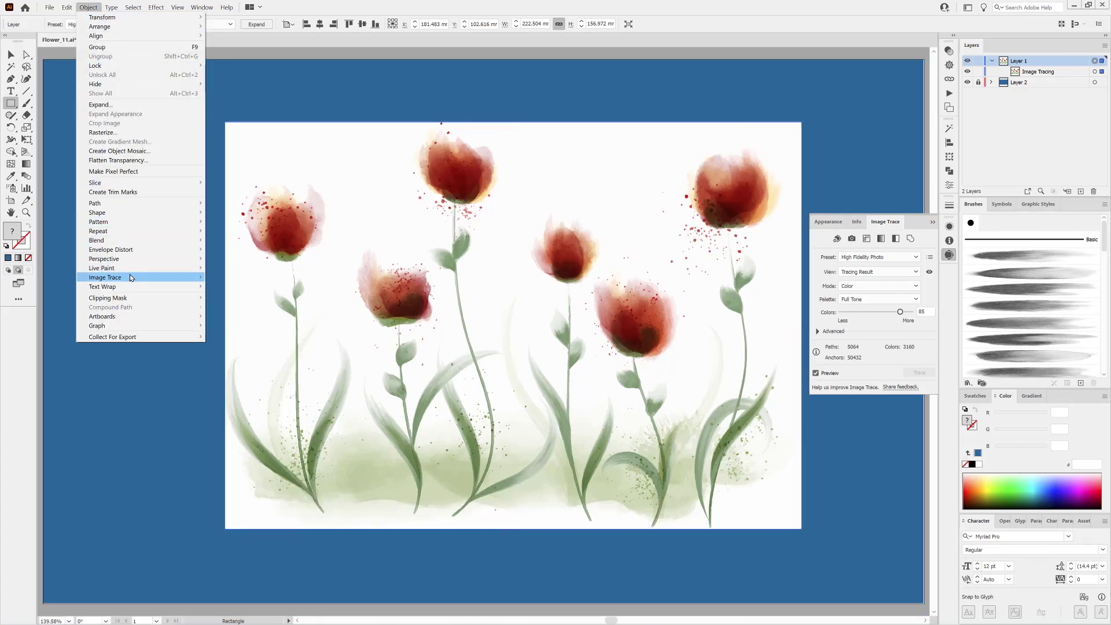
mouse_move(174, 278)
click(235, 307)
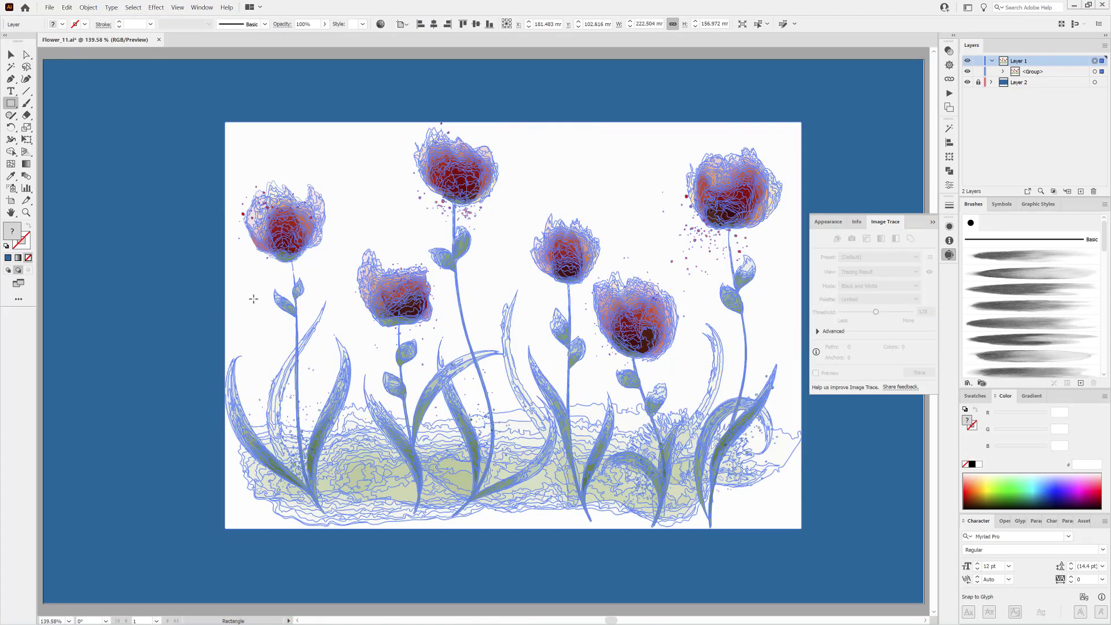
Set the Magic Wand's fill color tolerance to 0, select the near-white background shapes around and below the flowers, and delete them
click(949, 128)
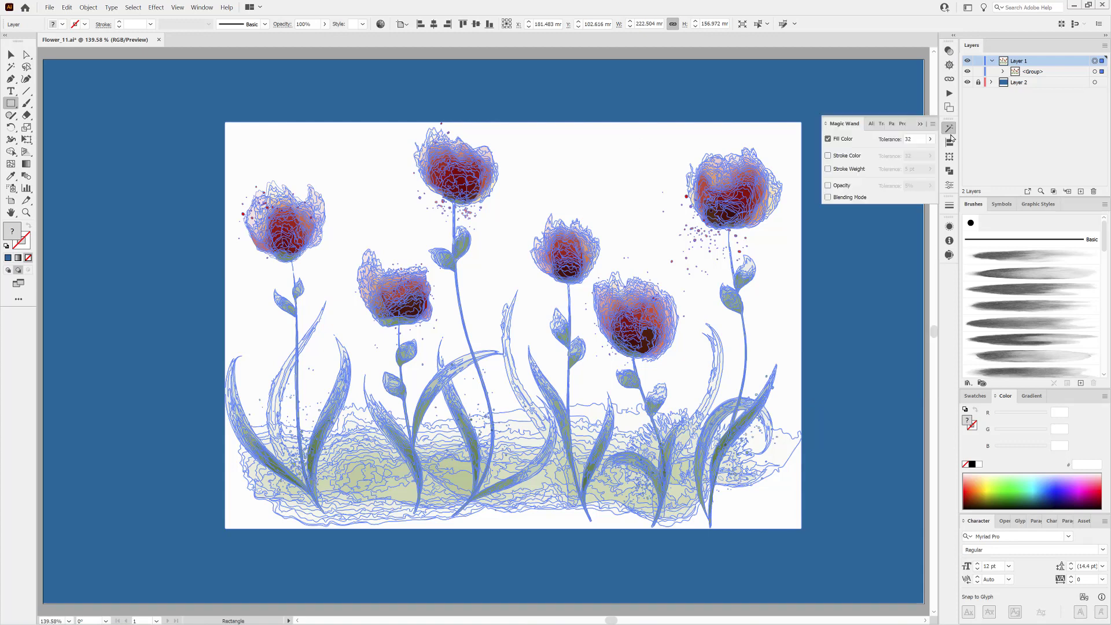
key(y)
click(433, 157)
click(567, 142)
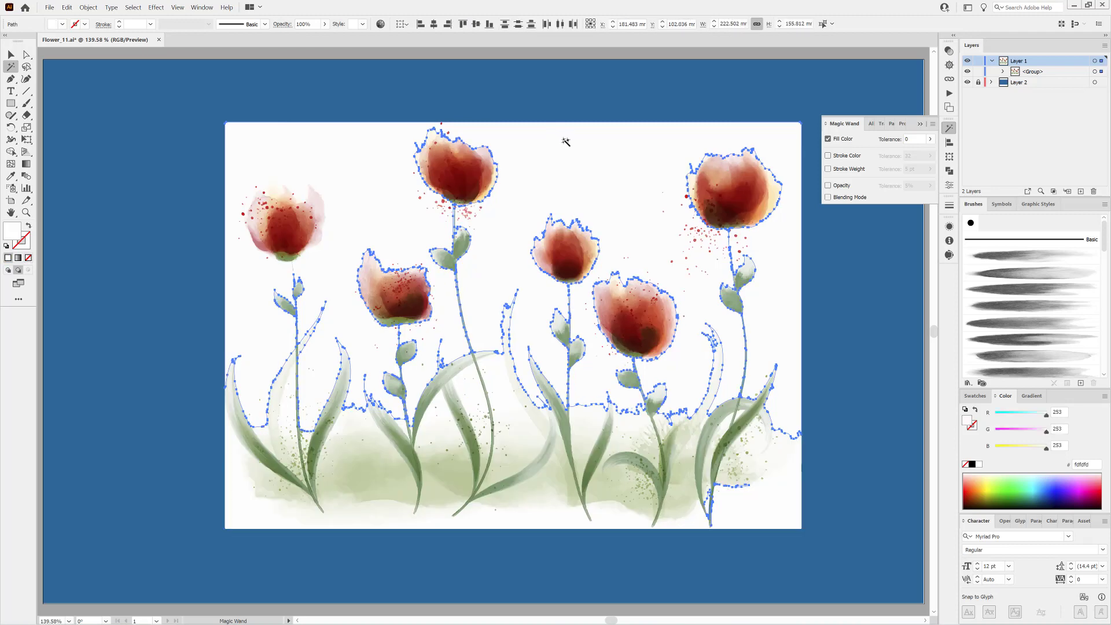
shift+click(794, 520)
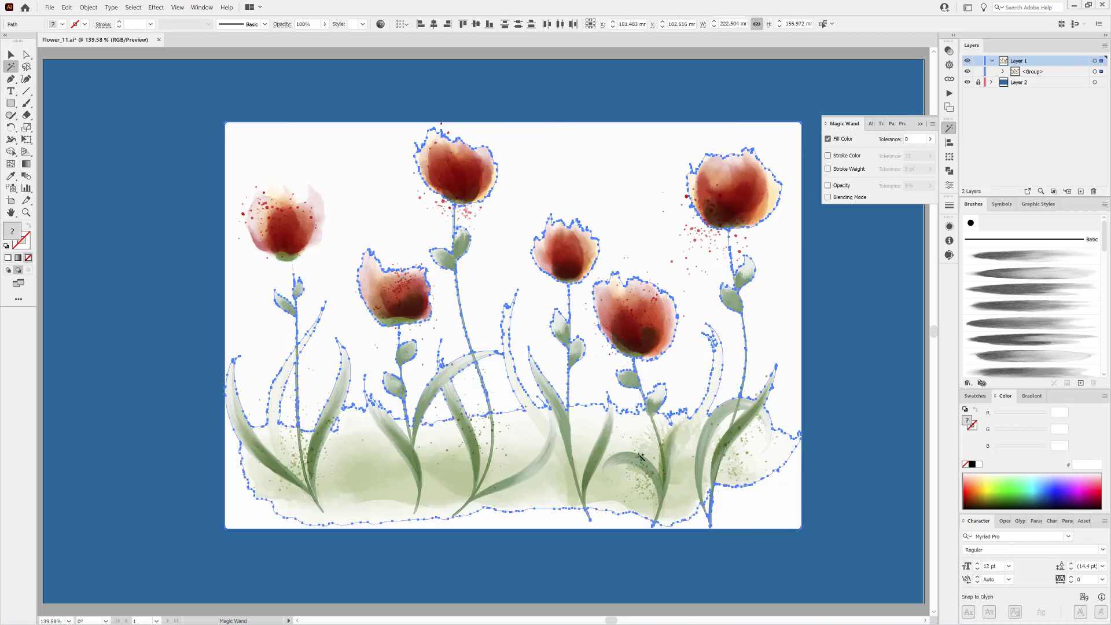
key(ctrl+space)
drag(704, 230, 839, 336)
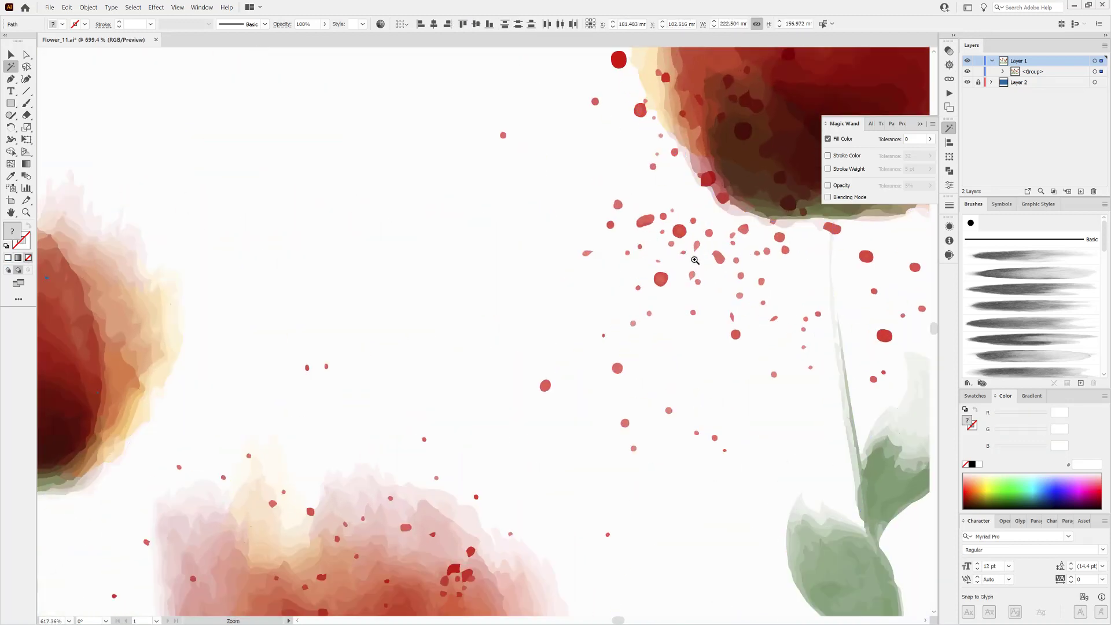
drag(754, 324, 725, 351)
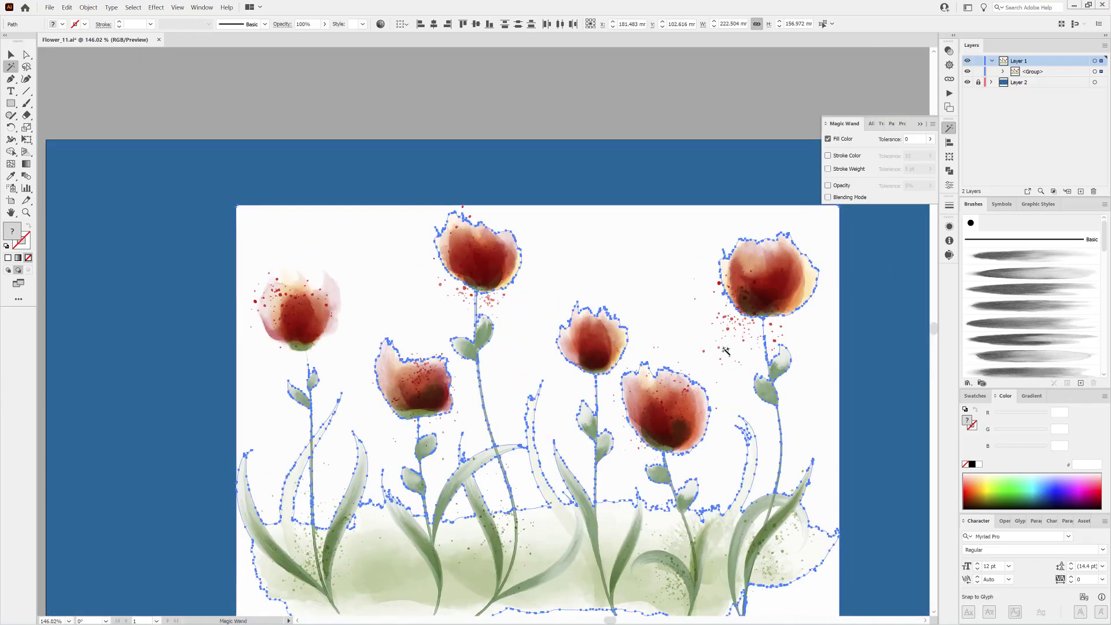
key(Delete)
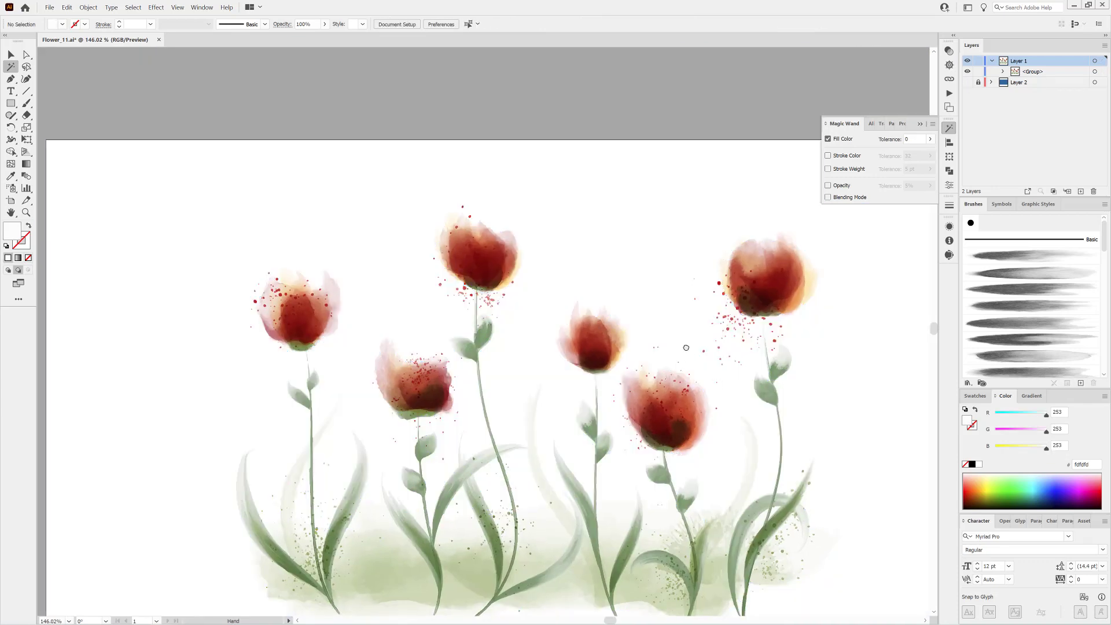
Show and unlock Layer 2, try a pale cream fill on its rectangle, and settle on white
drag(721, 397, 703, 336)
key(ctrl+0)
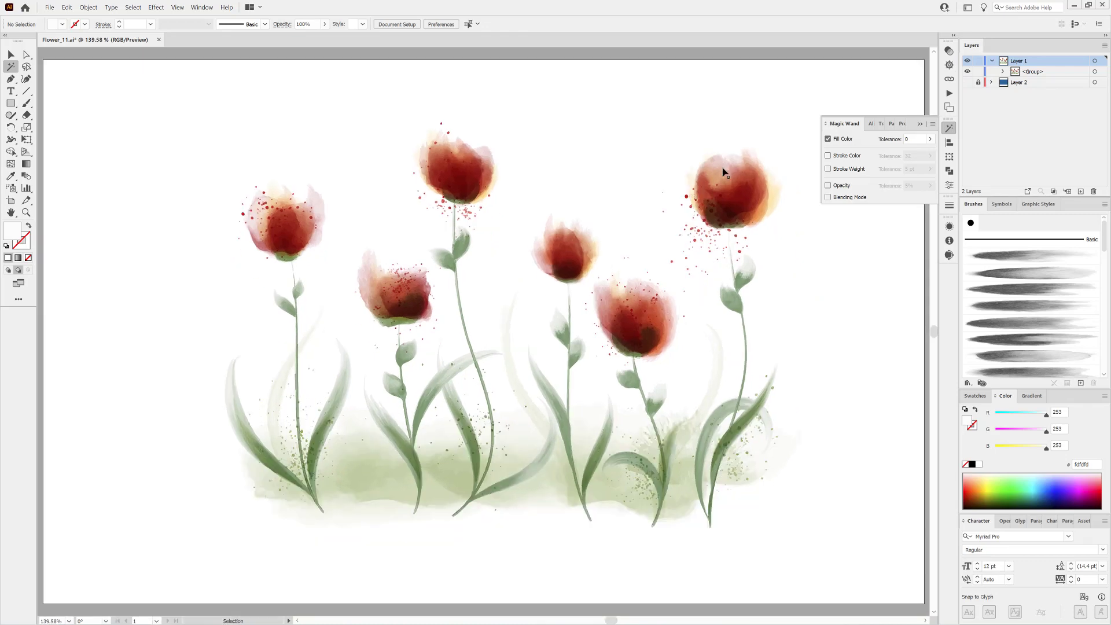
click(969, 83)
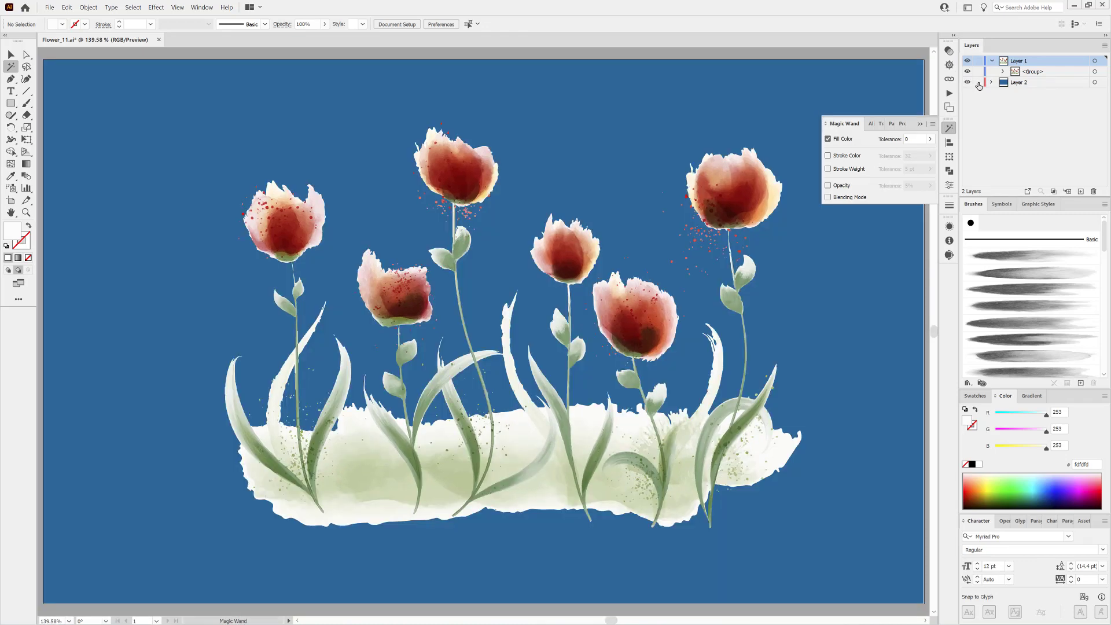
click(1005, 86)
click(1094, 83)
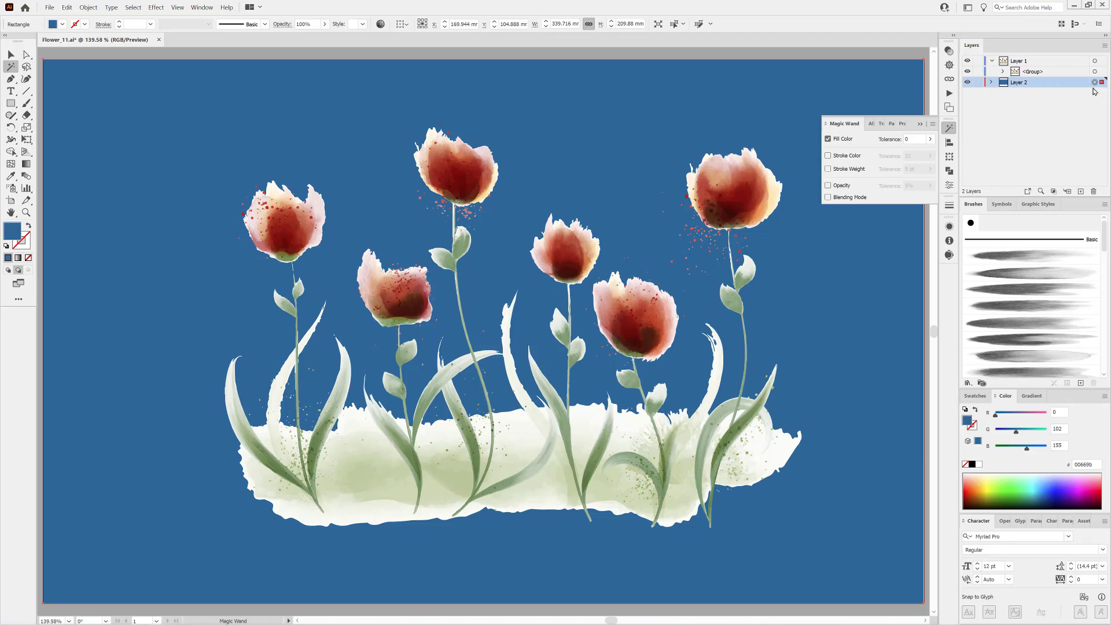
click(984, 474)
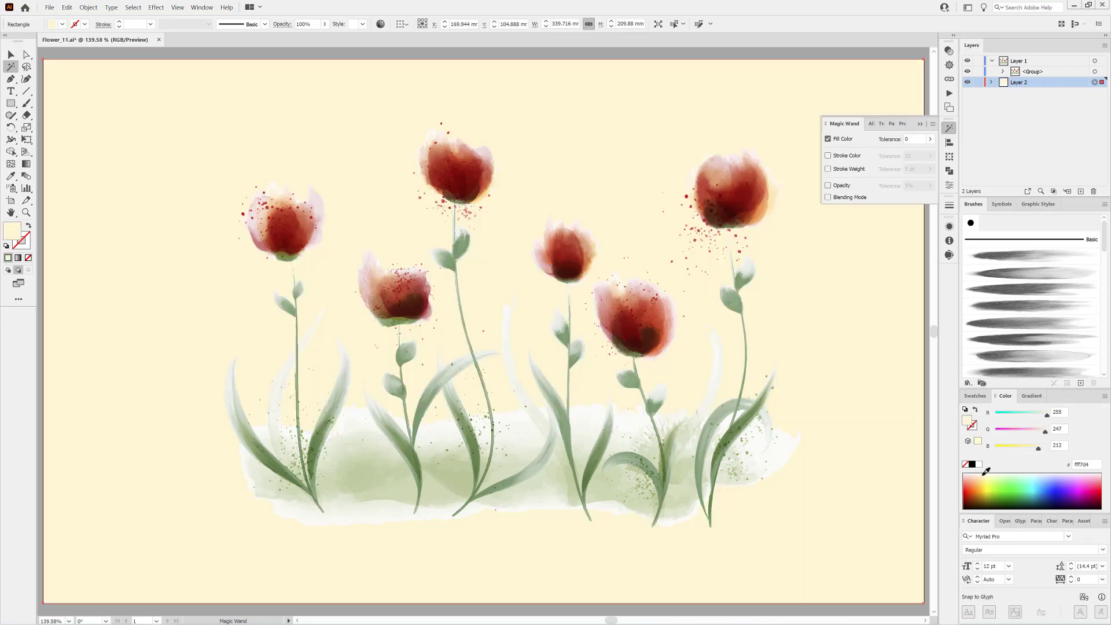
click(979, 465)
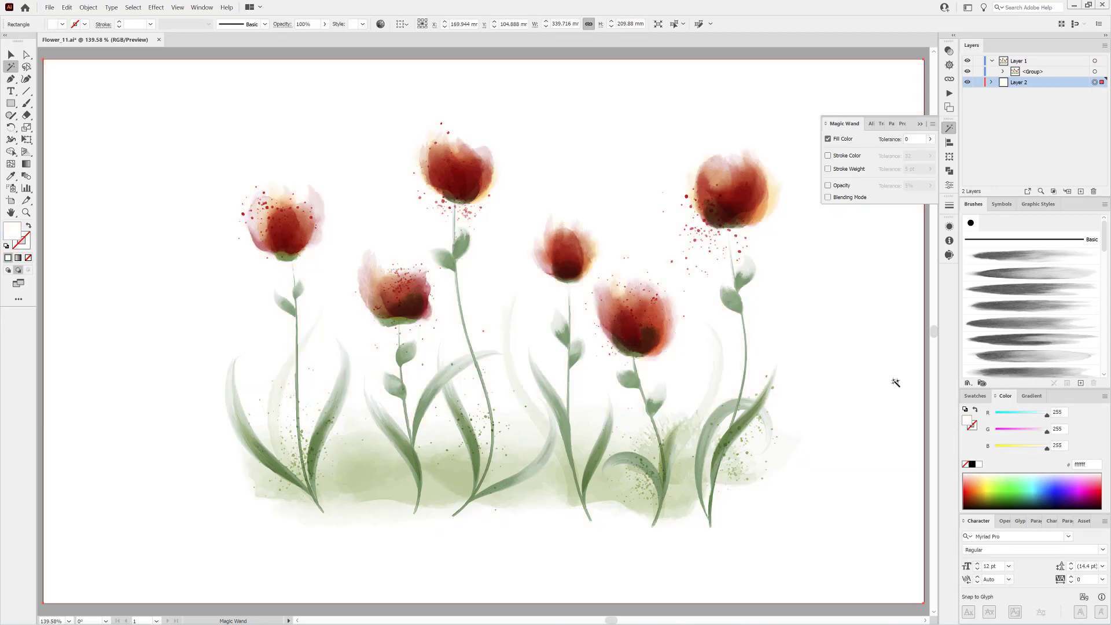
click(920, 123)
click(893, 57)
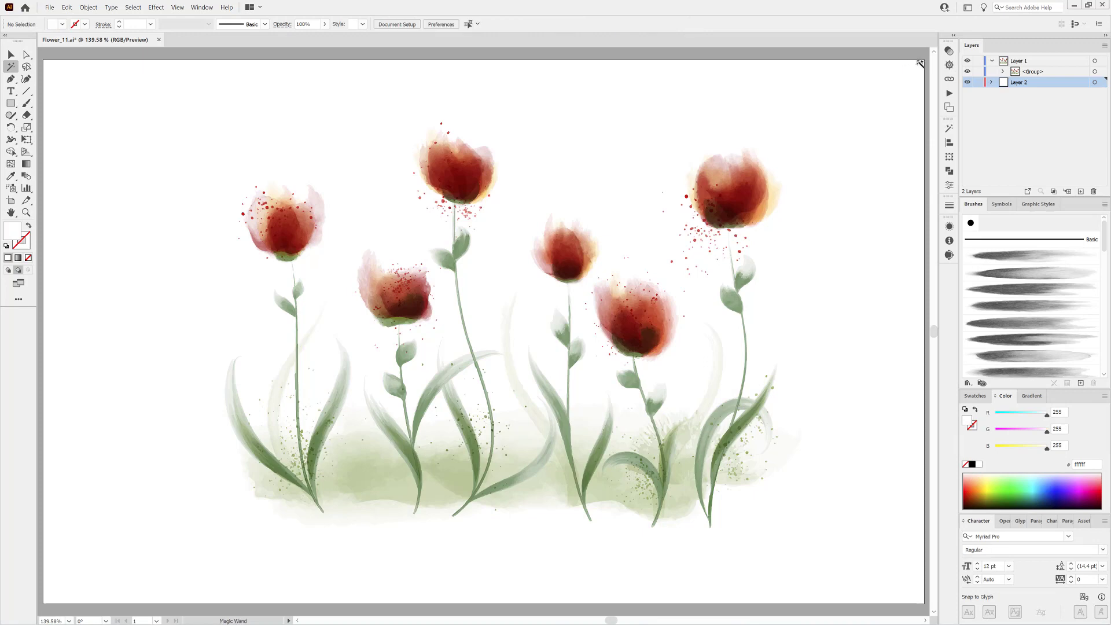
Collapse Layer 1 in the layer list and save the document
click(993, 62)
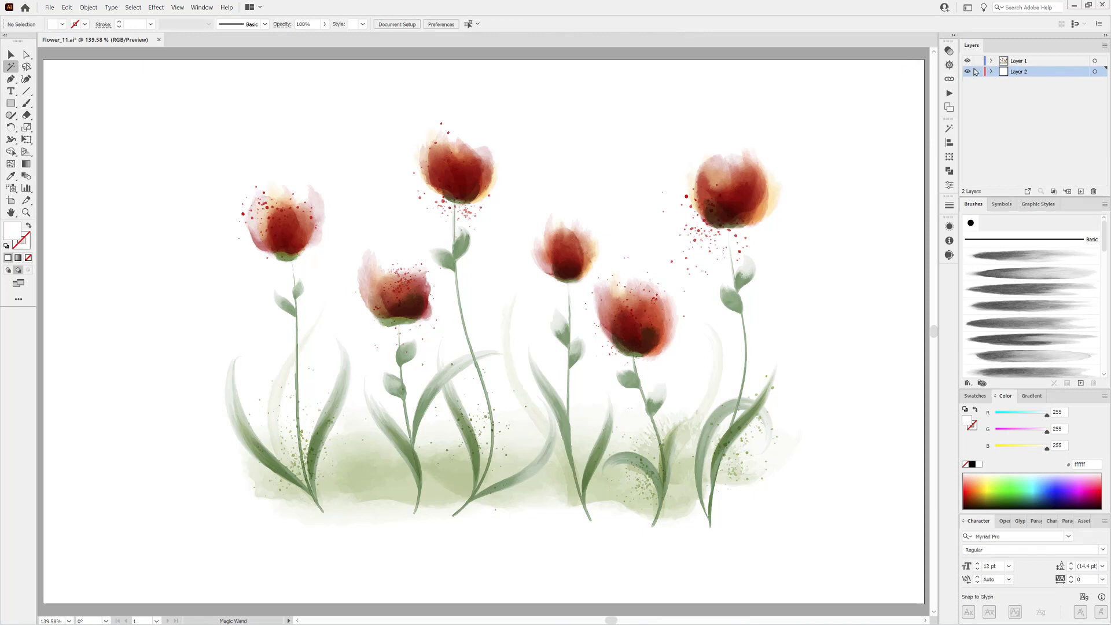
click(52, 7)
click(61, 85)
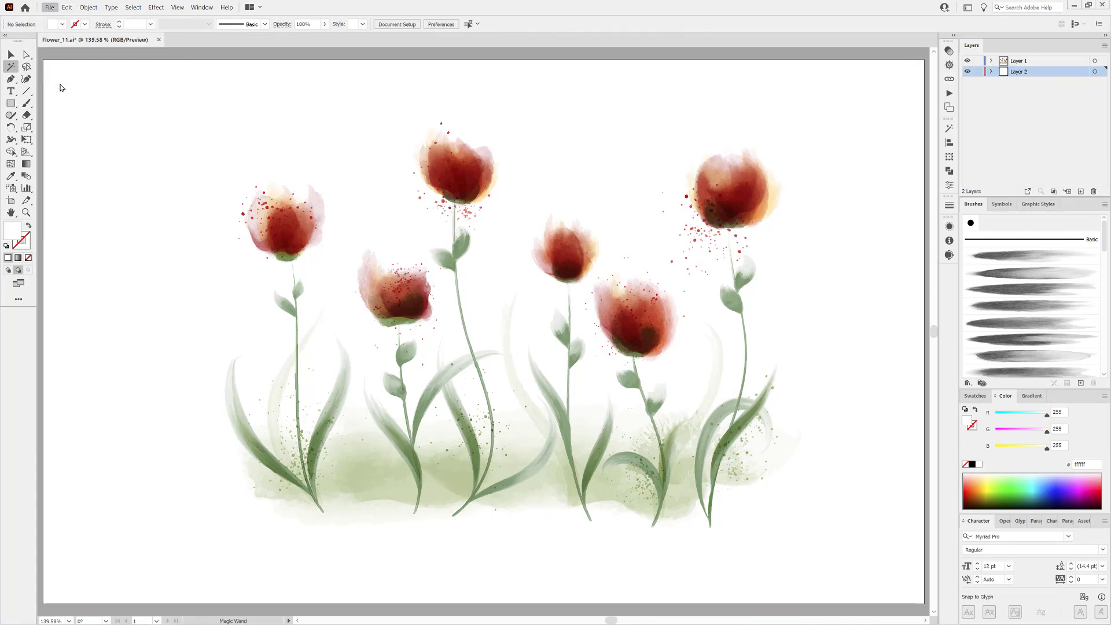